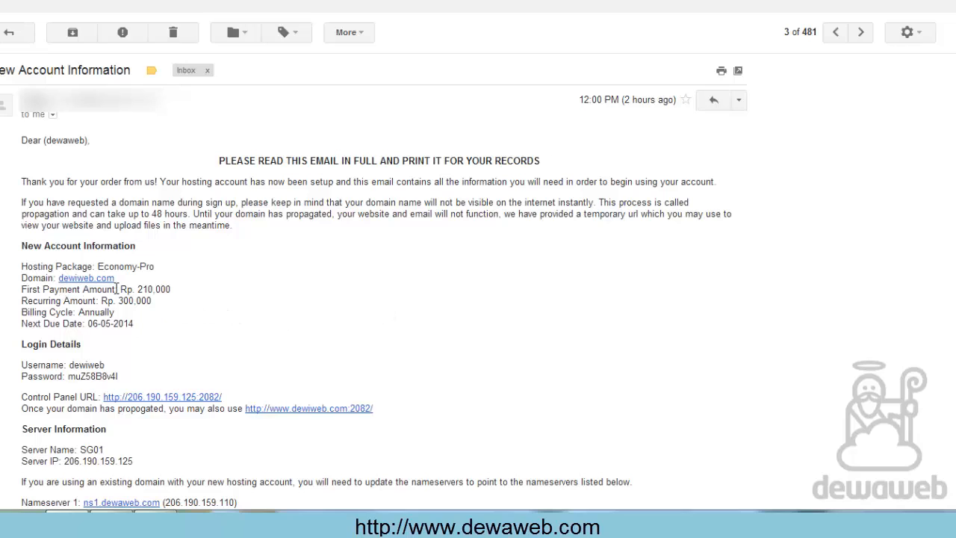
- Review the hosting account email for the login details, nameservers, FTP hostname, and POP3 and SMTP host addresses
{"action": "scroll", "coordinate": [268, 299], "scroll_direction": "down", "scroll_amount": 1}
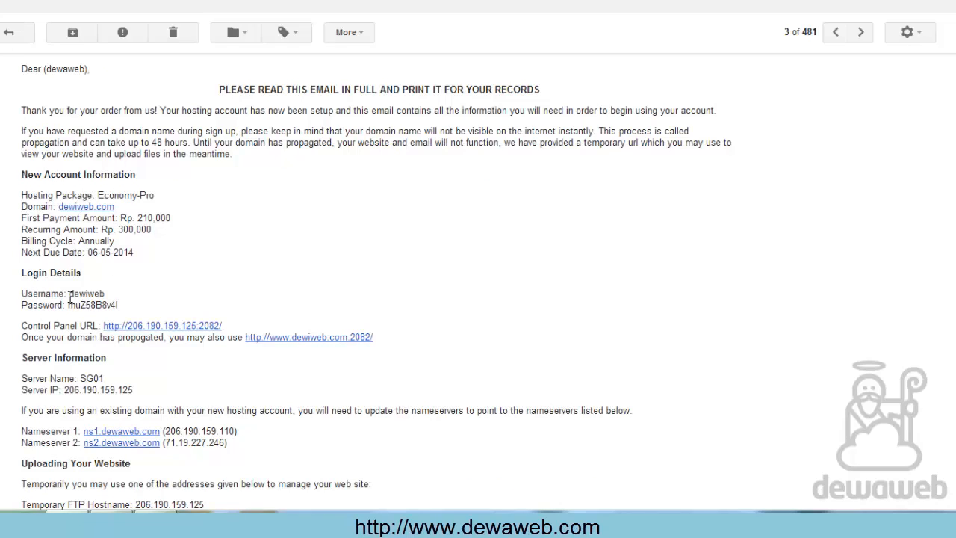
{"action": "left_click_drag", "start_coordinate": [69, 296], "coordinate": [143, 305]}
{"action": "left_click", "coordinate": [161, 293]}
{"action": "scroll", "coordinate": [214, 286], "scroll_direction": "down", "scroll_amount": 1}
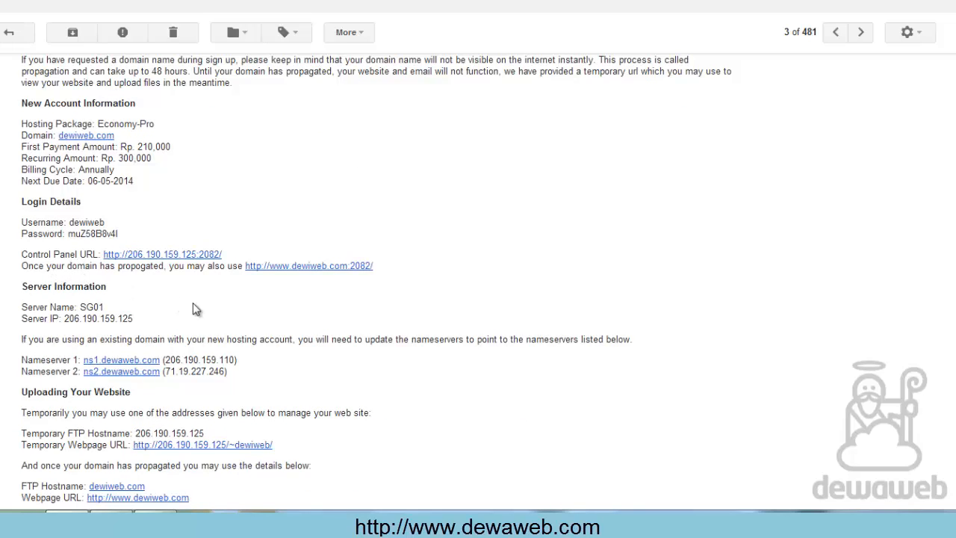
{"action": "scroll", "coordinate": [192, 304], "scroll_direction": "down", "scroll_amount": 1}
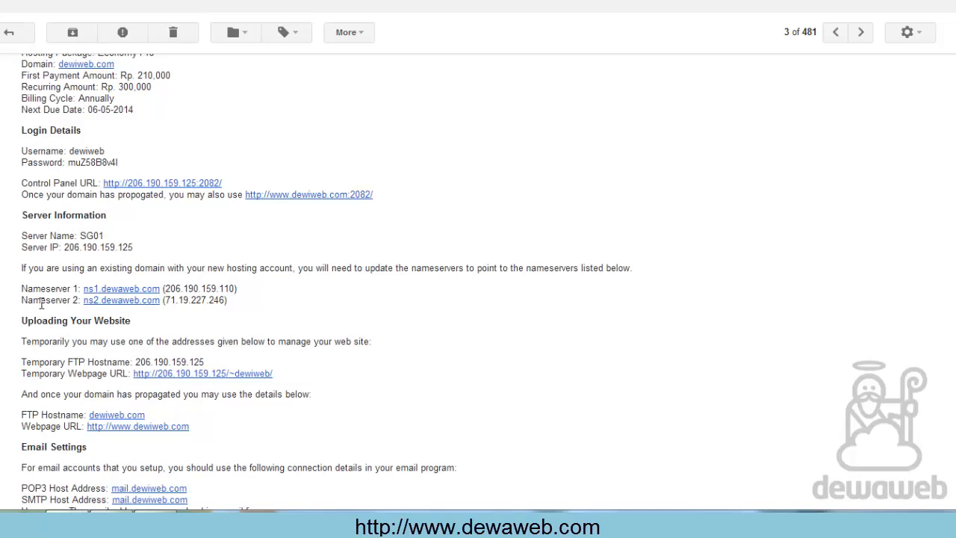
{"action": "scroll", "coordinate": [260, 340], "scroll_direction": "down", "scroll_amount": 1}
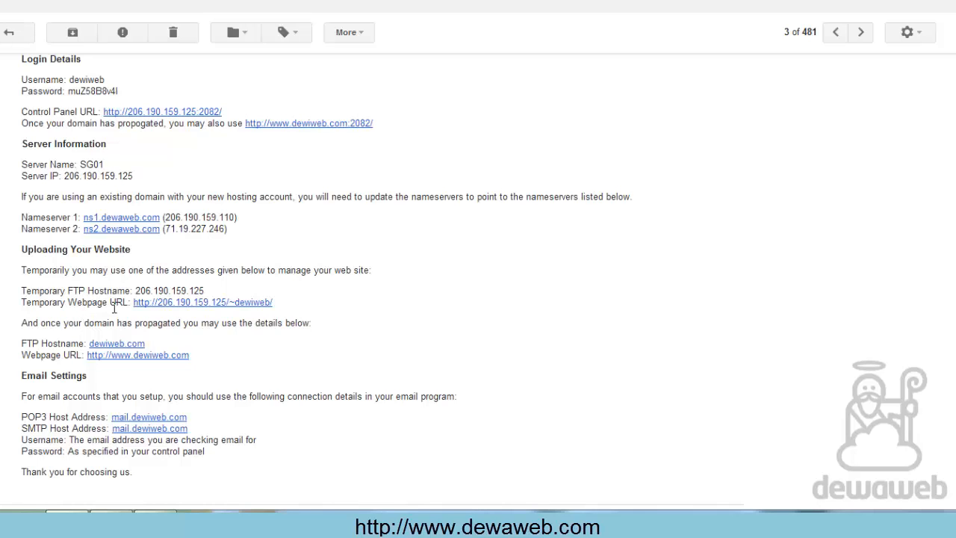
{"action": "scroll", "coordinate": [253, 345], "scroll_direction": "down", "scroll_amount": 2}
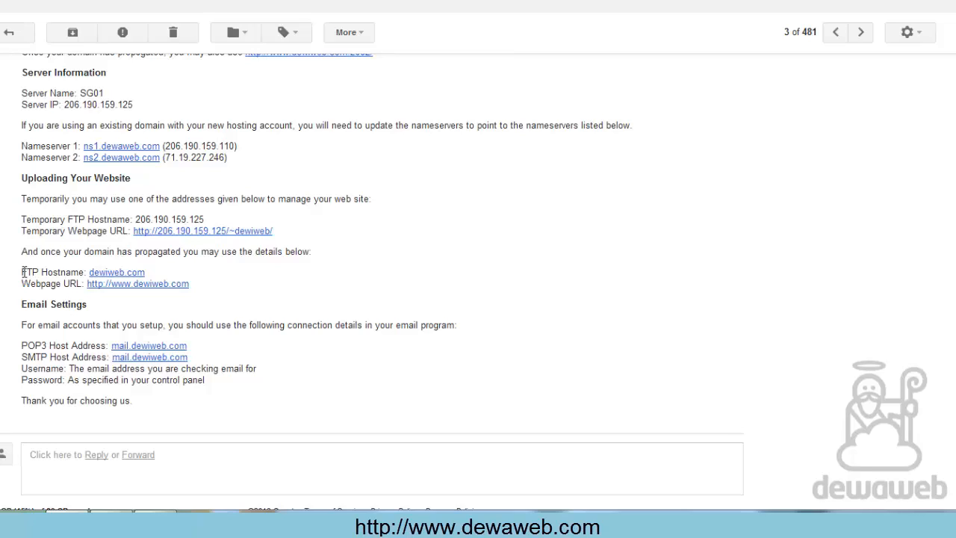
{"action": "left_click_drag", "start_coordinate": [24, 271], "coordinate": [150, 273]}
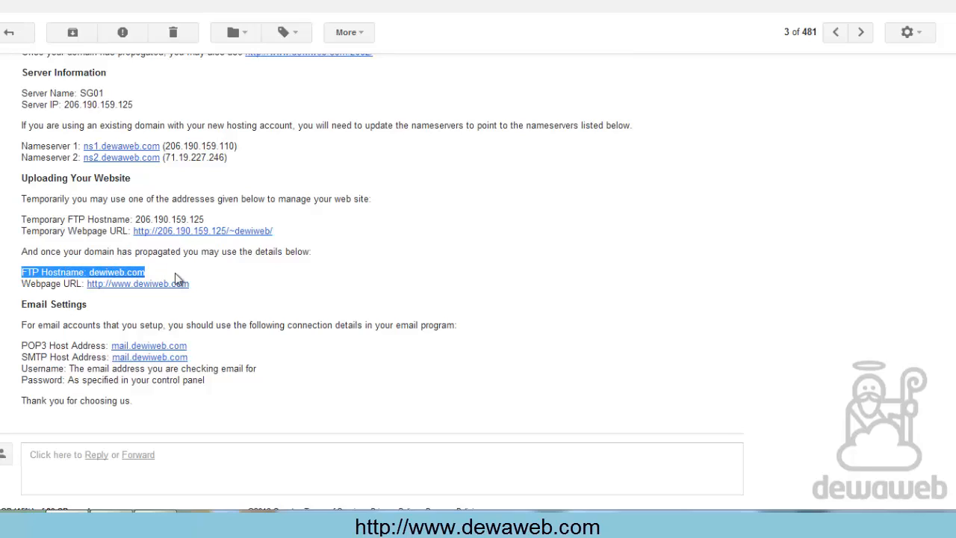
{"action": "left_click", "coordinate": [312, 305]}
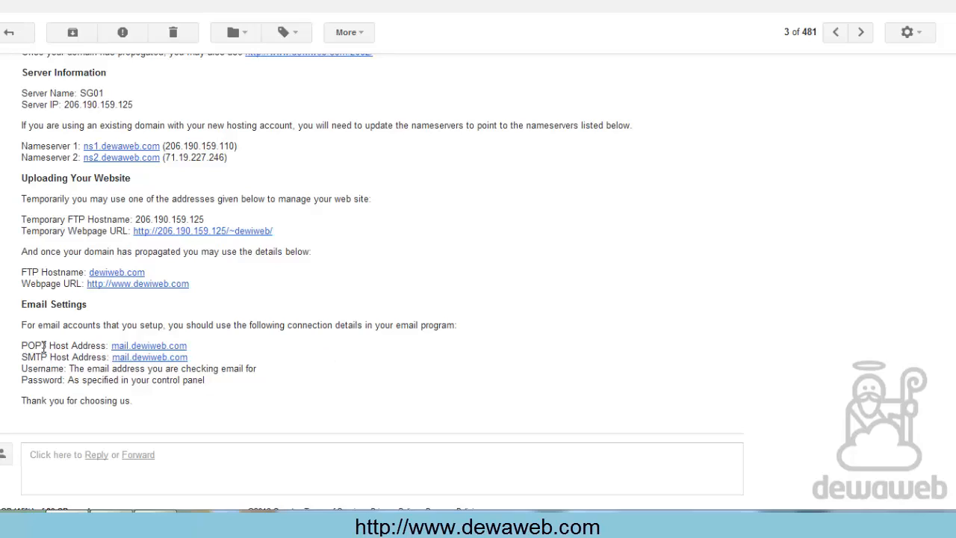
{"action": "left_click_drag", "start_coordinate": [23, 345], "coordinate": [217, 362]}
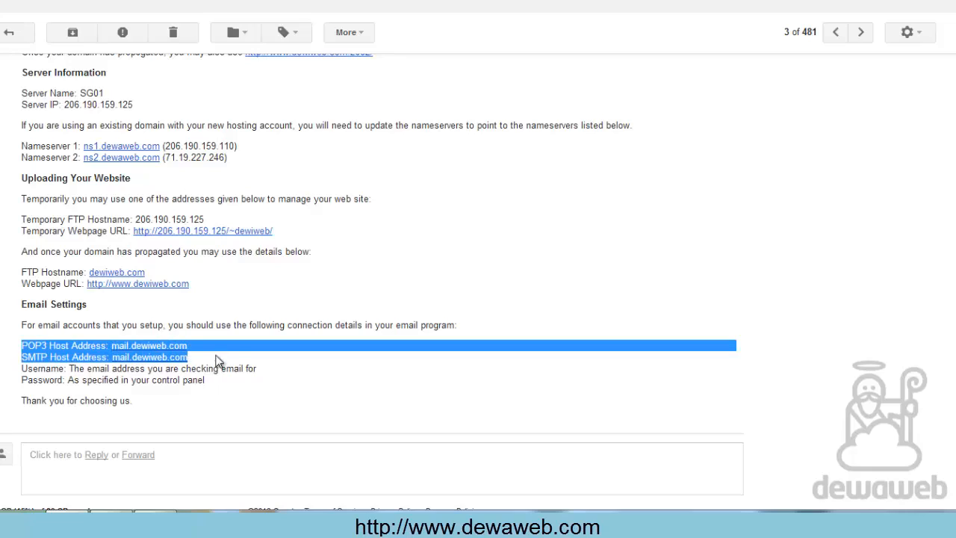
{"action": "left_click", "coordinate": [296, 404]}
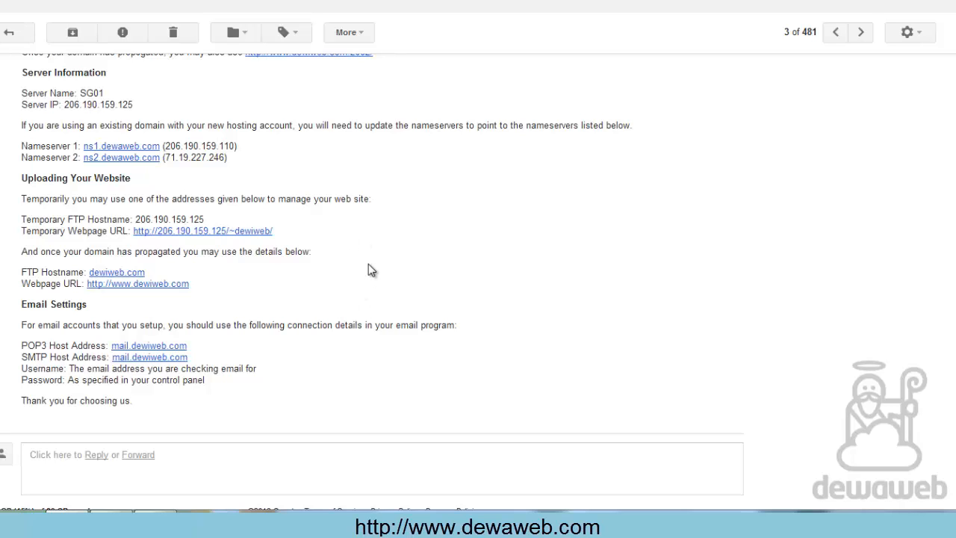
{"action": "scroll", "coordinate": [371, 269], "scroll_direction": "up", "scroll_amount": 5}
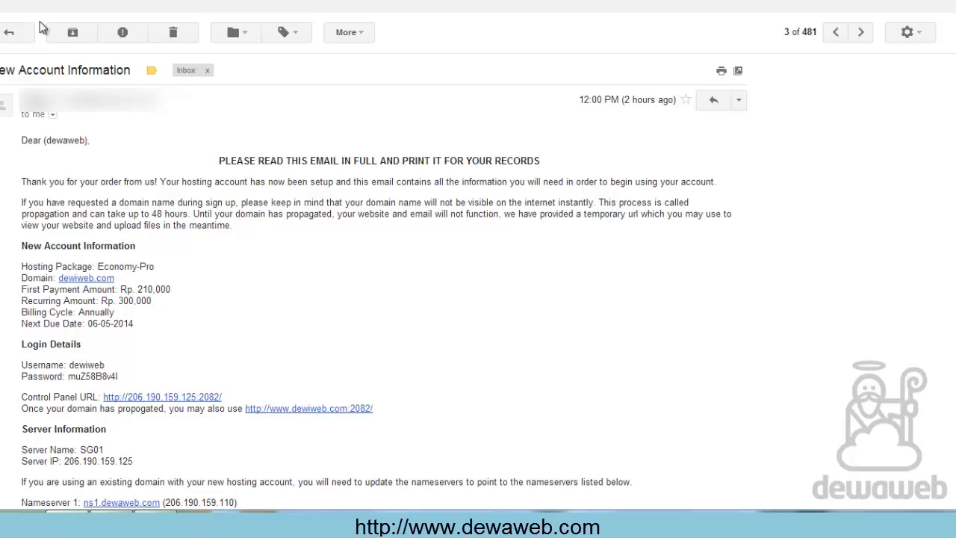
- Open dewiweb.com/cpanel in a new browser tab and decline the offered page translation
{"action": "left_click", "coordinate": [127, 8]}
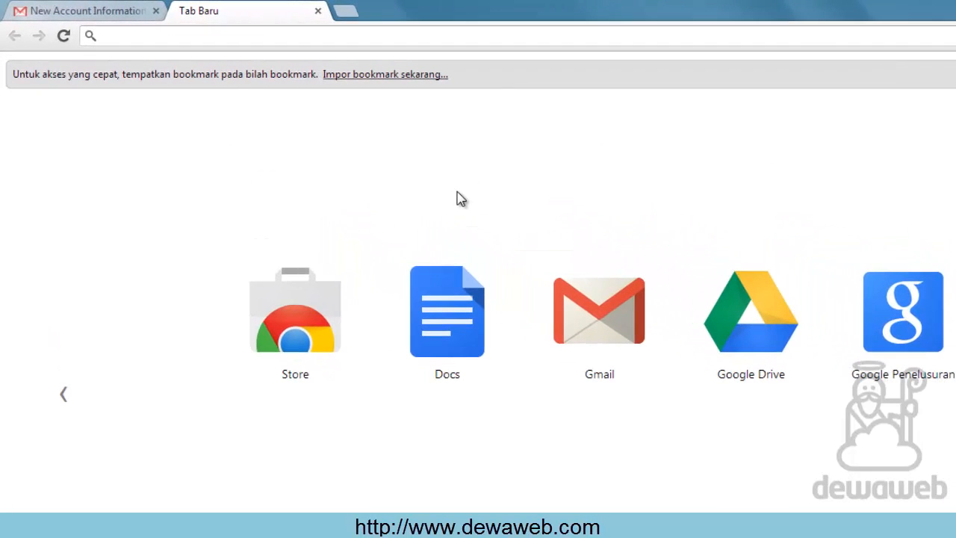
{"action": "type", "text": "dew"}
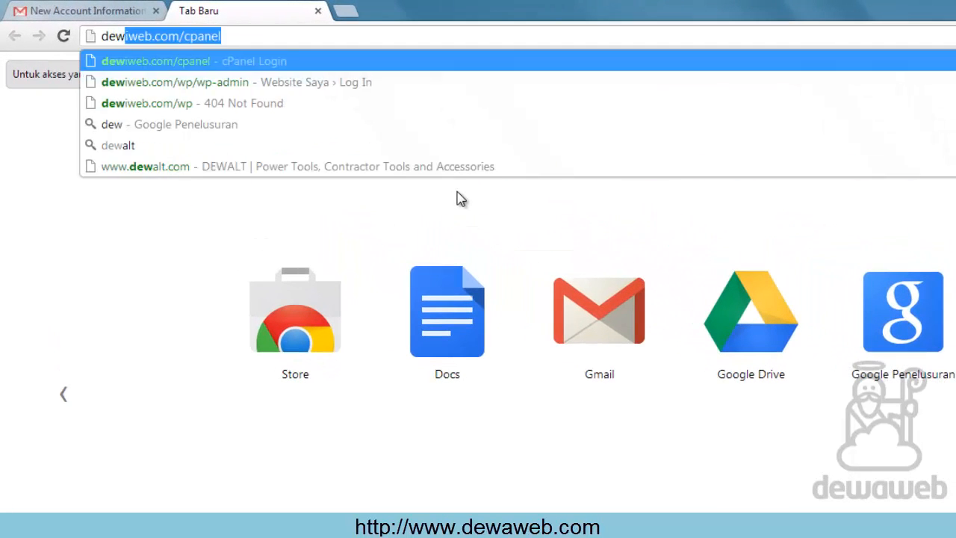
{"action": "type", "text": "iweb.com"}
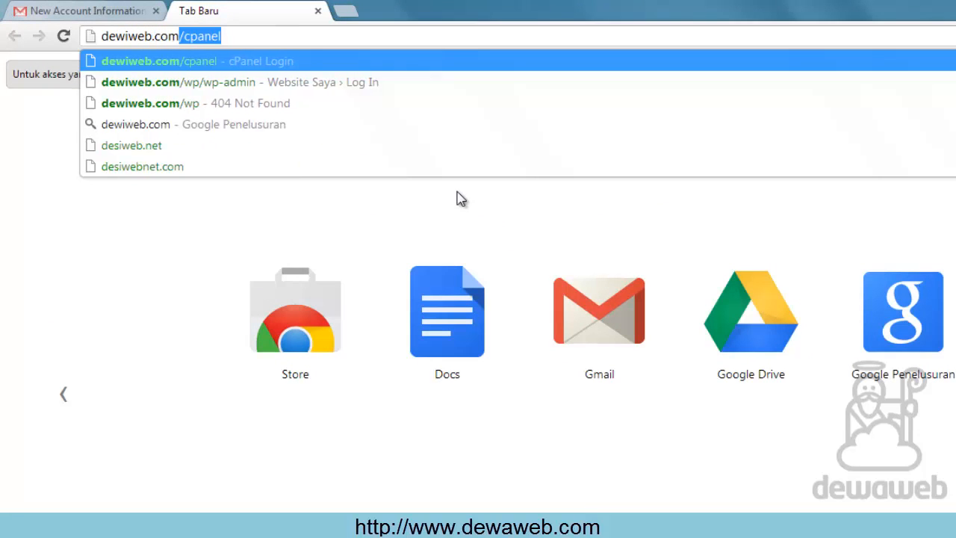
{"action": "type", "text": "/cp"}
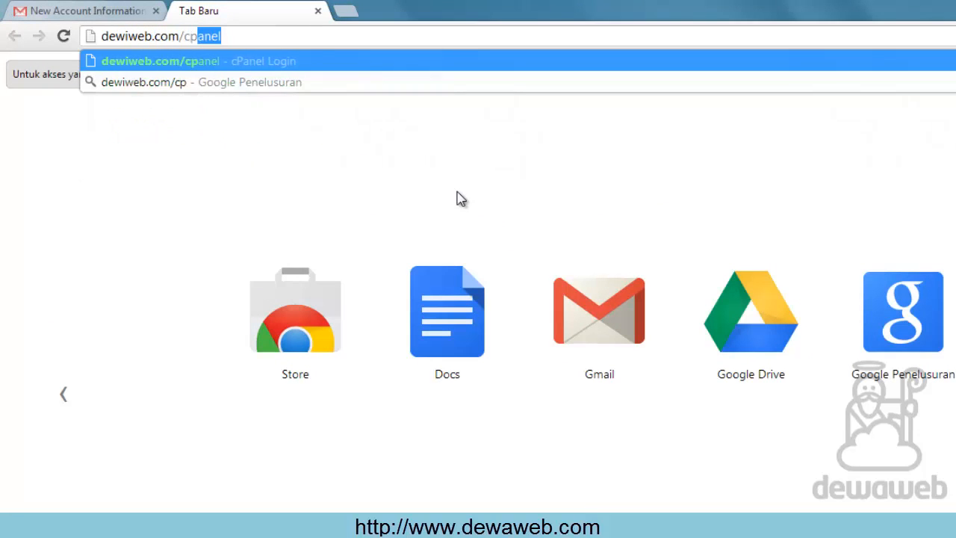
{"action": "type", "text": "an"}
{"action": "key", "text": "BackSpace"}
{"action": "type", "text": "an"}
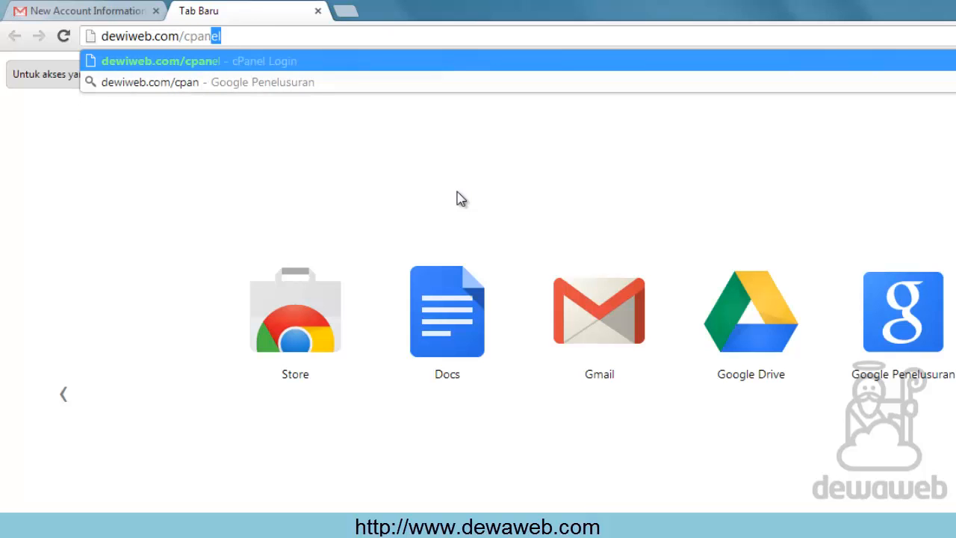
{"action": "type", "text": "el"}
{"action": "key", "text": "Return"}
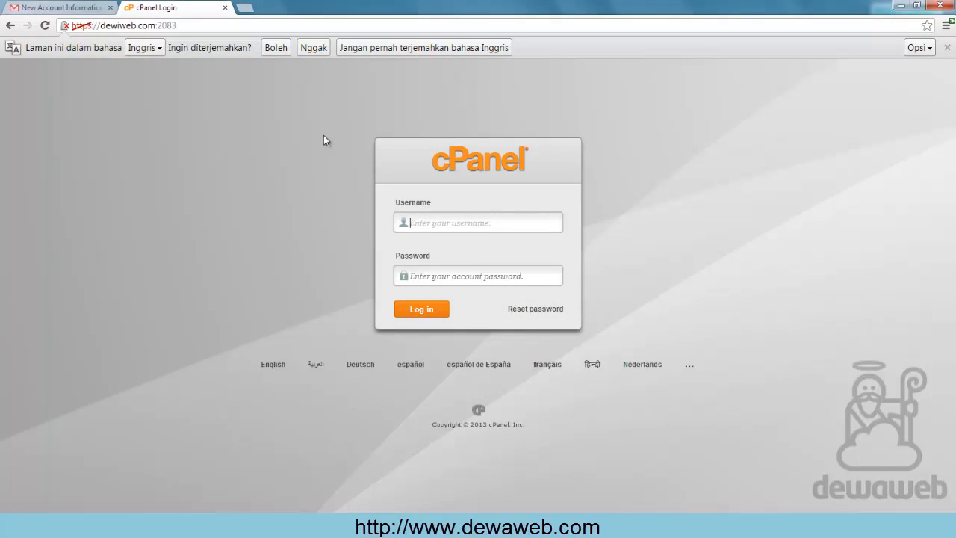
{"action": "left_click", "coordinate": [317, 47]}
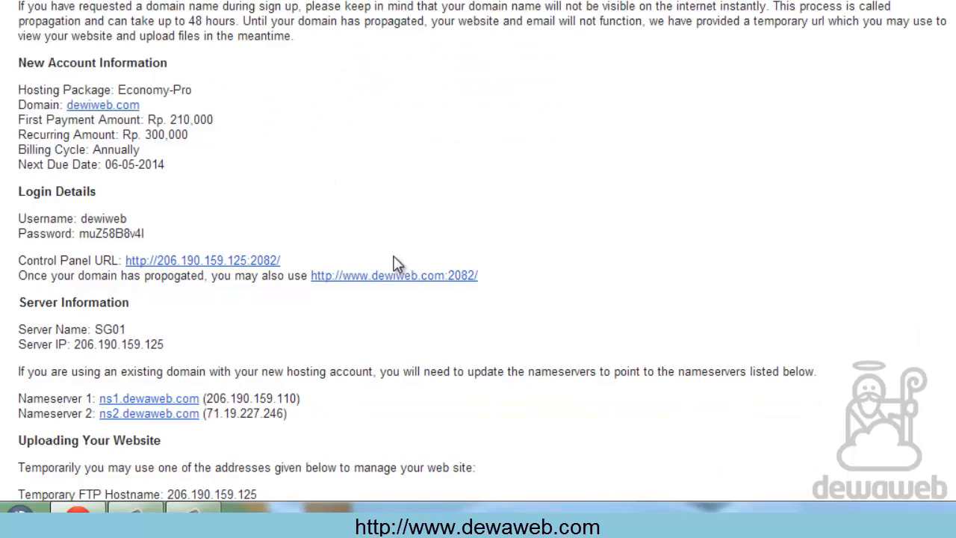
- Copy the username from the New Account Information email into the Username field of the cPanel login form
{"action": "scroll", "coordinate": [395, 263], "scroll_direction": "down", "scroll_amount": 1}
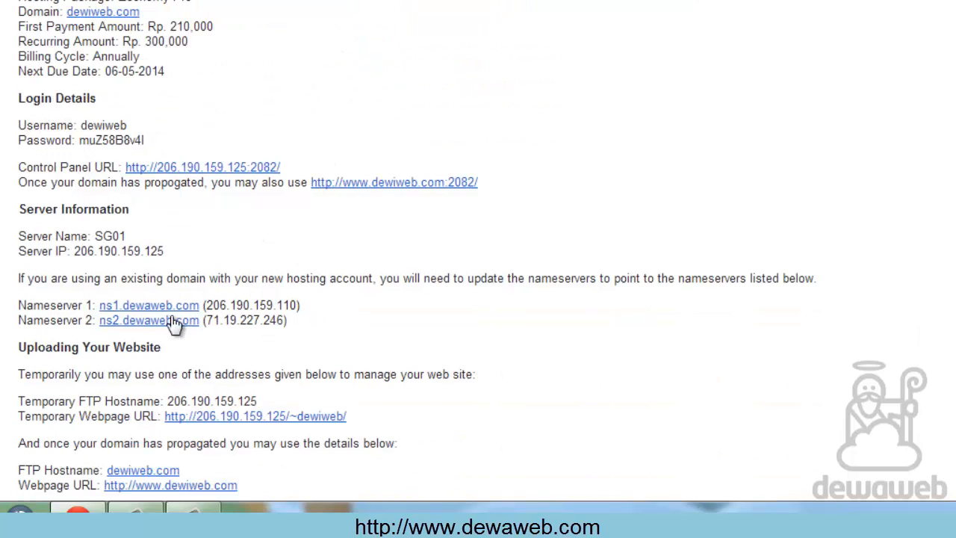
{"action": "double_click", "coordinate": [139, 123]}
{"action": "key", "text": "ctrl+c"}
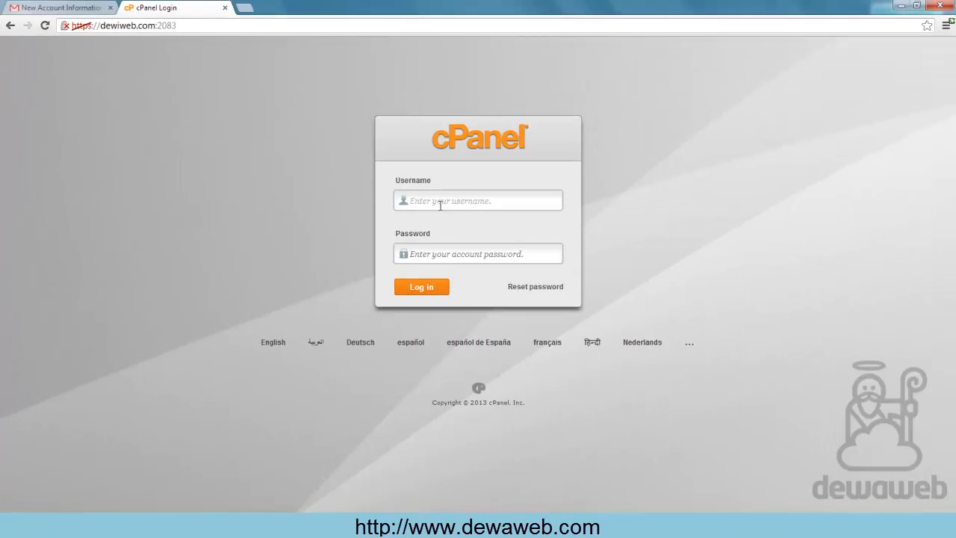
{"action": "left_click", "coordinate": [441, 205]}
{"action": "key", "text": "ctrl+v"}
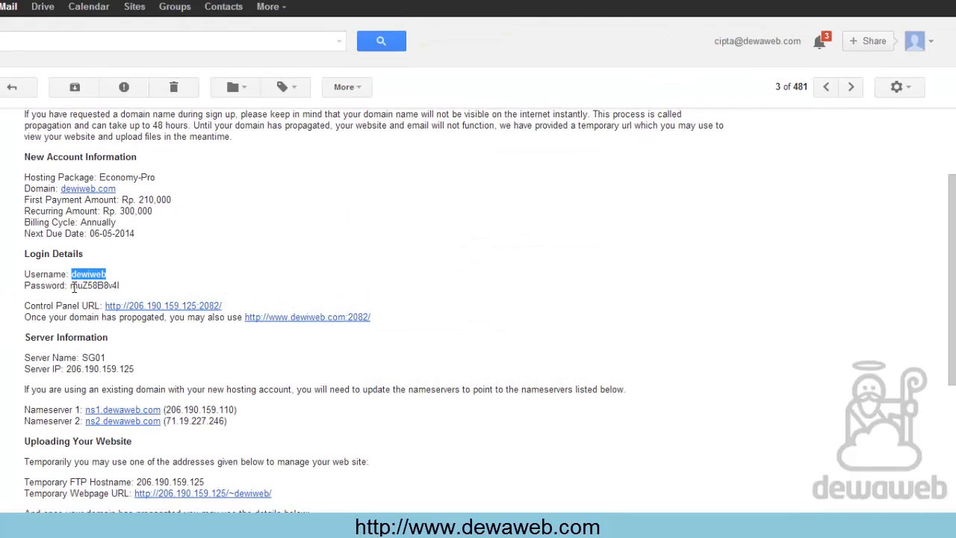
- Copy the account password from the email into the cPanel Password field, log in, and dismiss the translation offer
{"action": "left_click_drag", "start_coordinate": [71, 285], "coordinate": [138, 284]}
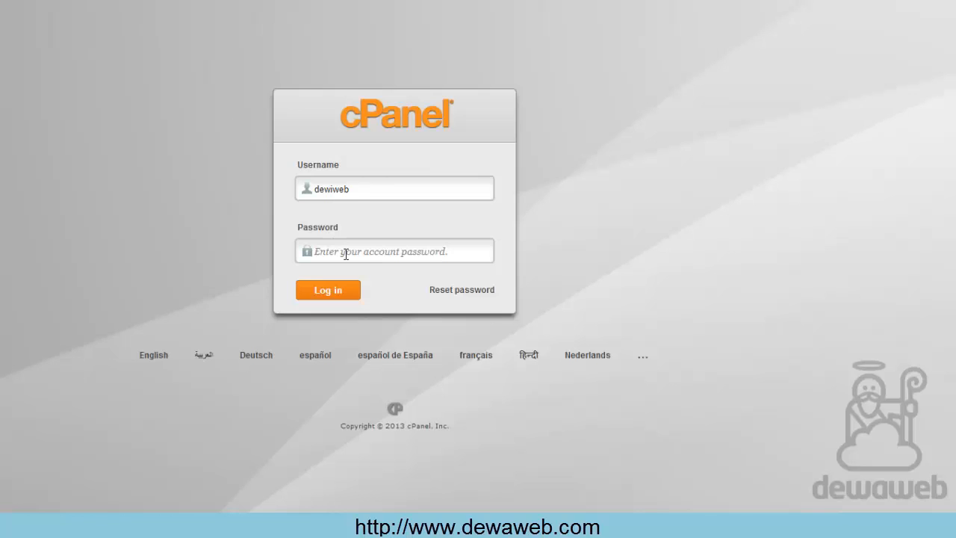
{"action": "left_click", "coordinate": [346, 253]}
{"action": "key", "text": "ctrl+v"}
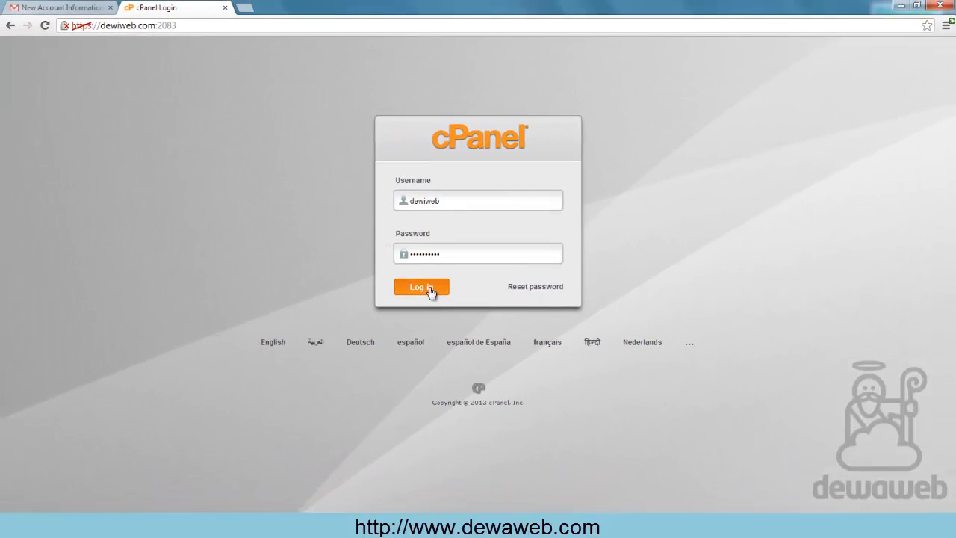
{"action": "left_click", "coordinate": [429, 288]}
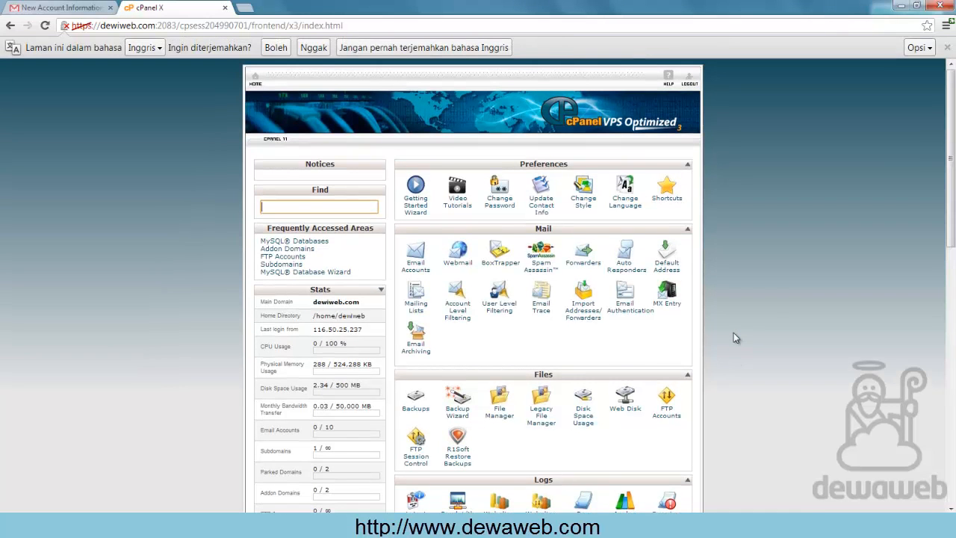
{"action": "left_click", "coordinate": [946, 48]}
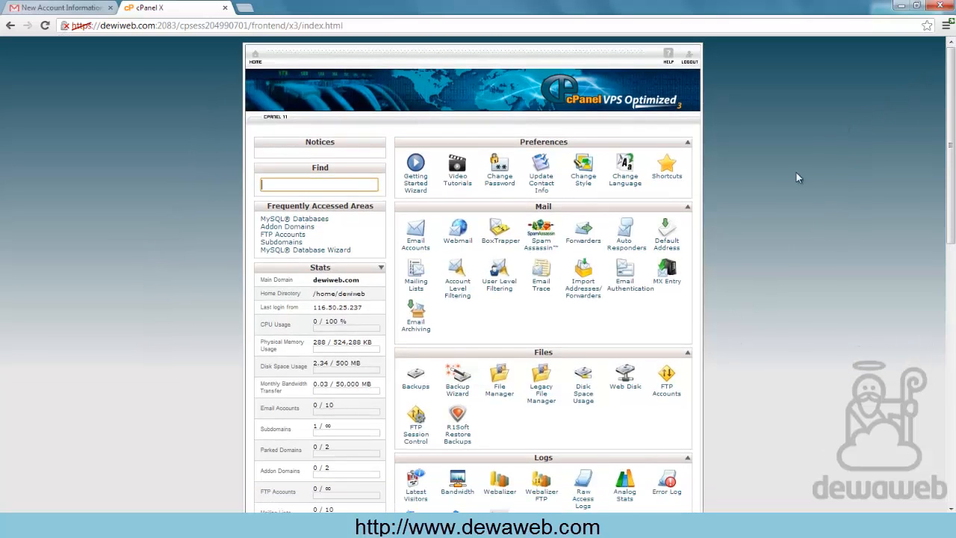
- Create a database with the suffix contoh in the MySQL Database Wizard and enter usrcon as the new database user's name
{"action": "scroll", "coordinate": [730, 276], "scroll_direction": "down", "scroll_amount": 6}
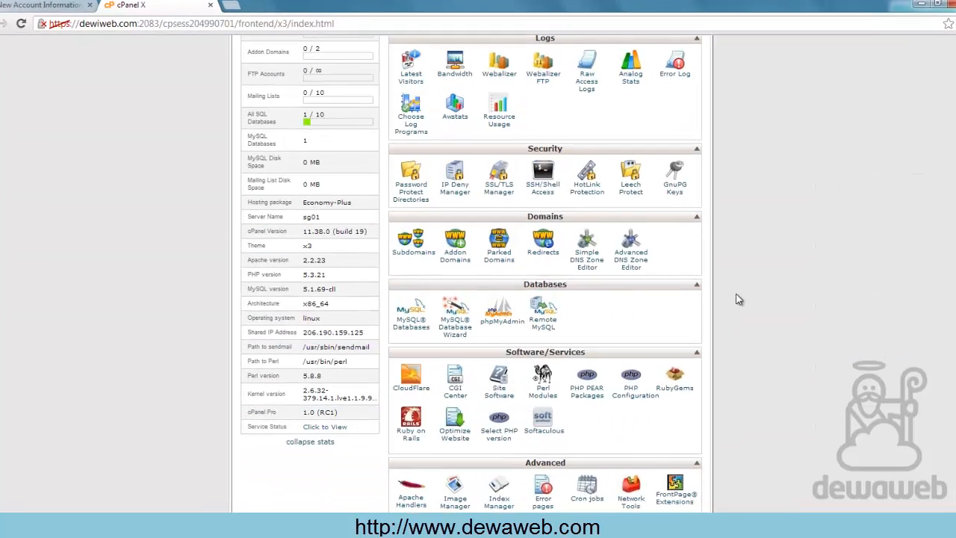
{"action": "scroll", "coordinate": [725, 283], "scroll_direction": "down", "scroll_amount": 2}
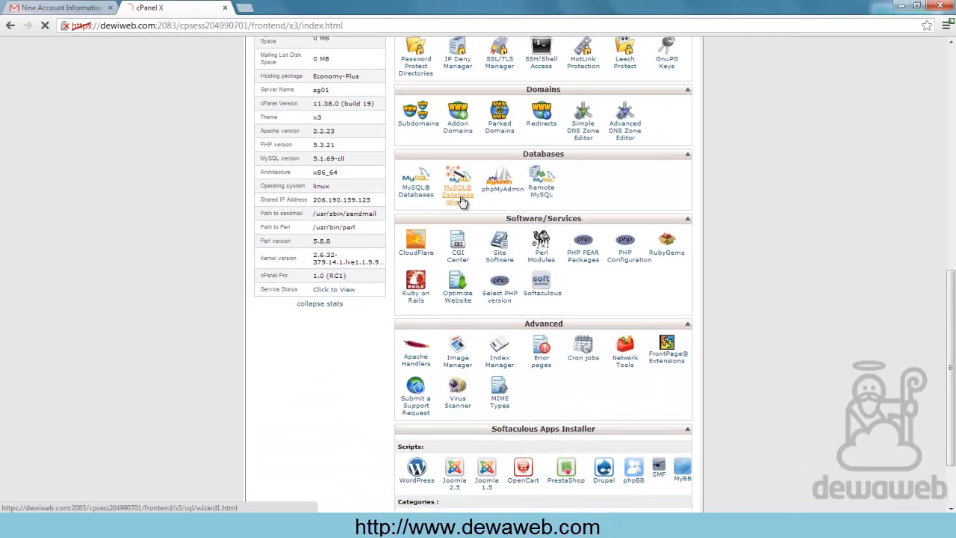
{"action": "left_click", "coordinate": [437, 269]}
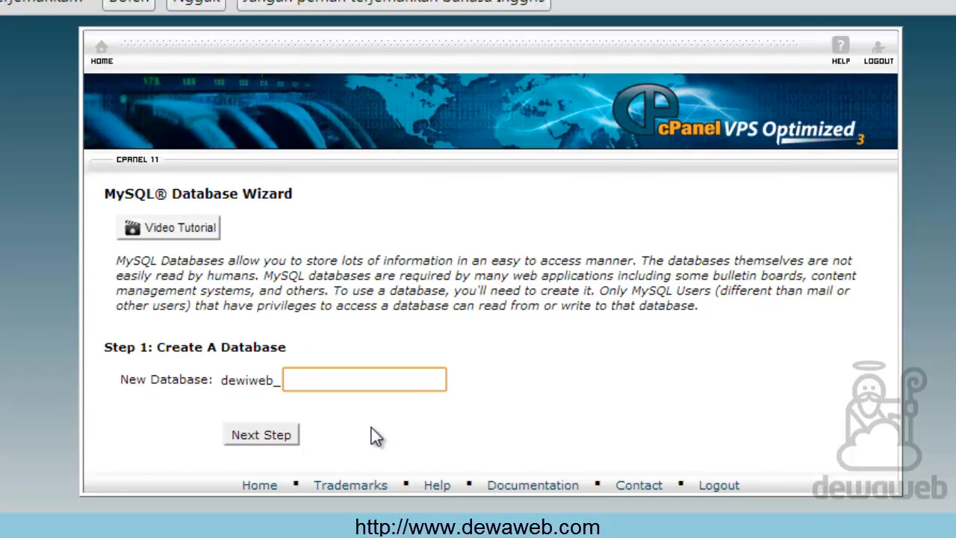
{"action": "type", "text": "conto"}
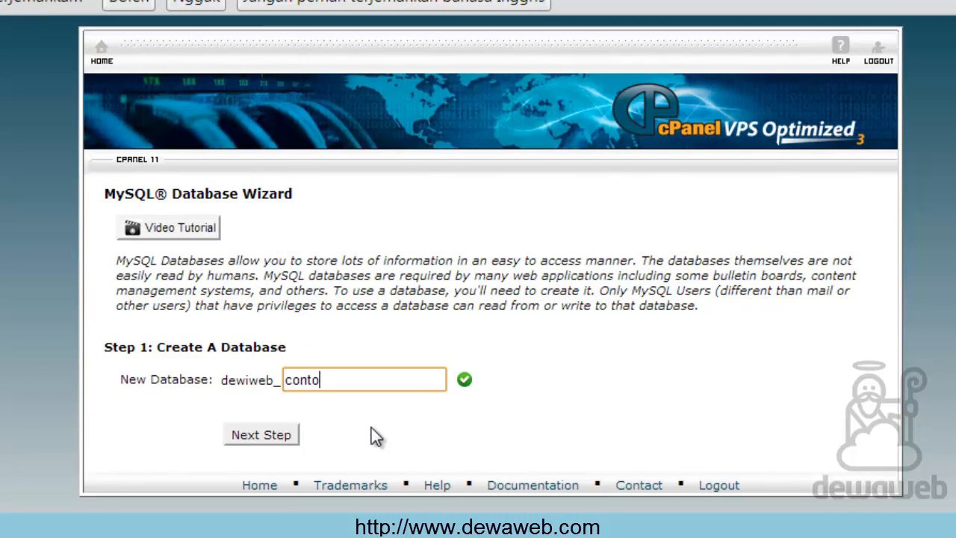
{"action": "type", "text": "h"}
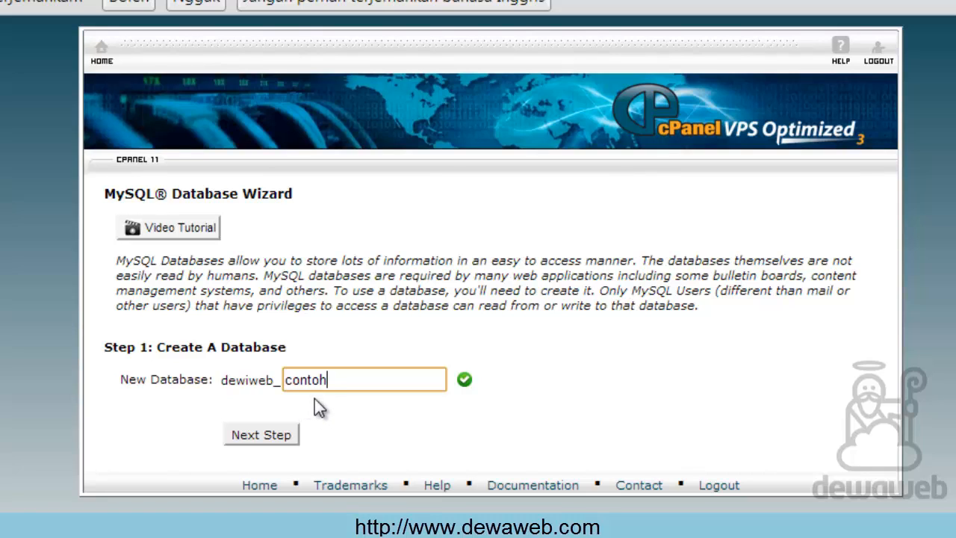
{"action": "left_click", "coordinate": [288, 434]}
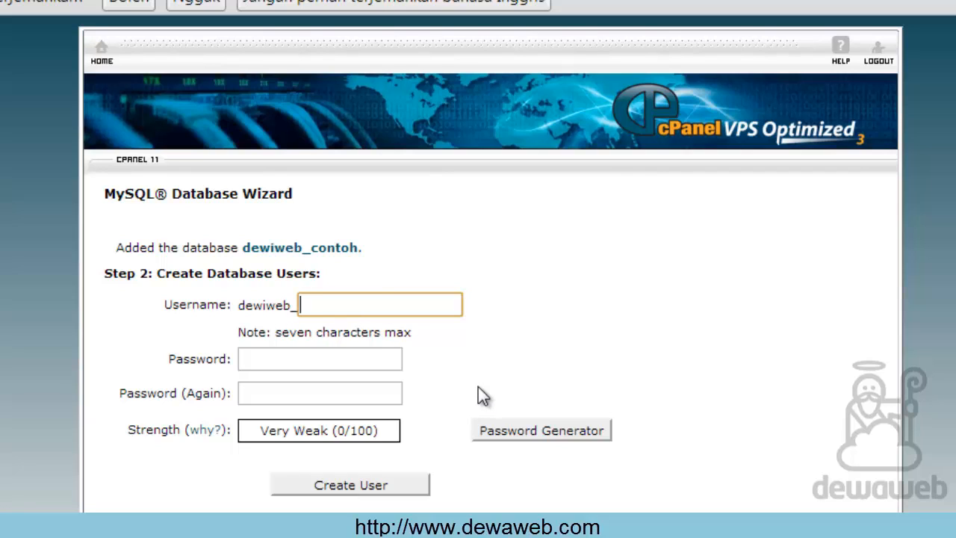
{"action": "type", "text": "usrcon"}
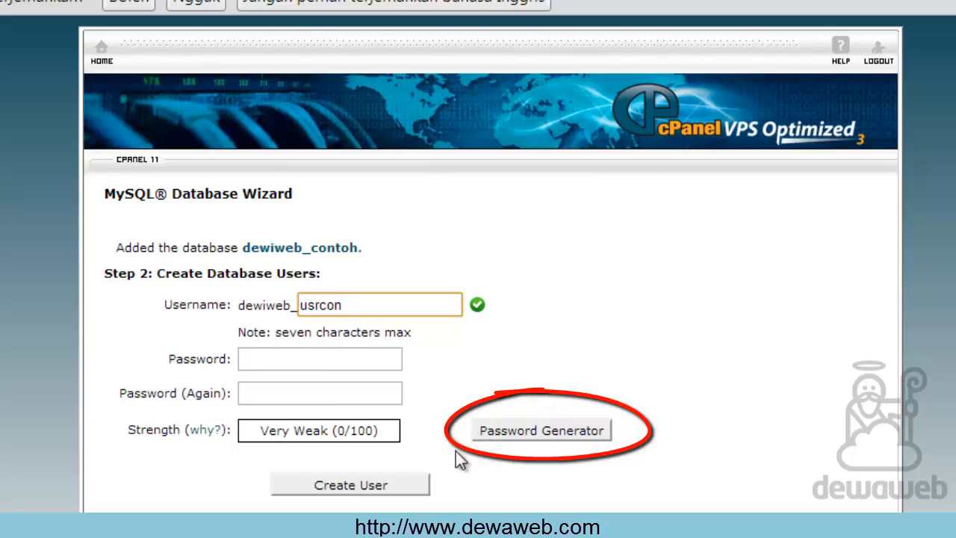
{"action": "left_click", "coordinate": [545, 431]}
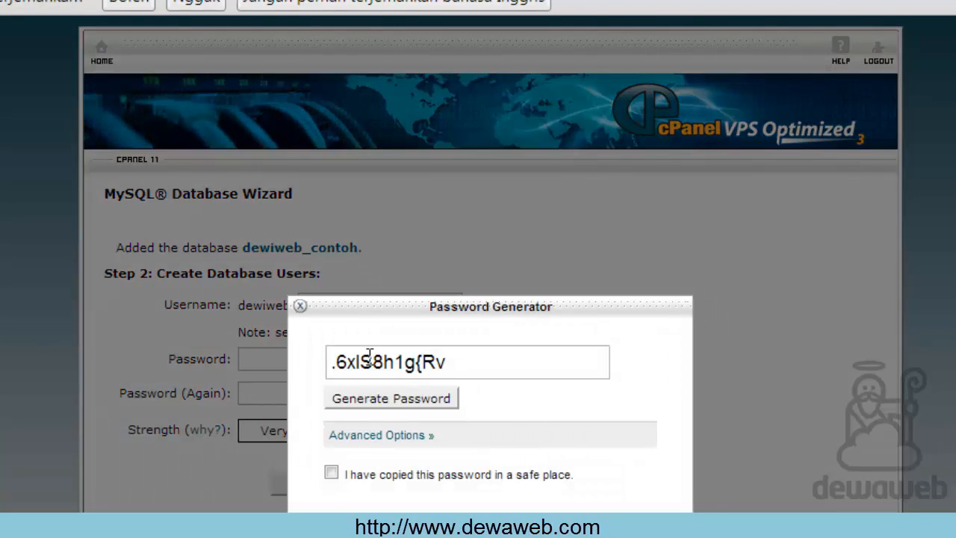
{"action": "left_click_drag", "start_coordinate": [332, 362], "coordinate": [506, 360]}
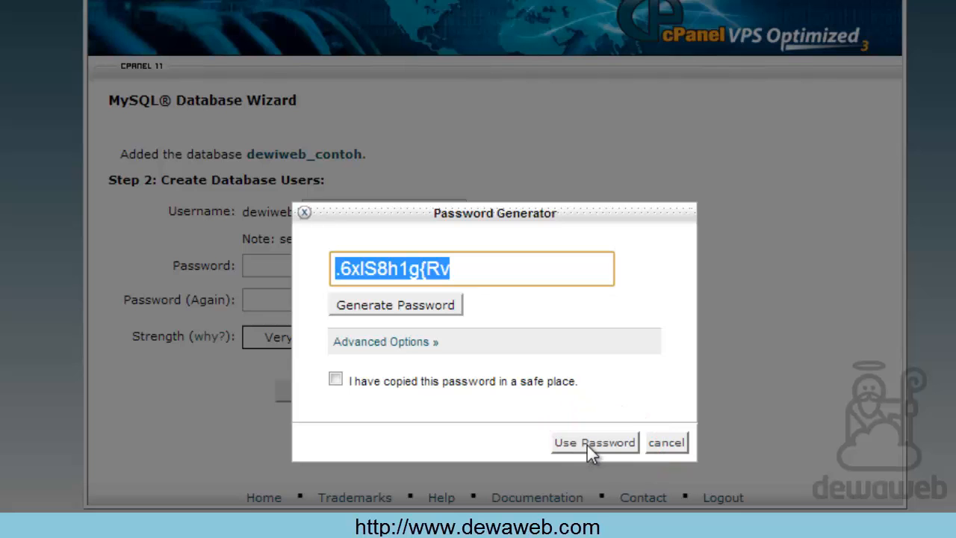
{"action": "left_click", "coordinate": [587, 445]}
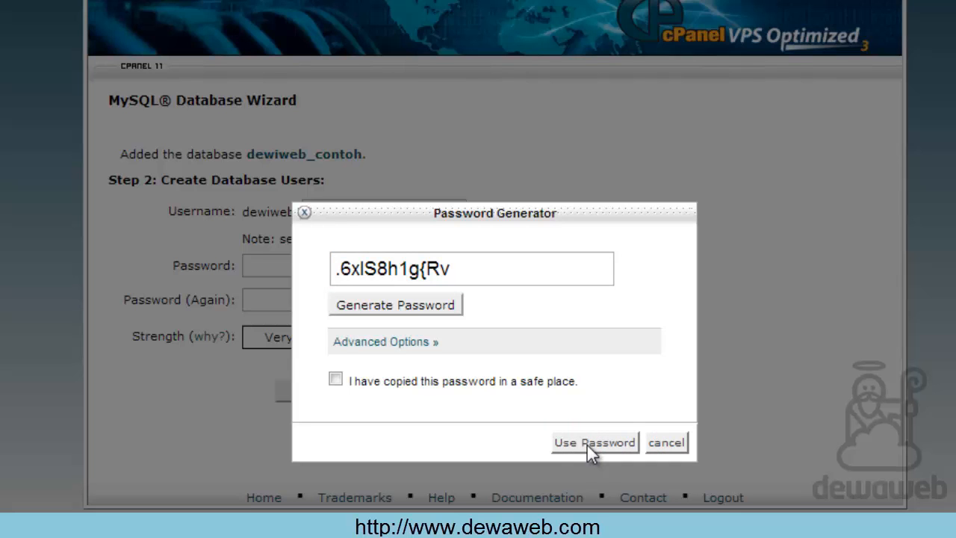
{"action": "left_click", "coordinate": [680, 445]}
- Paste the generated password into both the Password and Password (Again) fields and create the database user
{"action": "left_click", "coordinate": [333, 266]}
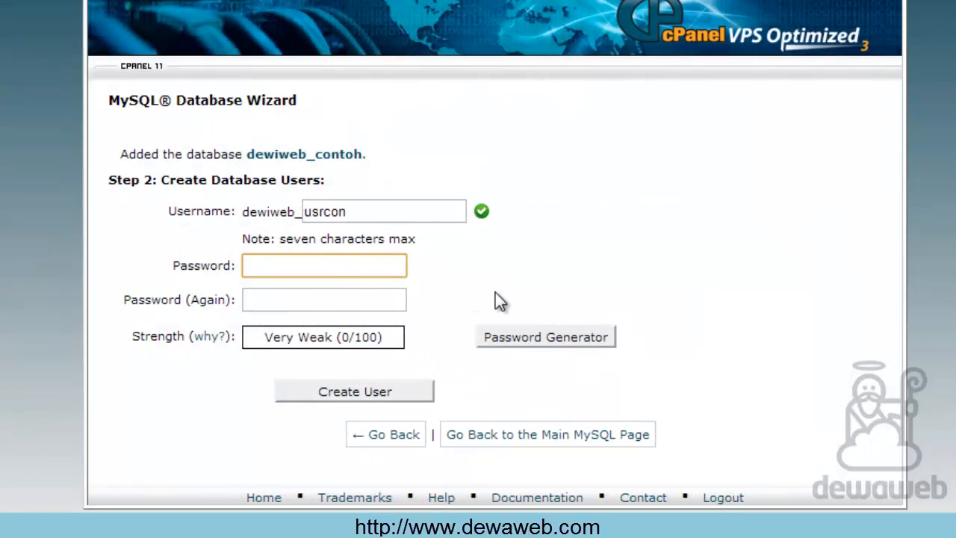
{"action": "key", "text": "ctrl+v"}
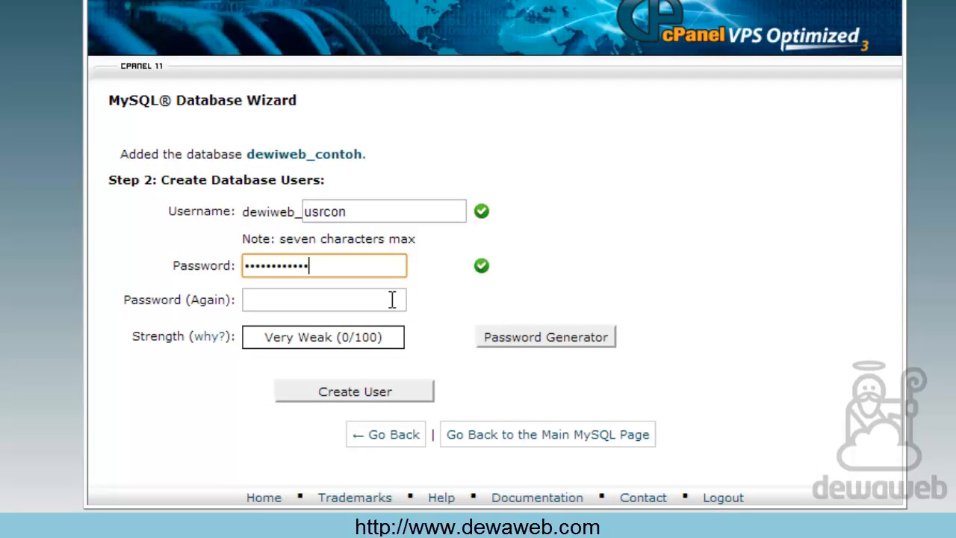
{"action": "left_click", "coordinate": [373, 299]}
{"action": "key", "text": "ctrl+v"}
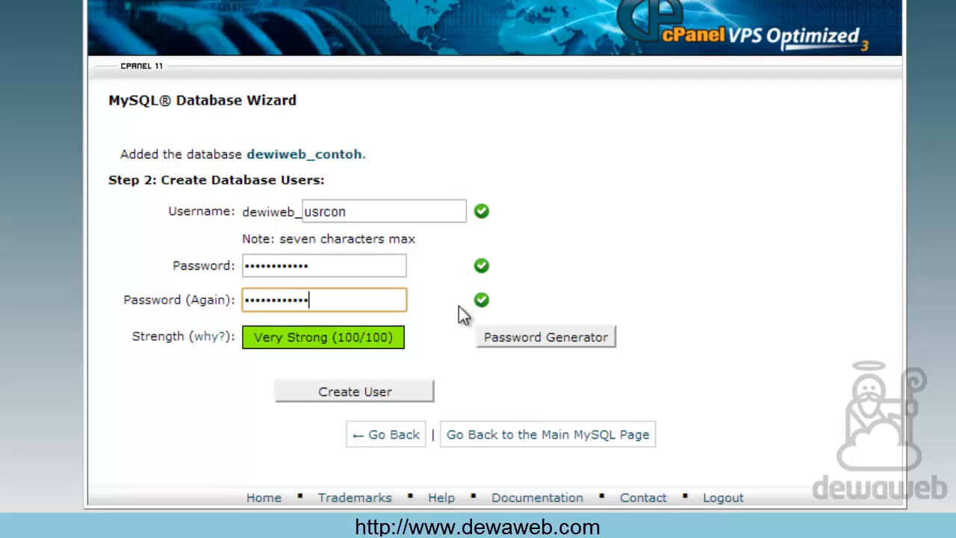
{"action": "left_click", "coordinate": [391, 394]}
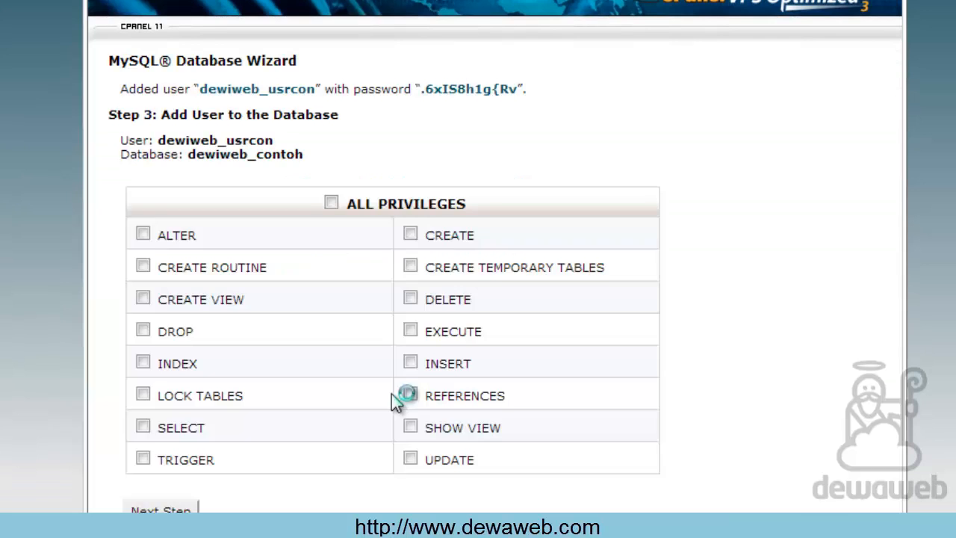
- Copy the wizard's Step 3 details, including the database user, its password and the database name, into a blank Notepad document
{"action": "scroll", "coordinate": [369, 253], "scroll_direction": "up", "scroll_amount": 1}
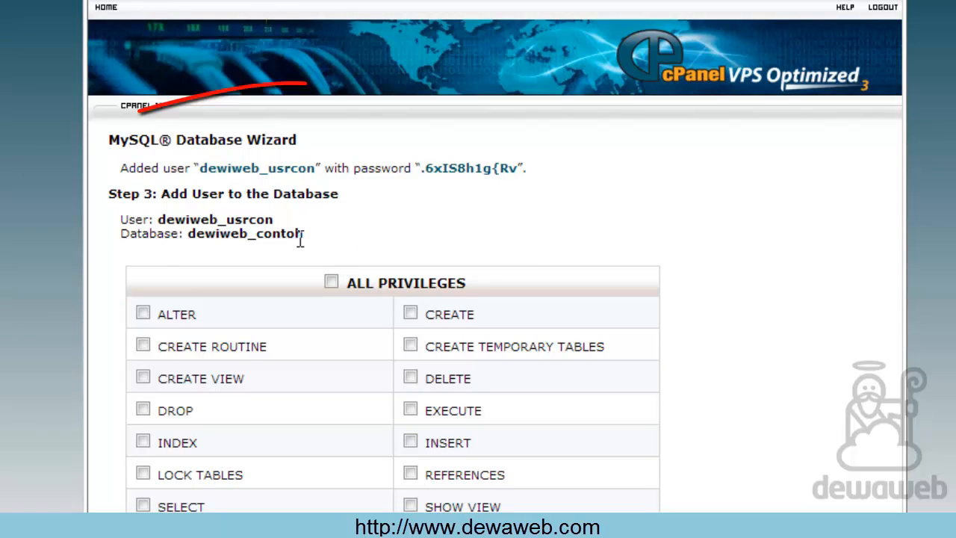
{"action": "left_click_drag", "start_coordinate": [109, 140], "coordinate": [363, 231]}
{"action": "key", "text": "ctrl+c"}
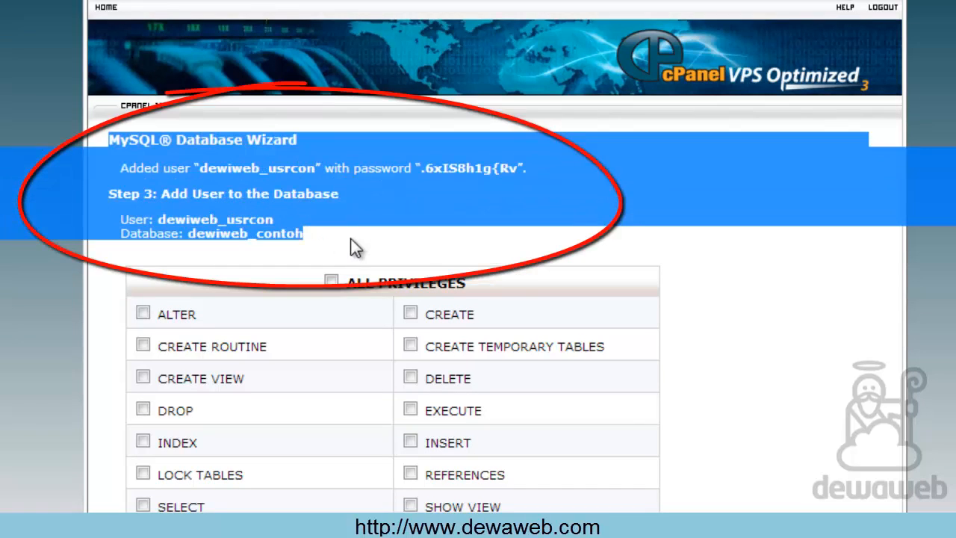
{"action": "left_click", "coordinate": [350, 238]}
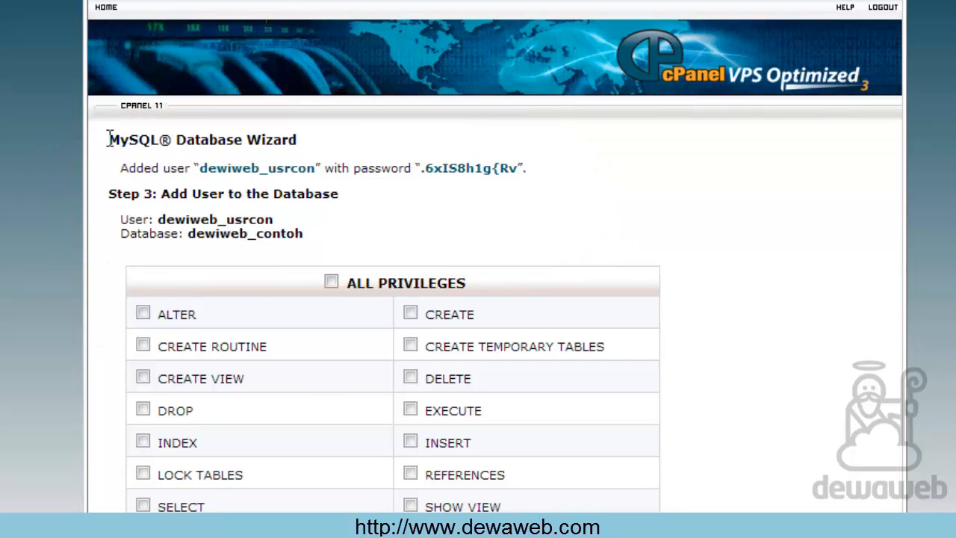
{"action": "left_click_drag", "start_coordinate": [109, 139], "coordinate": [581, 231]}
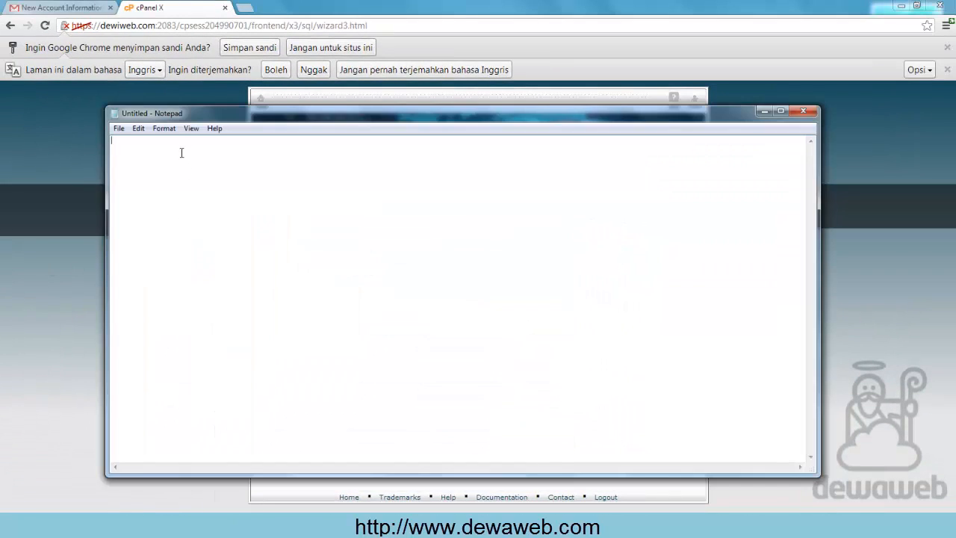
{"action": "key", "text": "ctrl+v"}
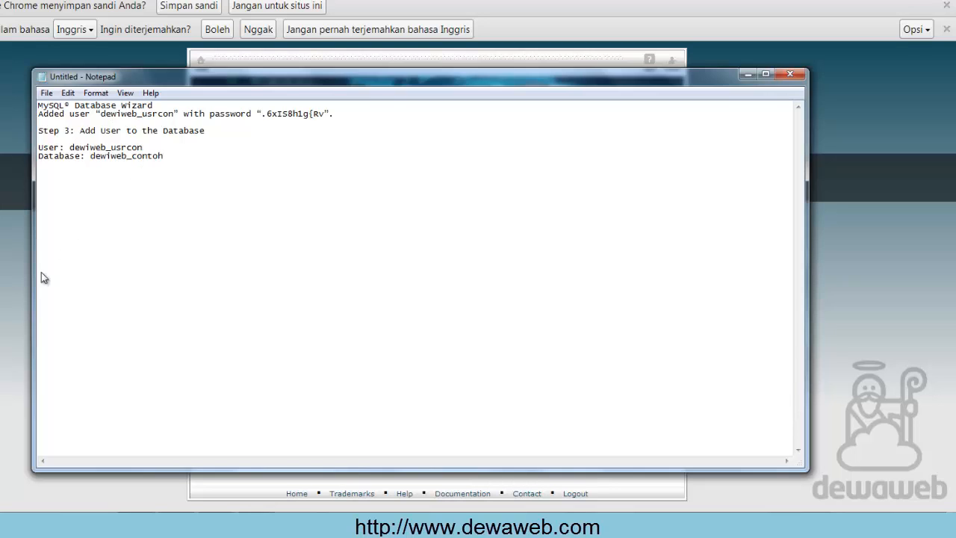
- Grant the new user ALL PRIVILEGES on the database, finish the wizard, return to the cPanel home page and decline its translation
{"action": "left_click", "coordinate": [3, 344]}
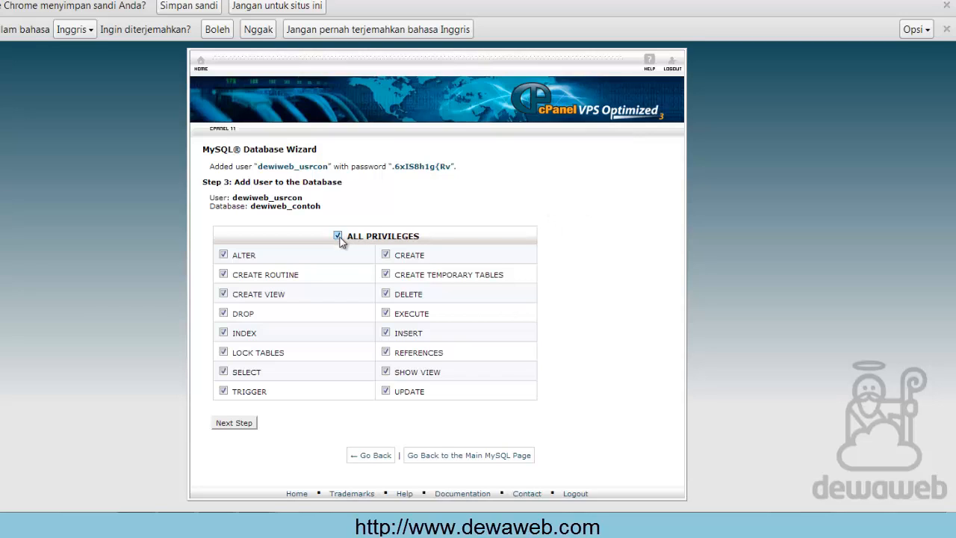
{"action": "left_click", "coordinate": [231, 423]}
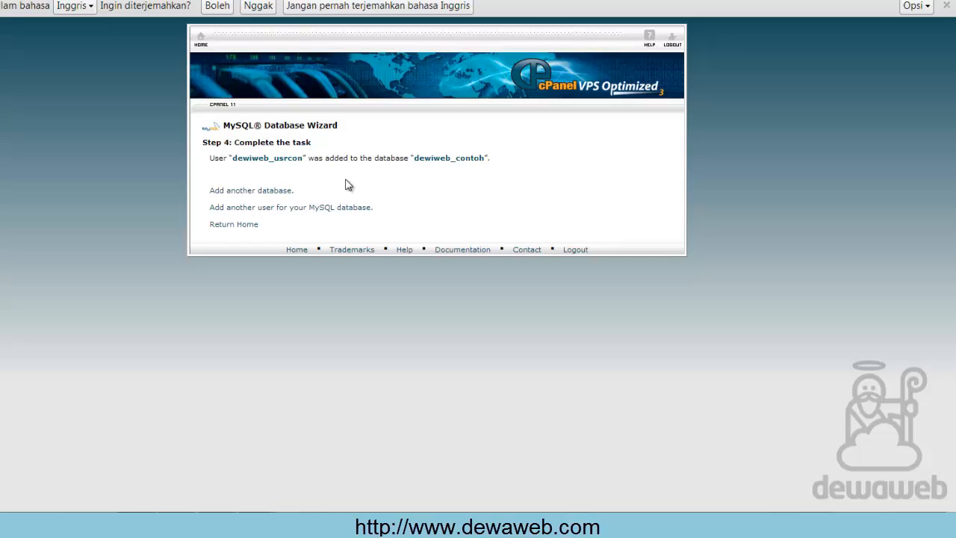
{"action": "left_click", "coordinate": [239, 225]}
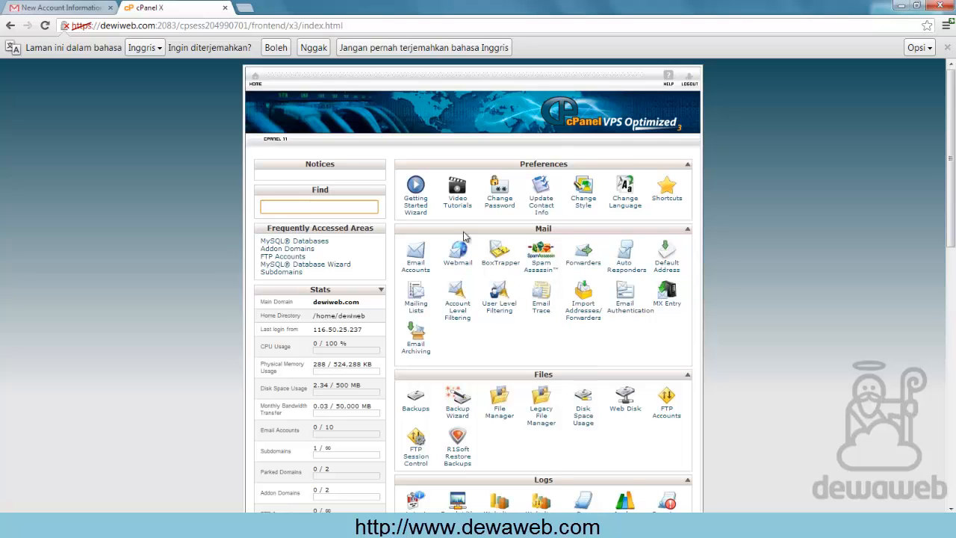
{"action": "left_click", "coordinate": [313, 47]}
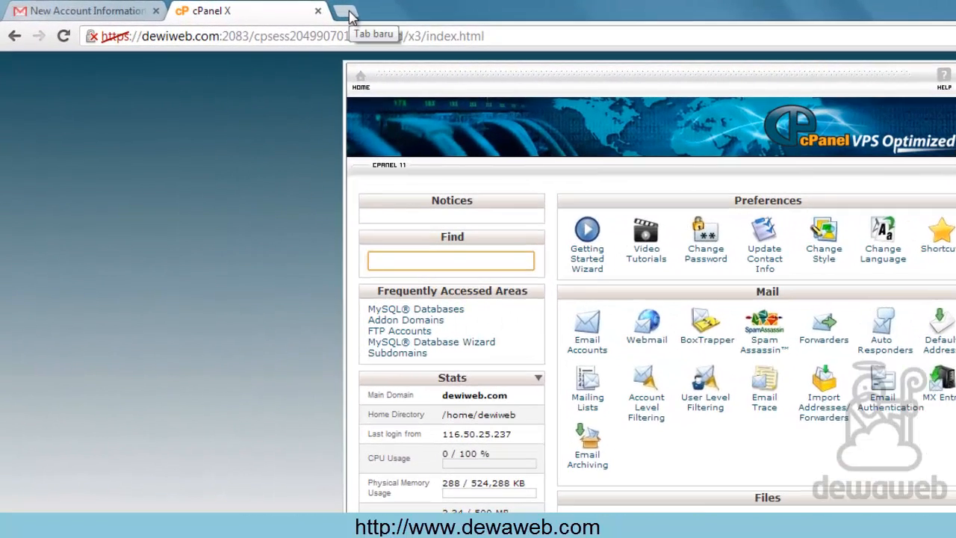
- Open wordpress.org in a new browser tab and decline the offered page translation
{"action": "left_click", "coordinate": [250, 9]}
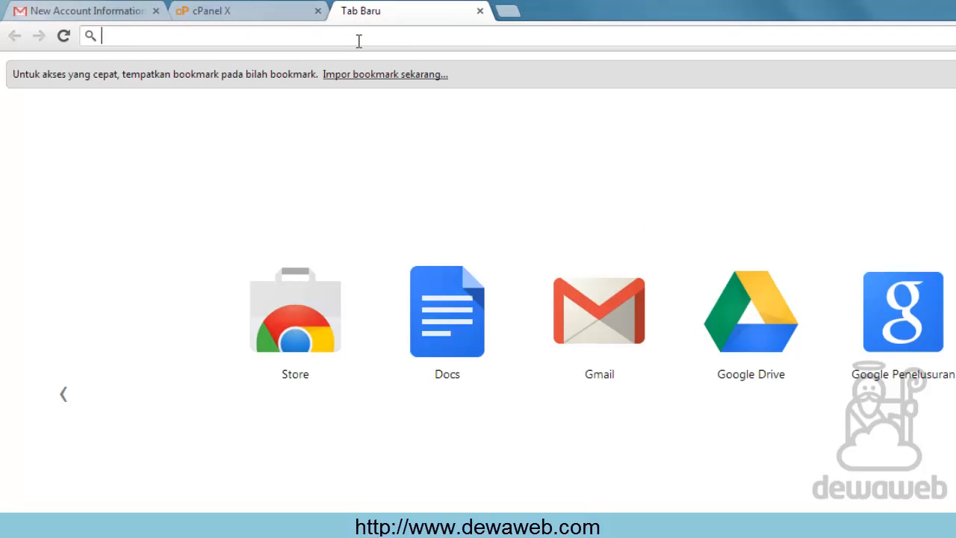
{"action": "type", "text": "wordpress.org"}
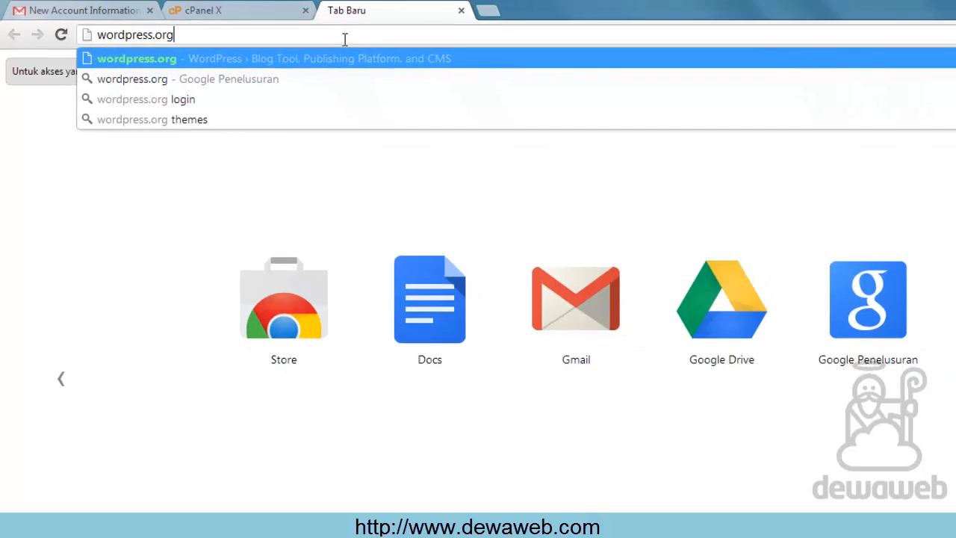
{"action": "key", "text": "Return"}
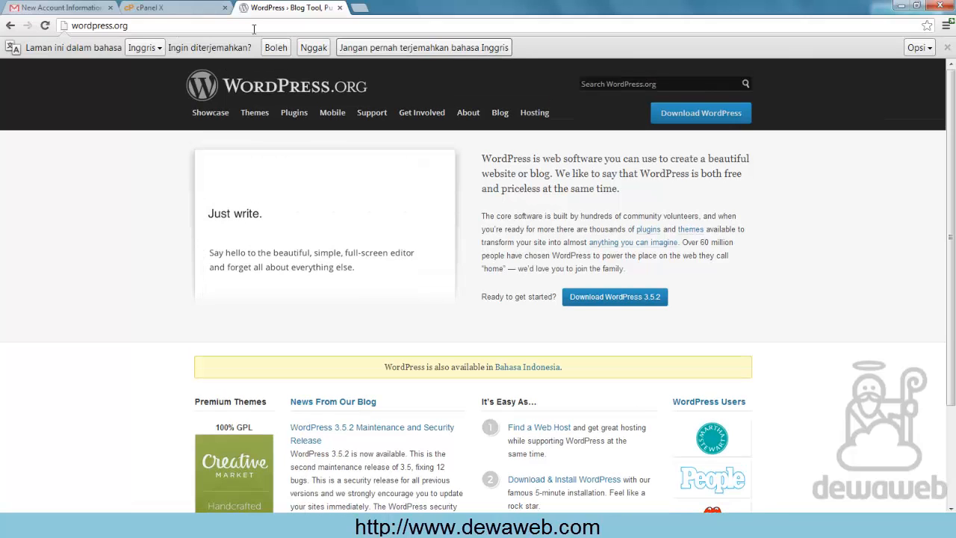
{"action": "left_click", "coordinate": [313, 47]}
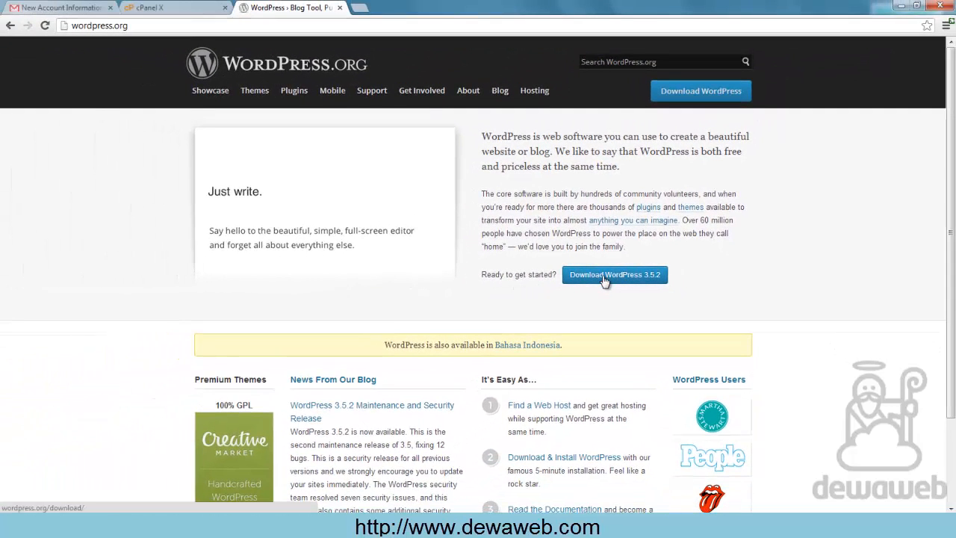
- Download the WordPress 3.5.2 .zip package from the download page and decline the page translation
{"action": "left_click", "coordinate": [604, 275]}
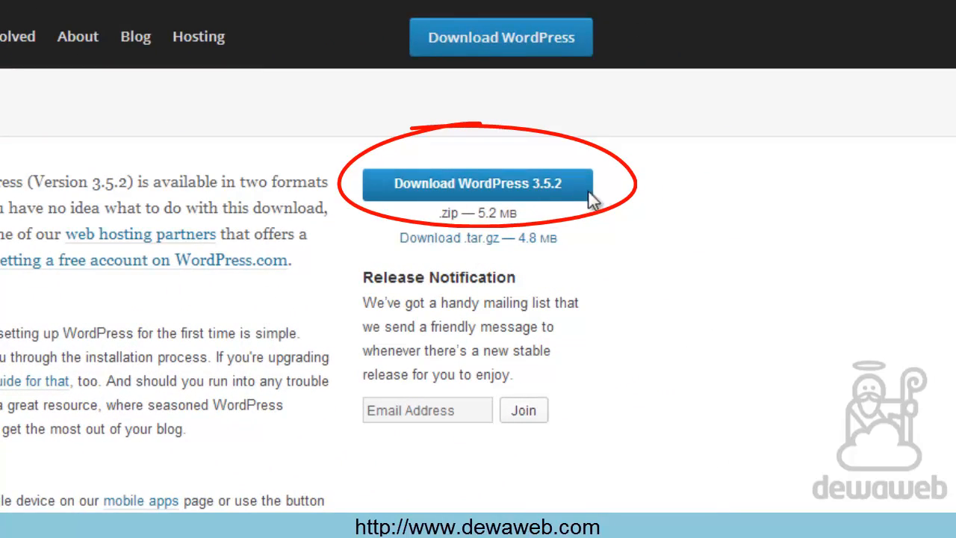
{"action": "left_click", "coordinate": [474, 188]}
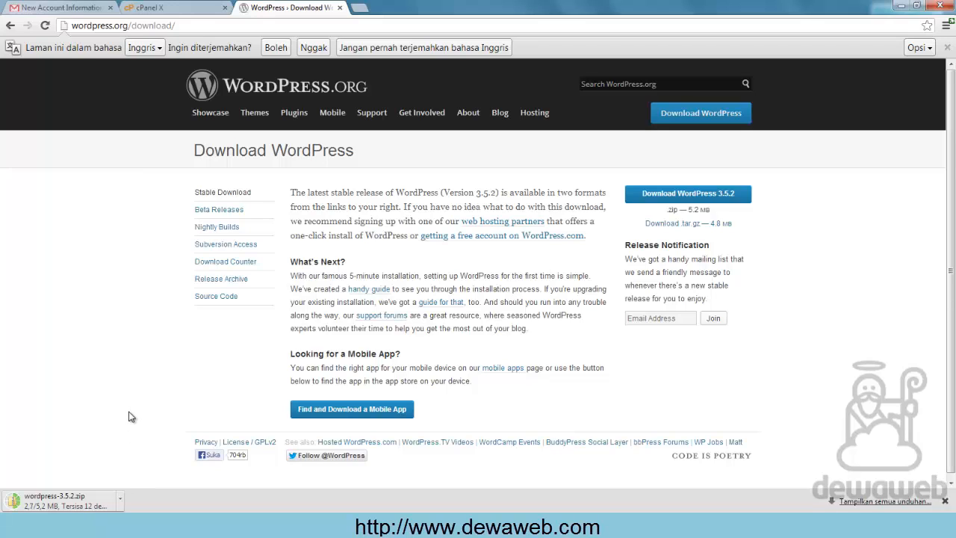
{"action": "left_click", "coordinate": [314, 47]}
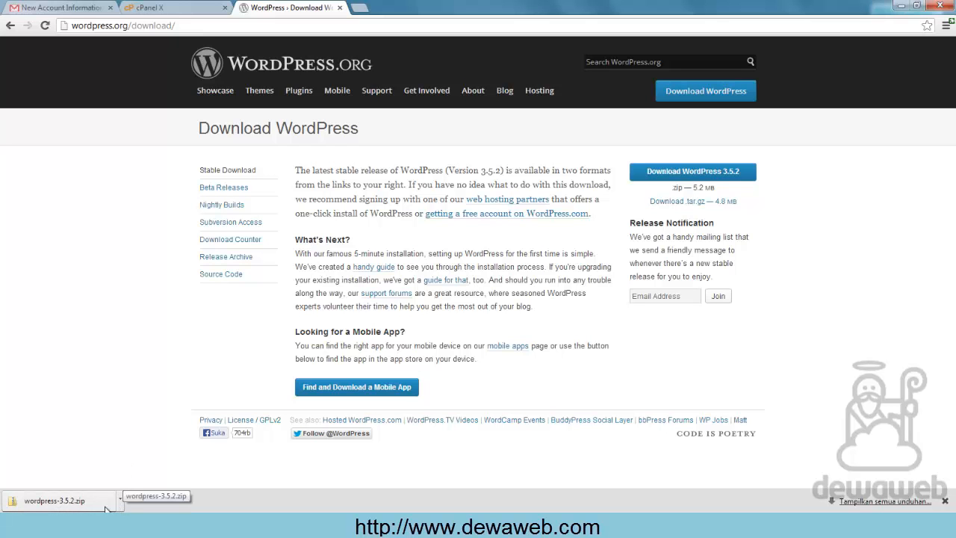
- Show the downloaded wordpress-3.5.2.zip in its folder and extract it there into a wordpress-3.5.2 subfolder
{"action": "right_click", "coordinate": [112, 499]}
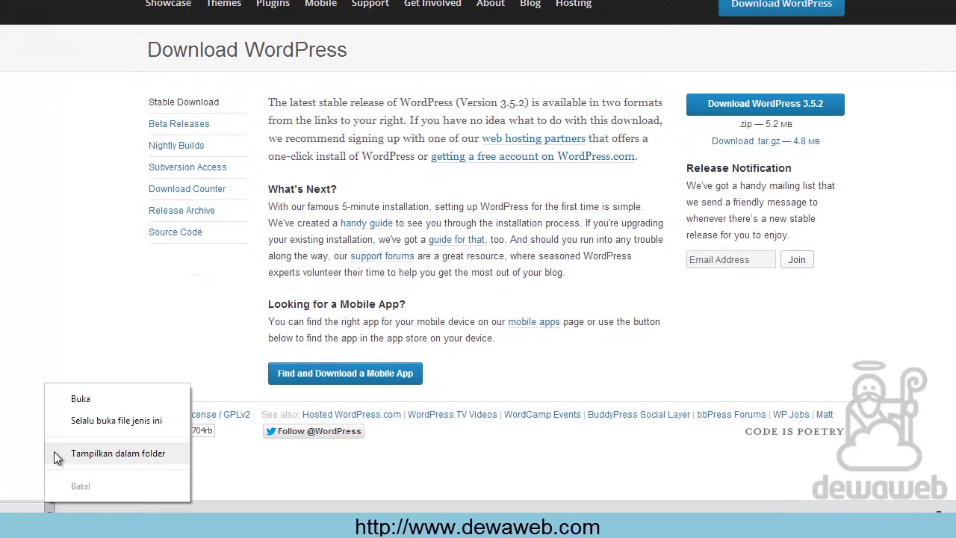
{"action": "left_click", "coordinate": [112, 454]}
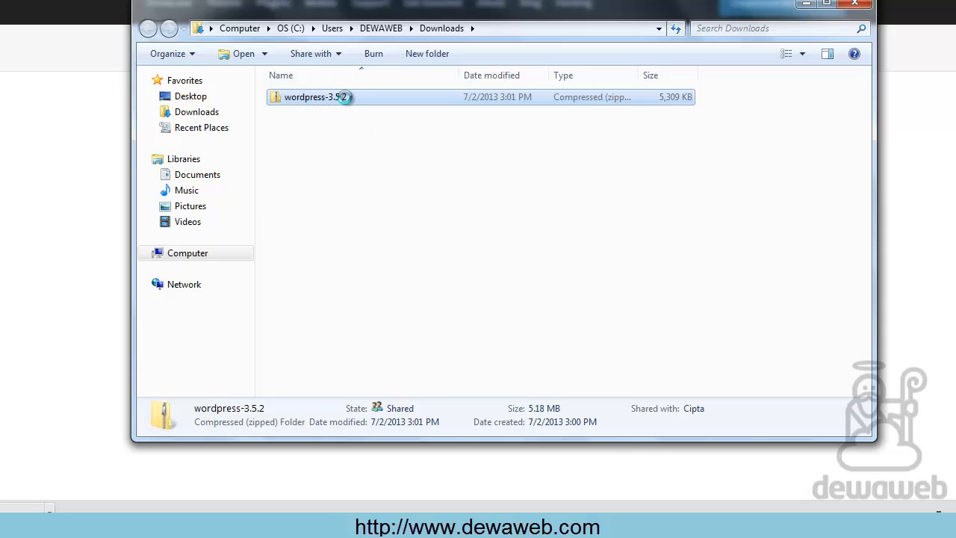
{"action": "right_click", "coordinate": [345, 97]}
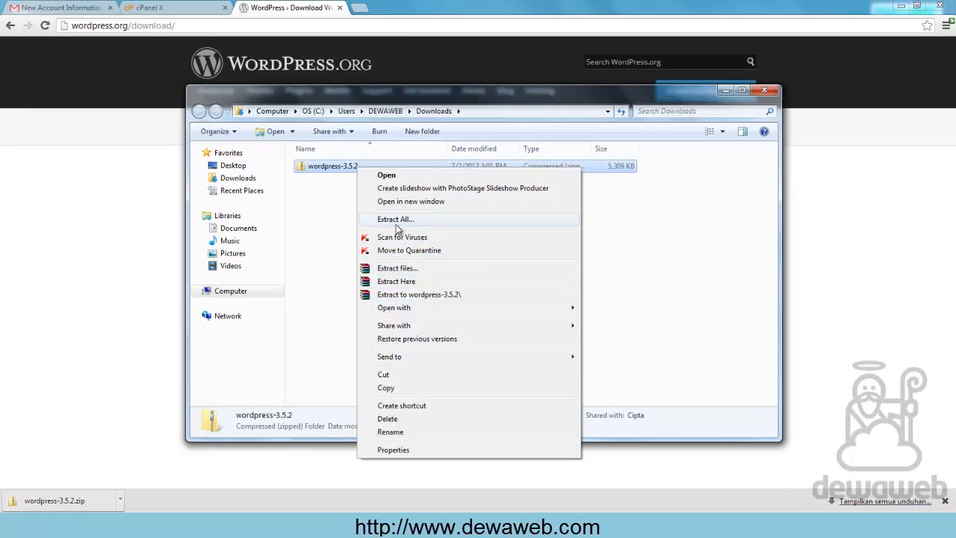
{"action": "left_click", "coordinate": [430, 295]}
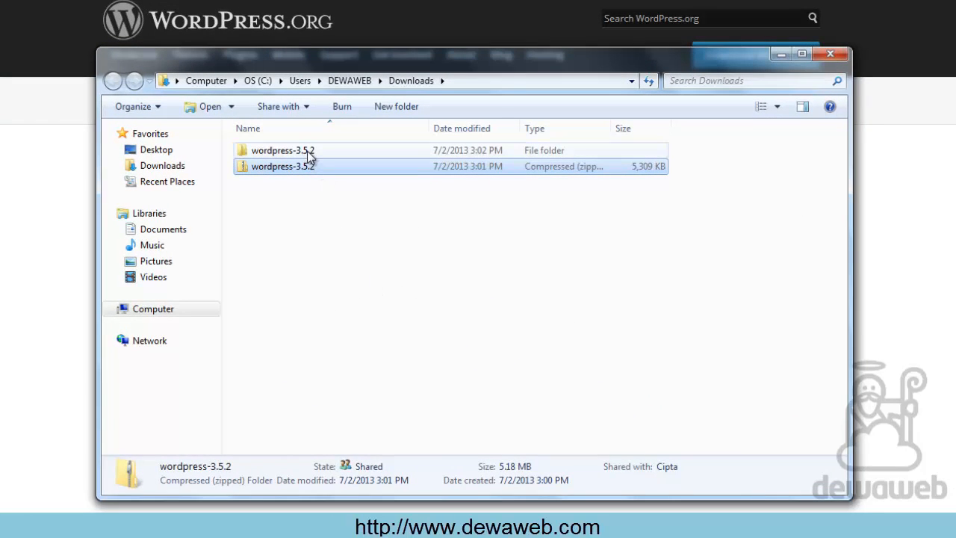
- Open the wordpress folder inside the extracted wordpress-3.5.2 folder to reach the WordPress files
{"action": "left_click", "coordinate": [306, 151]}
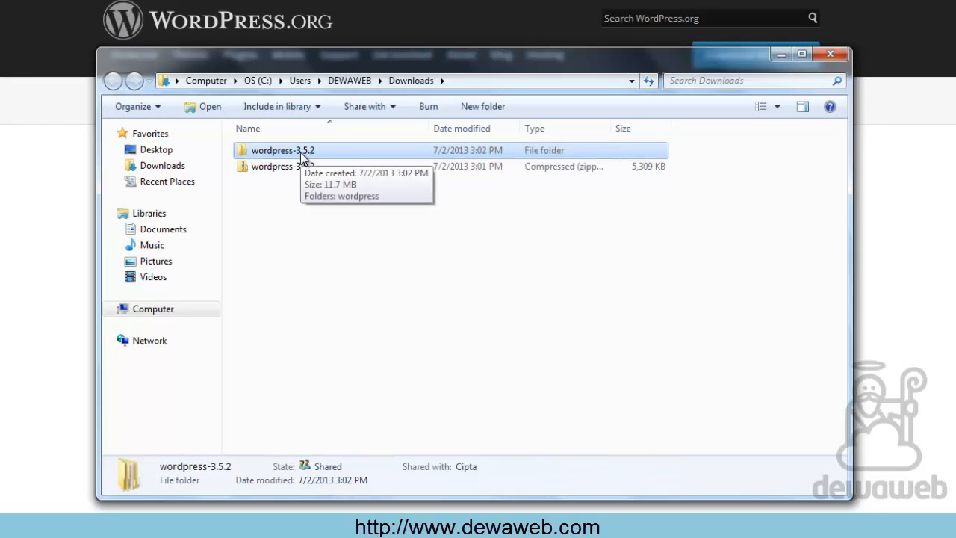
{"action": "double_click", "coordinate": [303, 153]}
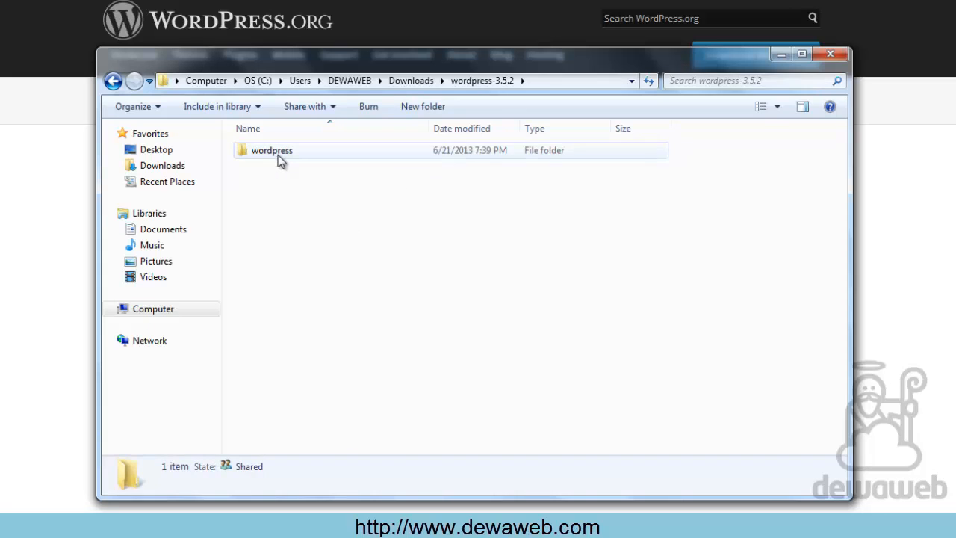
{"action": "double_click", "coordinate": [278, 155]}
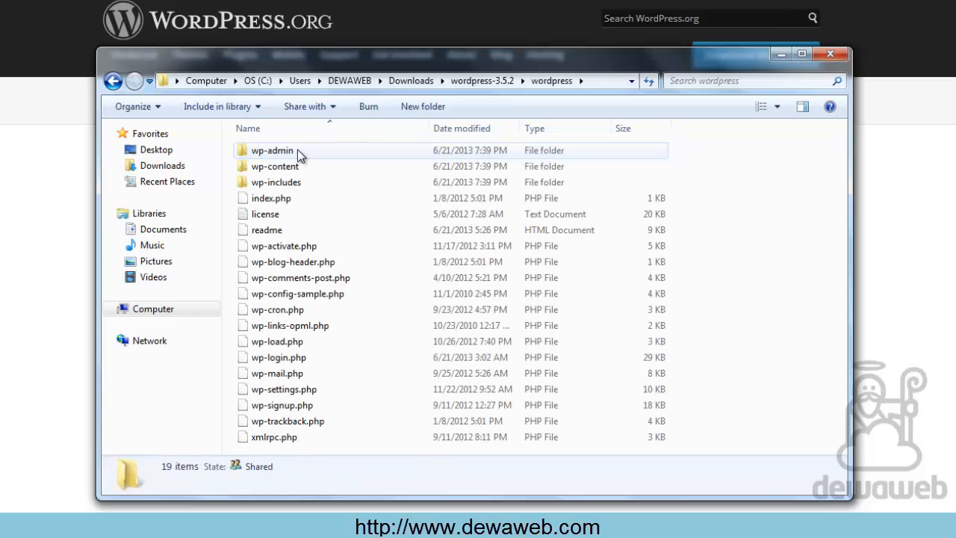
{"action": "left_click", "coordinate": [300, 150]}
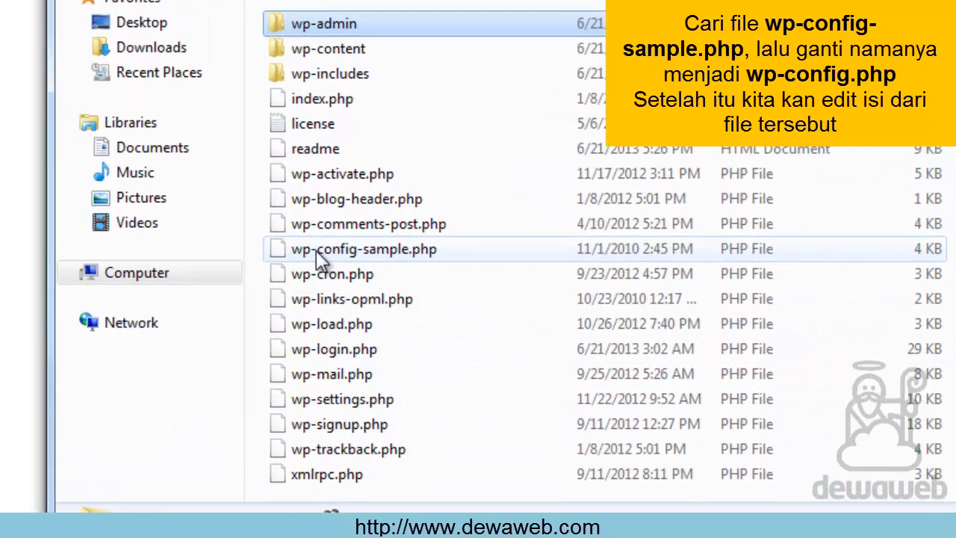
- Rename the file wp-config-sample.php to wp-config.php
{"action": "left_click", "coordinate": [275, 288]}
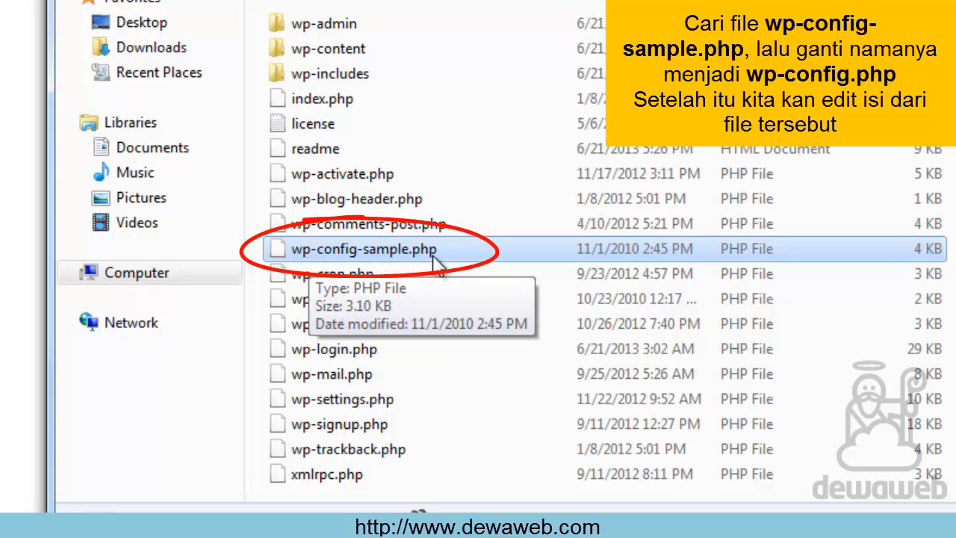
{"action": "left_click", "coordinate": [392, 254]}
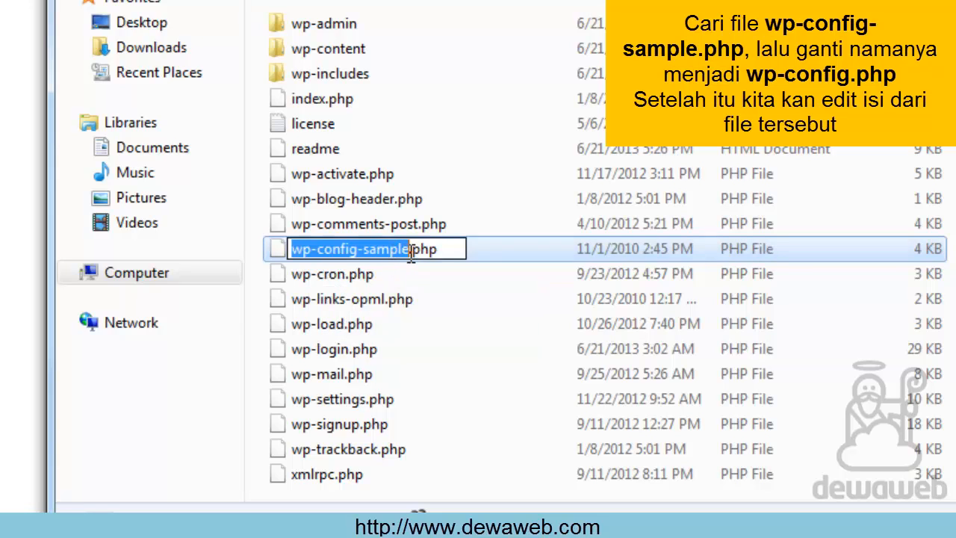
{"action": "left_click", "coordinate": [410, 252]}
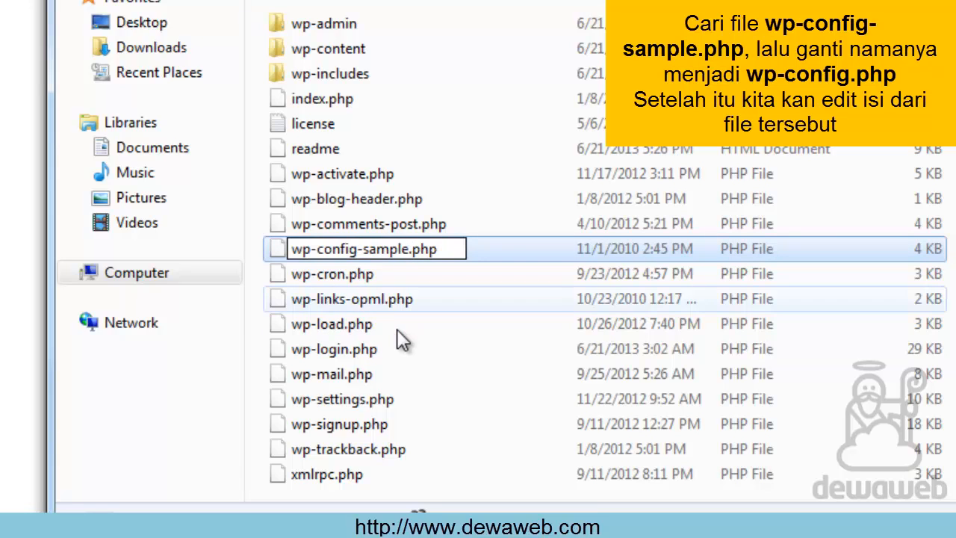
{"action": "key", "text": "BackSpace"}
{"action": "key", "text": "BackSpace"}
{"action": "key", "text": "BackSpace"}
{"action": "key", "text": "BackSpace"}
{"action": "key", "text": "BackSpace"}
{"action": "key", "text": "BackSpace"}
{"action": "key", "text": "BackSpace"}
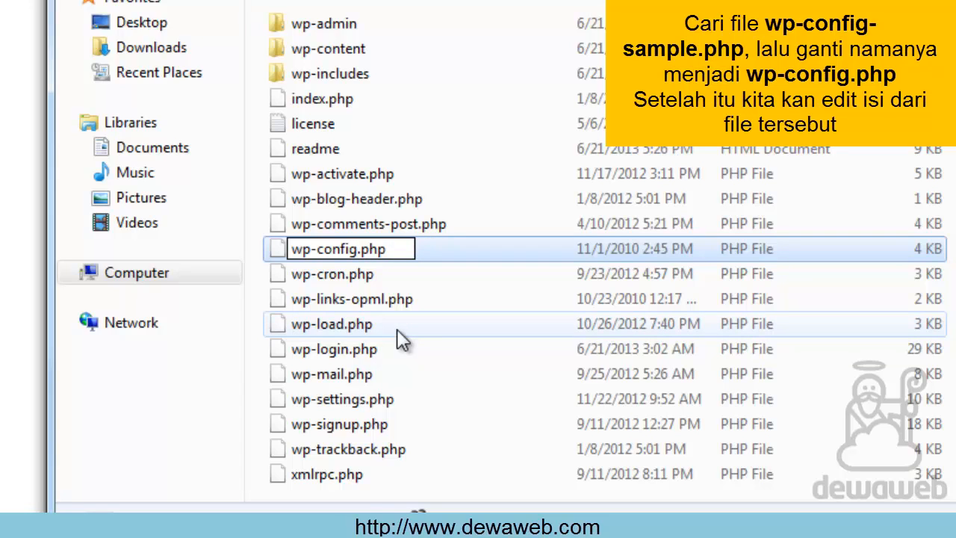
{"action": "key", "text": "Return"}
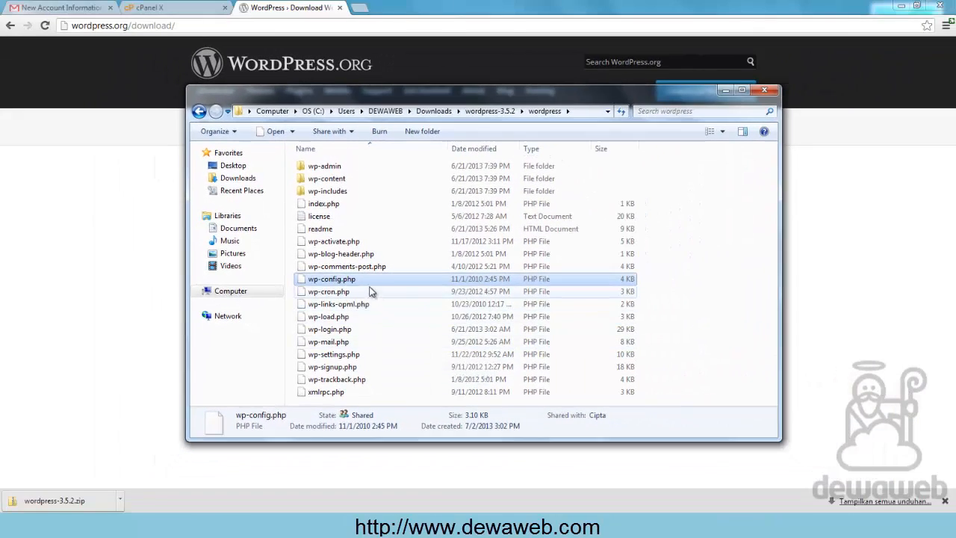
- Open wp-config.php in Notepad as the default program for this file type and maximize the editor window
{"action": "right_click", "coordinate": [356, 278]}
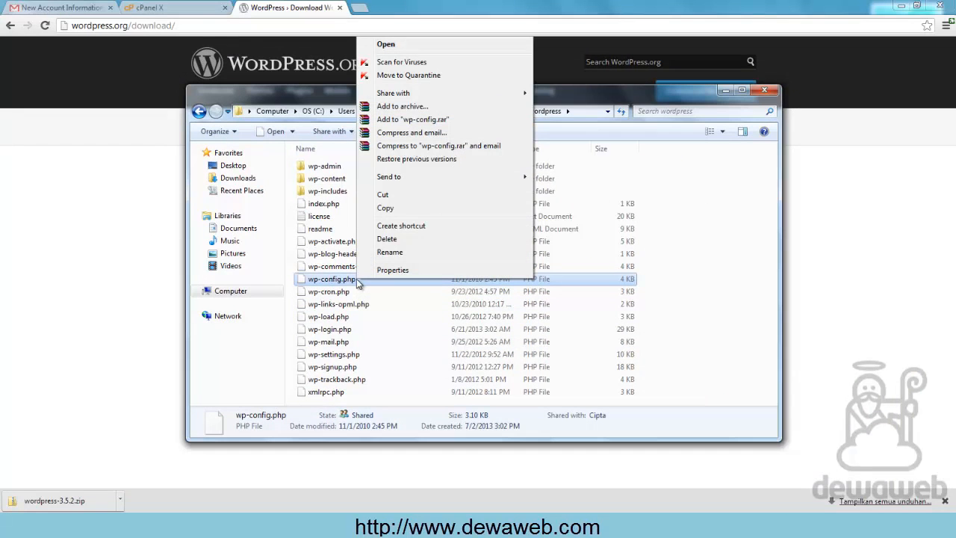
{"action": "left_click", "coordinate": [387, 45]}
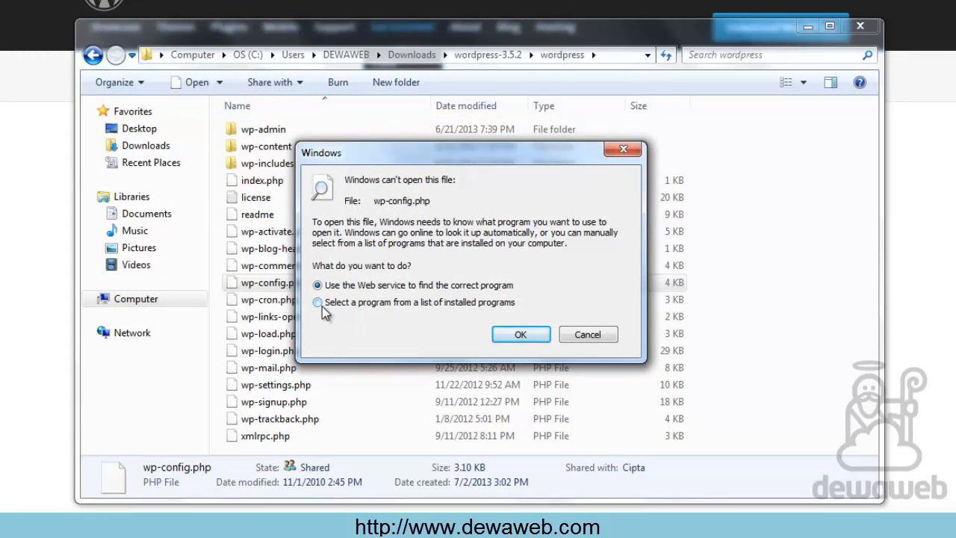
{"action": "left_click", "coordinate": [318, 304]}
{"action": "left_click", "coordinate": [512, 335]}
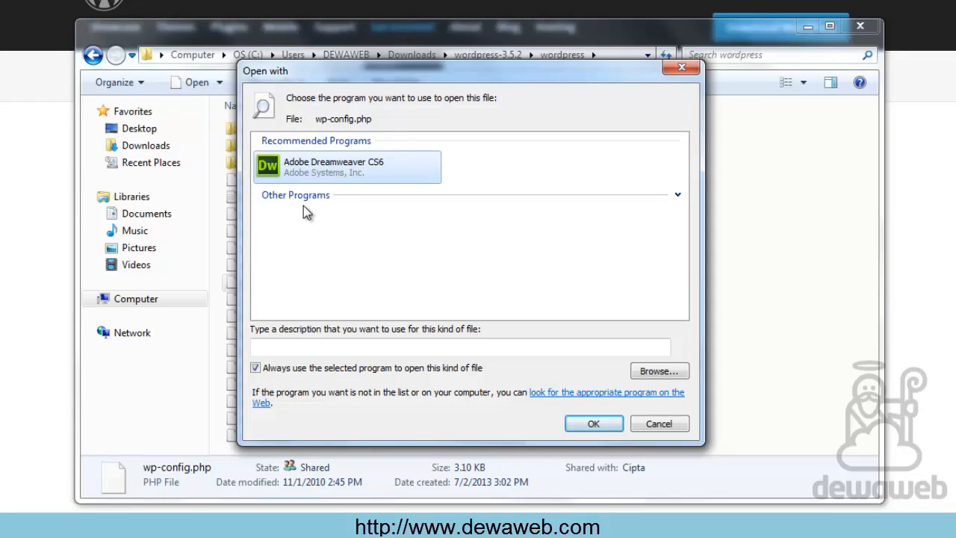
{"action": "left_click", "coordinate": [678, 195]}
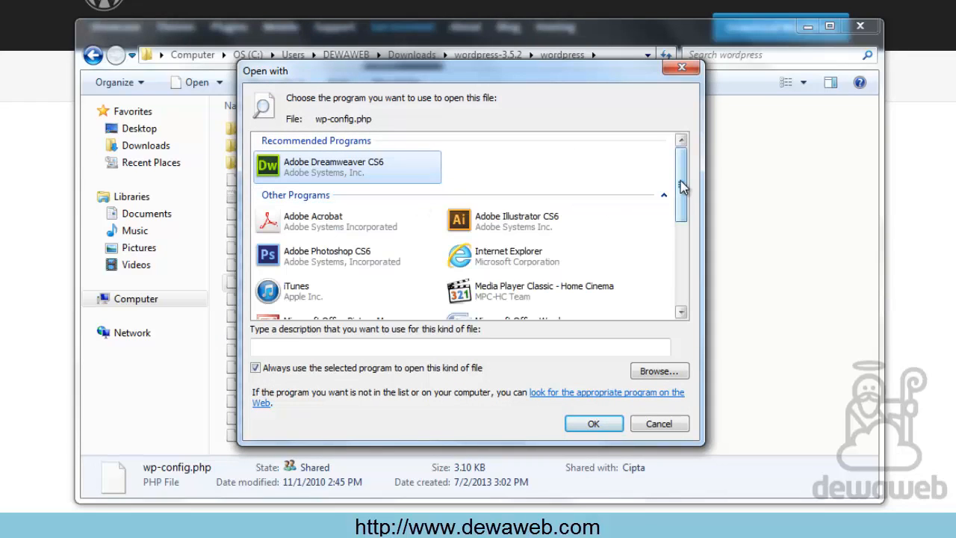
{"action": "left_click_drag", "start_coordinate": [681, 187], "coordinate": [681, 264]}
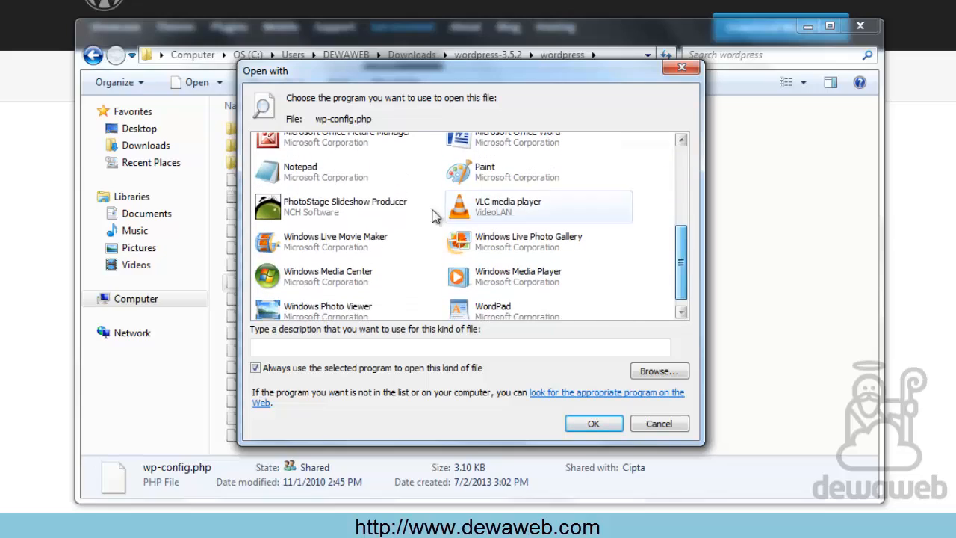
{"action": "left_click", "coordinate": [314, 179]}
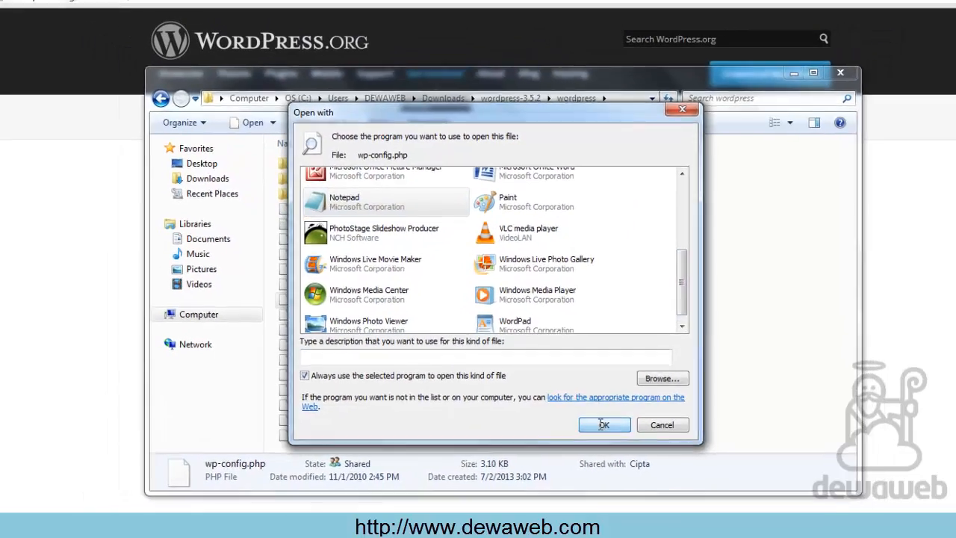
{"action": "left_click", "coordinate": [604, 424]}
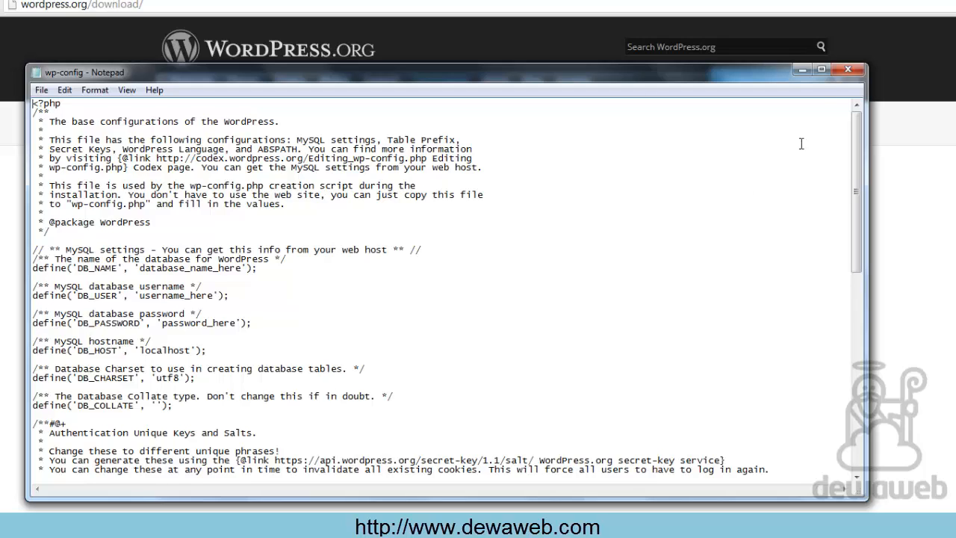
{"action": "left_click", "coordinate": [821, 69]}
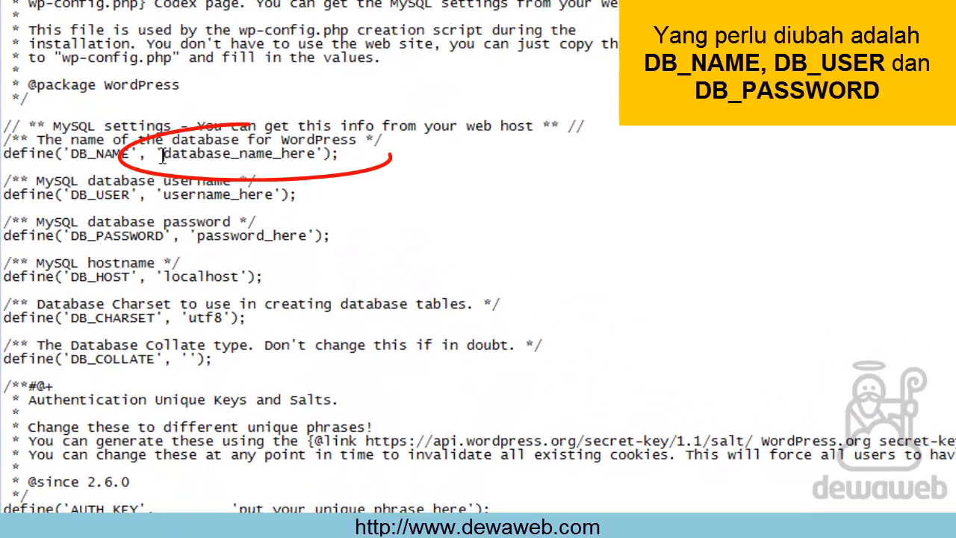
- Examine the placeholder values of DB_NAME, DB_USER and DB_PASSWORD in the MySQL settings of wp-config.php
{"action": "left_click_drag", "start_coordinate": [162, 155], "coordinate": [314, 154]}
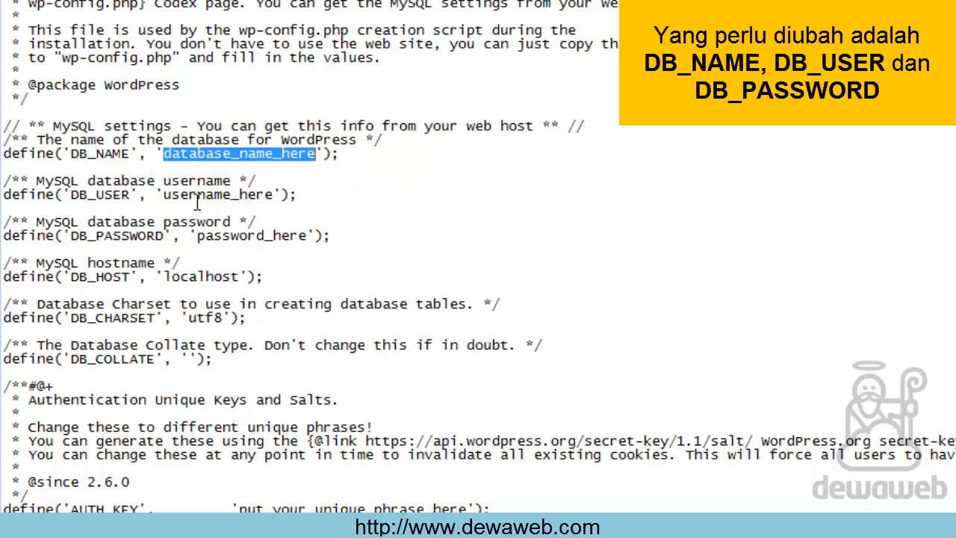
{"action": "left_click_drag", "start_coordinate": [163, 194], "coordinate": [276, 196]}
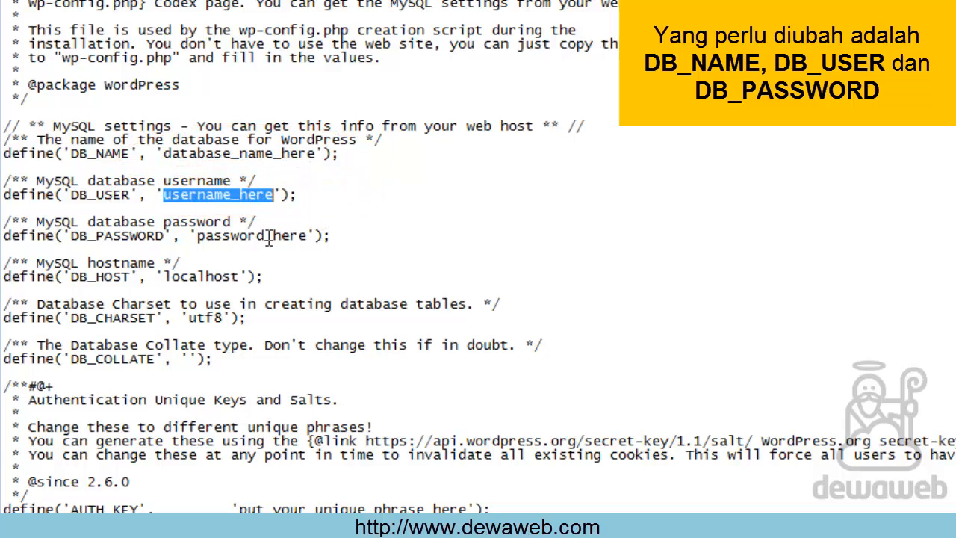
{"action": "left_click_drag", "start_coordinate": [198, 236], "coordinate": [308, 236]}
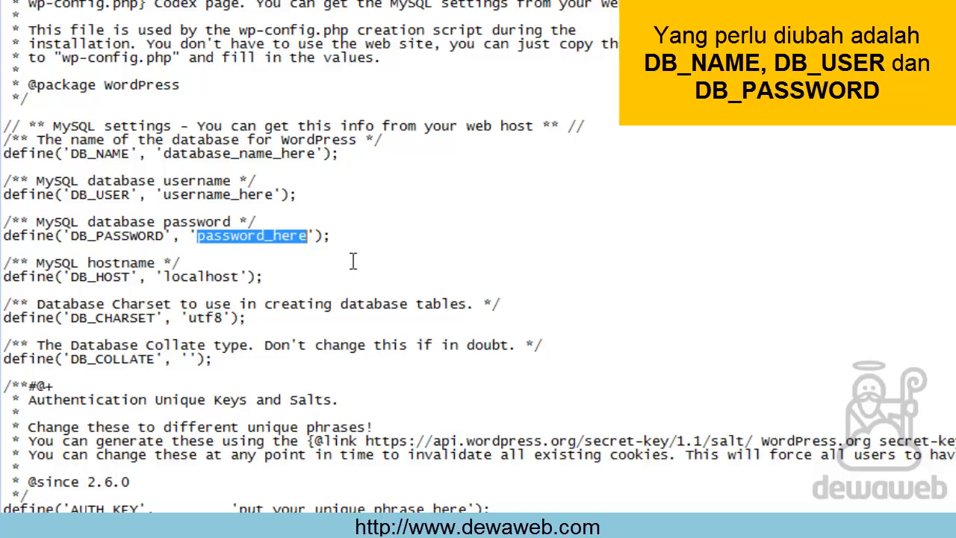
{"action": "left_click", "coordinate": [589, 310]}
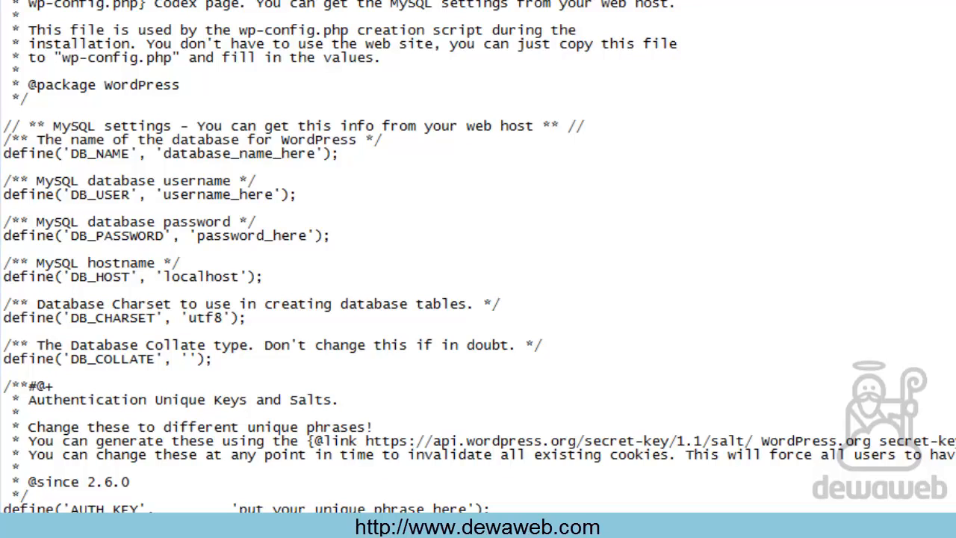
- Copy the database name from the saved notes and set DB_NAME in wp-config.php to dewiweb_contoh, keeping the quotation marks
{"action": "left_click", "coordinate": [624, 525]}
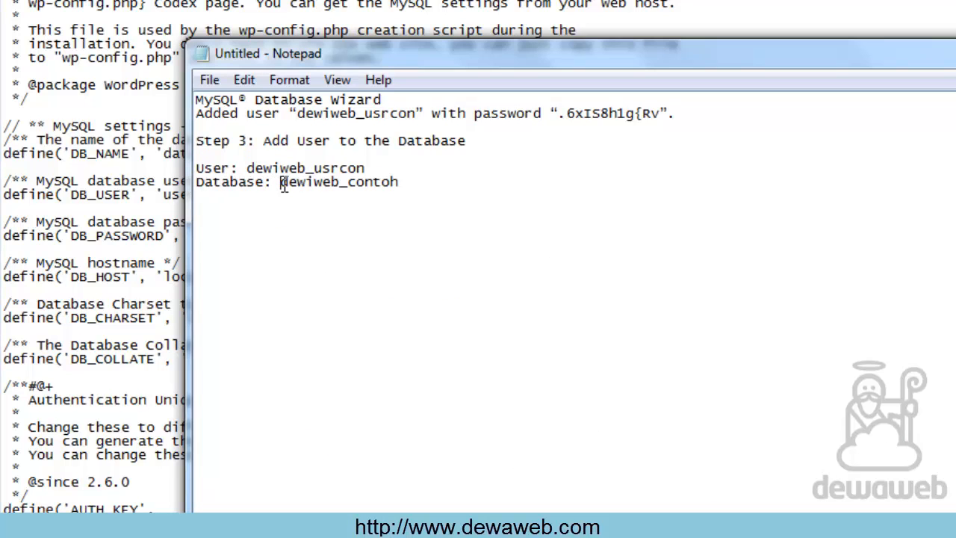
{"action": "left_click_drag", "start_coordinate": [282, 186], "coordinate": [412, 184]}
{"action": "key", "text": "ctrl+c"}
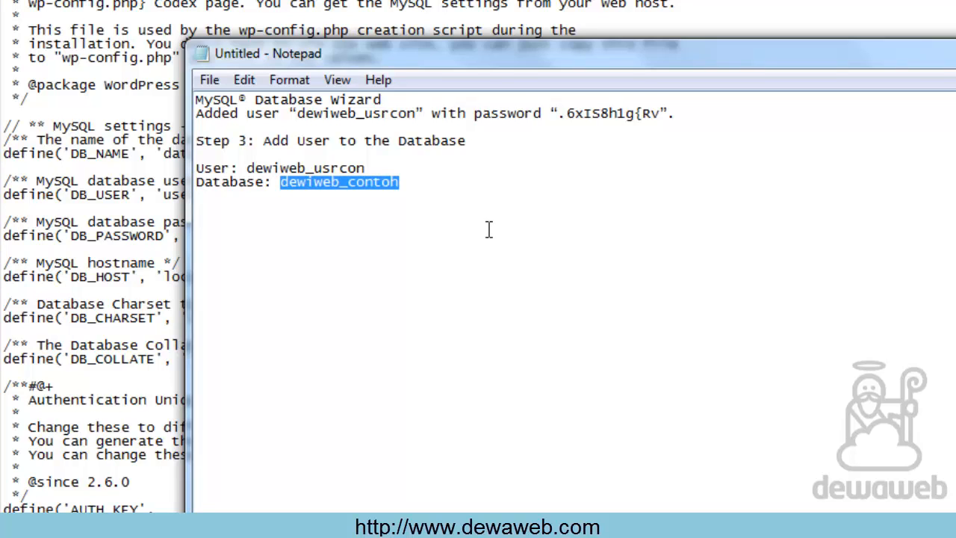
{"action": "left_click", "coordinate": [114, 215]}
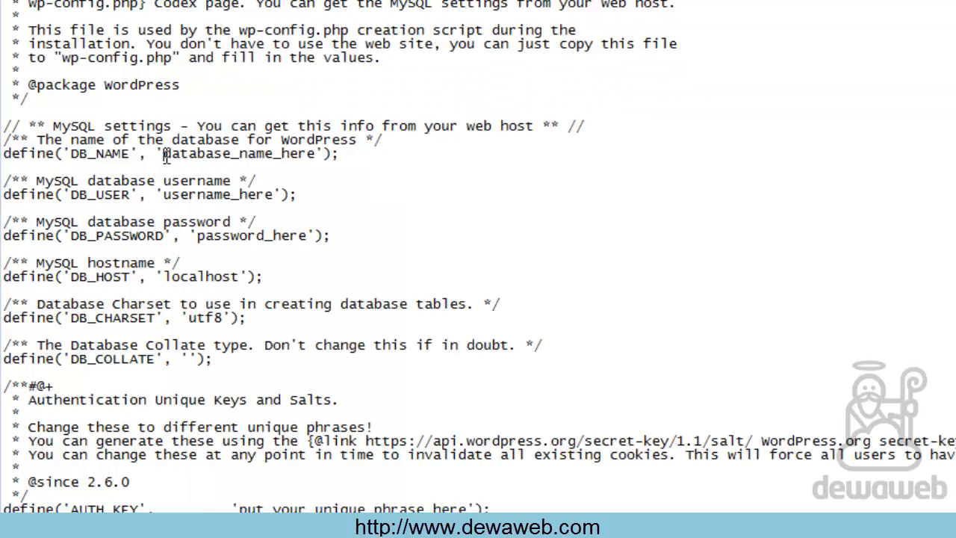
{"action": "left_click_drag", "start_coordinate": [165, 155], "coordinate": [316, 149]}
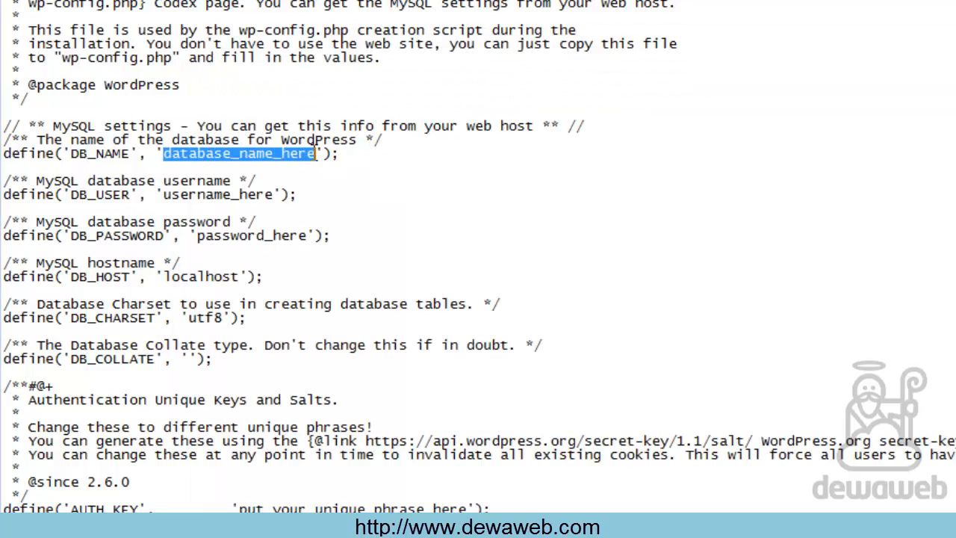
{"action": "key", "text": "ctrl+v"}
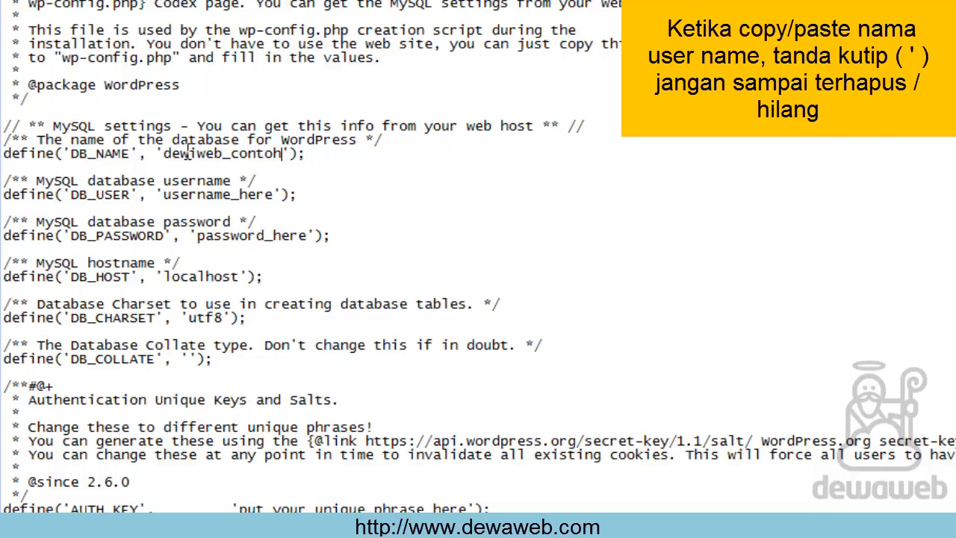
{"action": "left_click", "coordinate": [281, 153]}
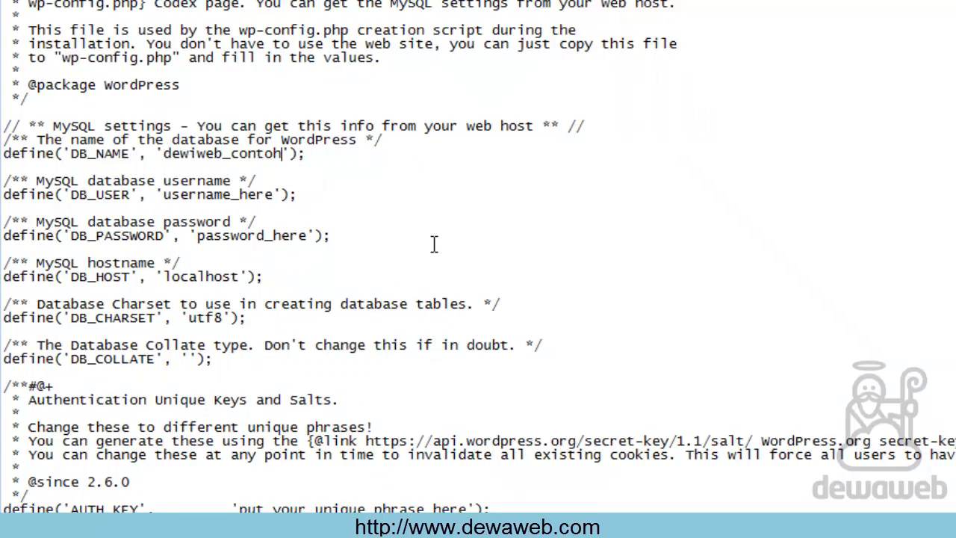
- Copy the database user from the saved notes and set DB_USER in wp-config.php to dewiweb_usrcon
{"action": "key", "text": "alt+Tab"}
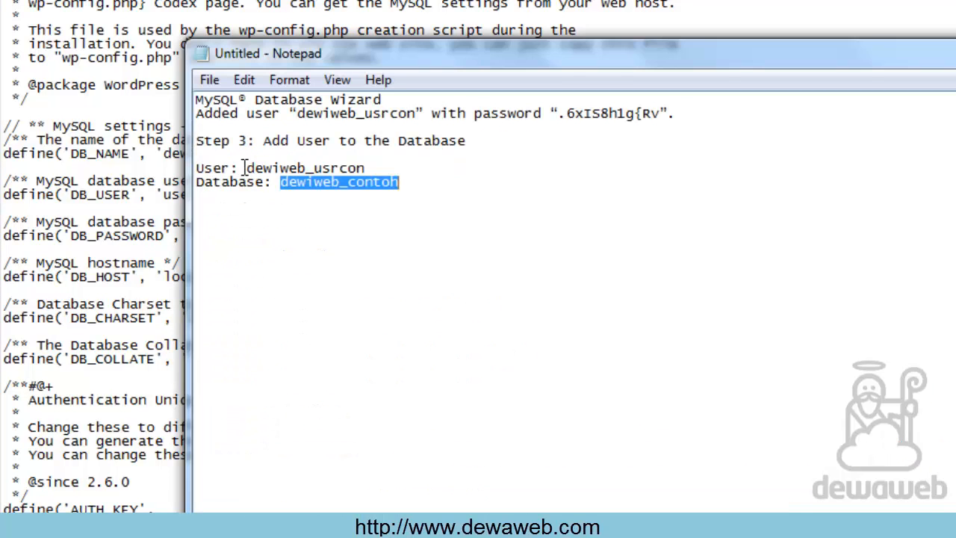
{"action": "left_click_drag", "start_coordinate": [246, 168], "coordinate": [379, 168]}
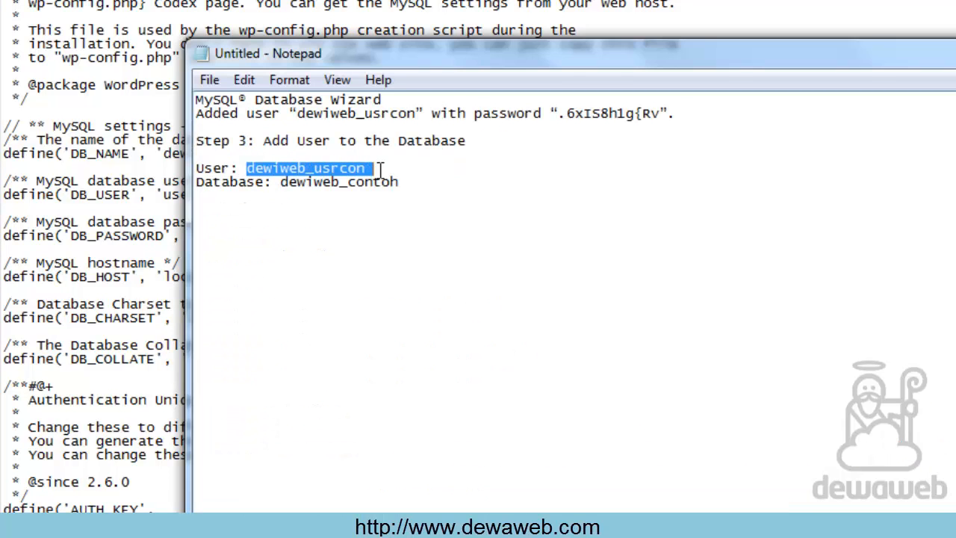
{"action": "left_click", "coordinate": [435, 167]}
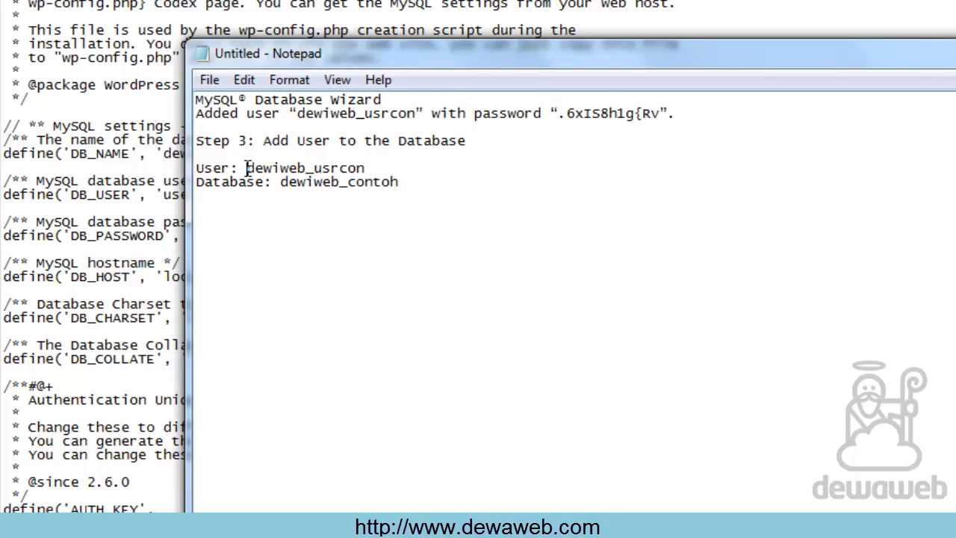
{"action": "left_click_drag", "start_coordinate": [247, 167], "coordinate": [371, 167]}
{"action": "key", "text": "ctrl+c"}
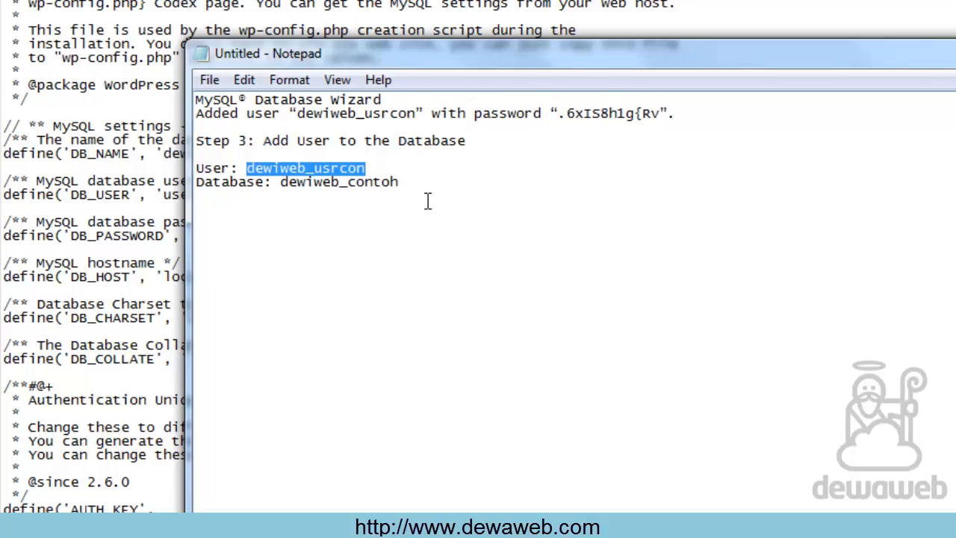
{"action": "left_click", "coordinate": [88, 221]}
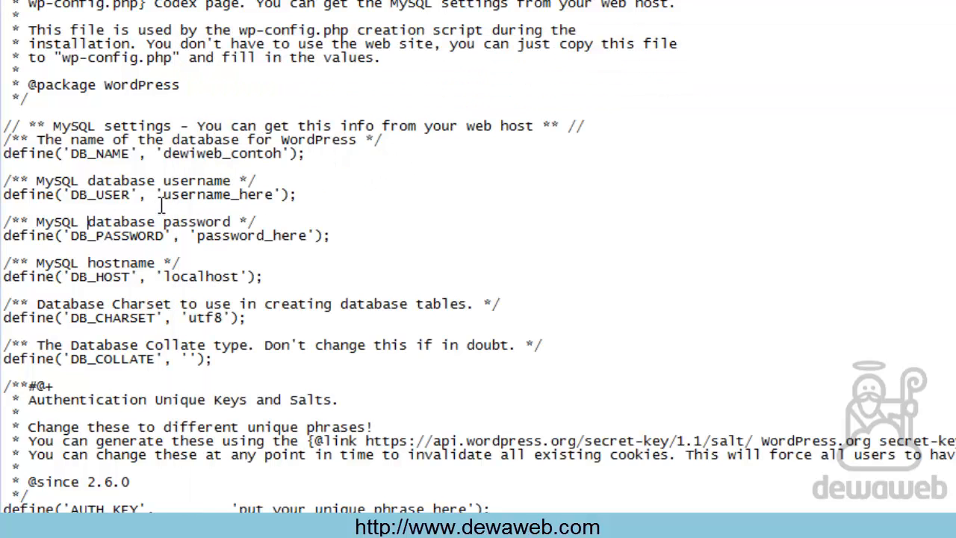
{"action": "left_click_drag", "start_coordinate": [163, 195], "coordinate": [274, 196]}
{"action": "key", "text": "ctrl+v"}
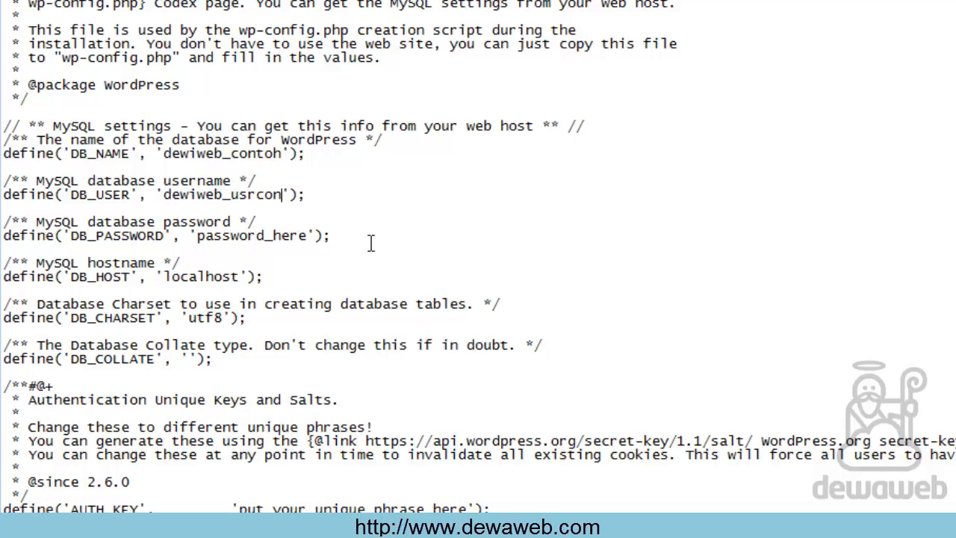
- Copy the database user's password from the saved notes and paste it as the DB_PASSWORD value in wp-config.php
{"action": "key", "text": "alt+Tab"}
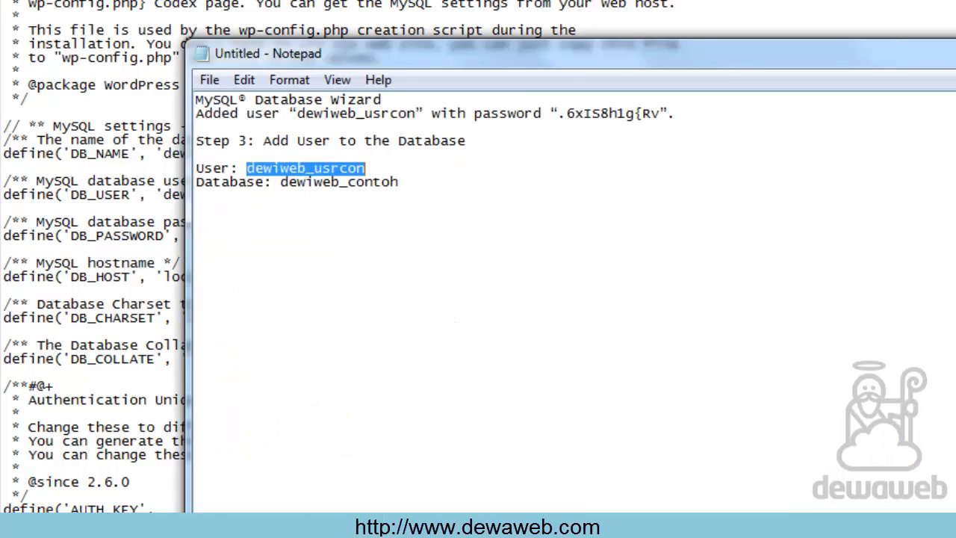
{"action": "left_click", "coordinate": [559, 114]}
{"action": "left_click_drag", "start_coordinate": [559, 114], "coordinate": [655, 114]}
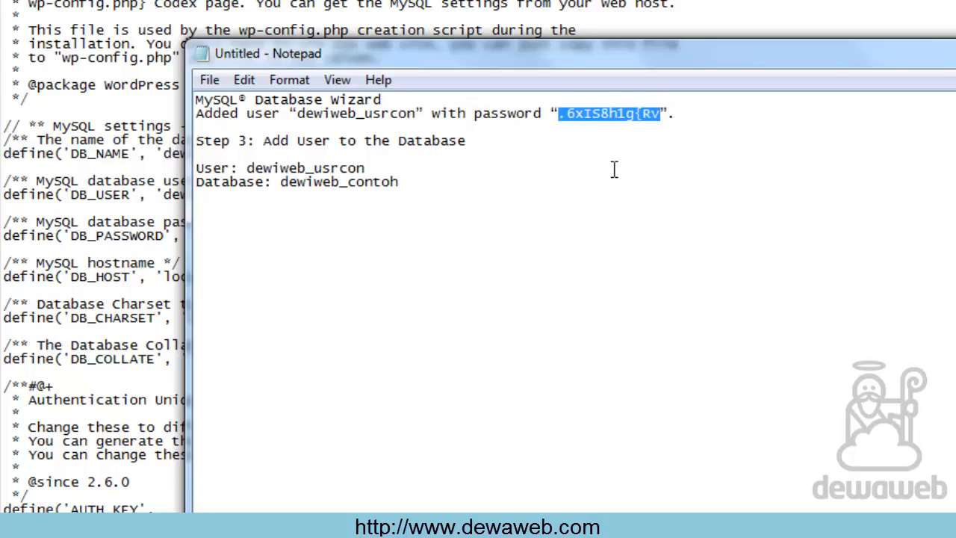
{"action": "left_click", "coordinate": [114, 317]}
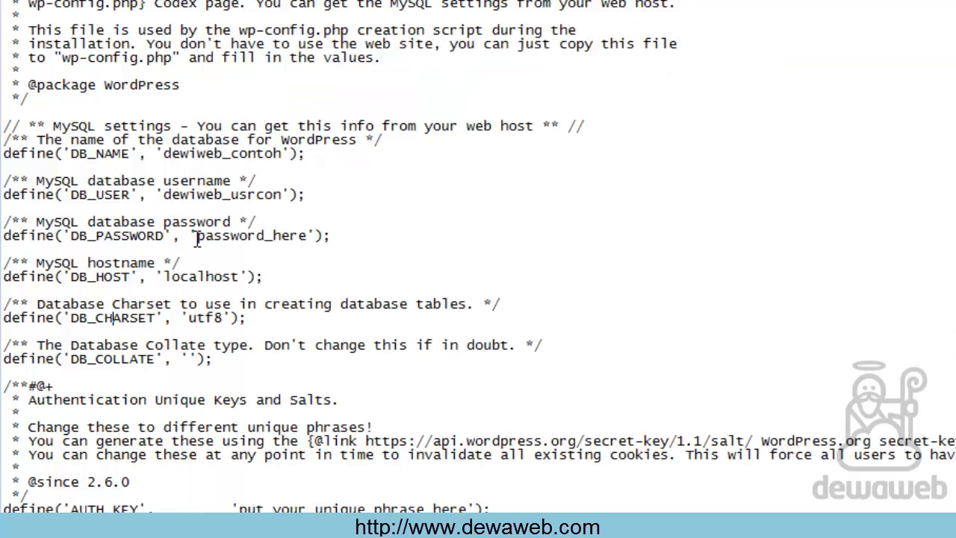
{"action": "left_click_drag", "start_coordinate": [197, 236], "coordinate": [307, 236]}
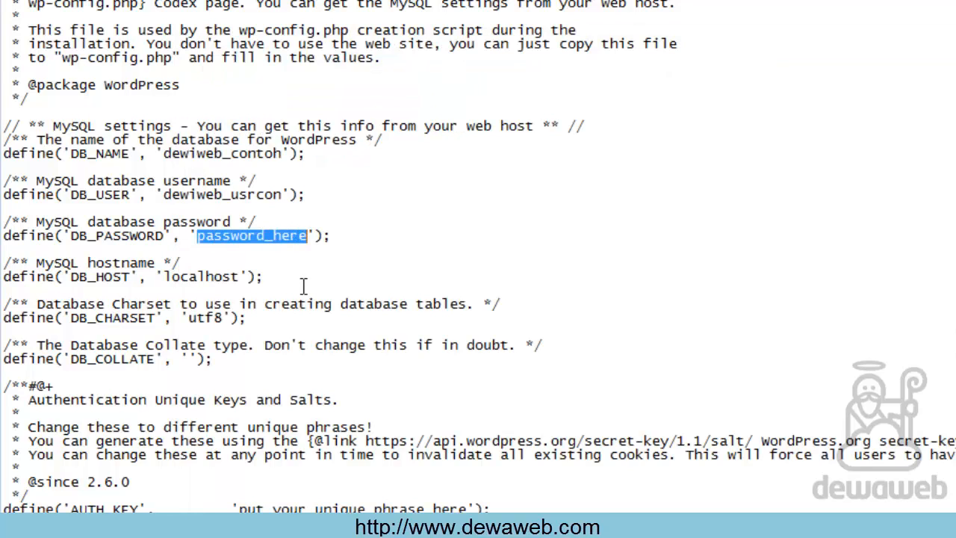
{"action": "key", "text": "ctrl+v"}
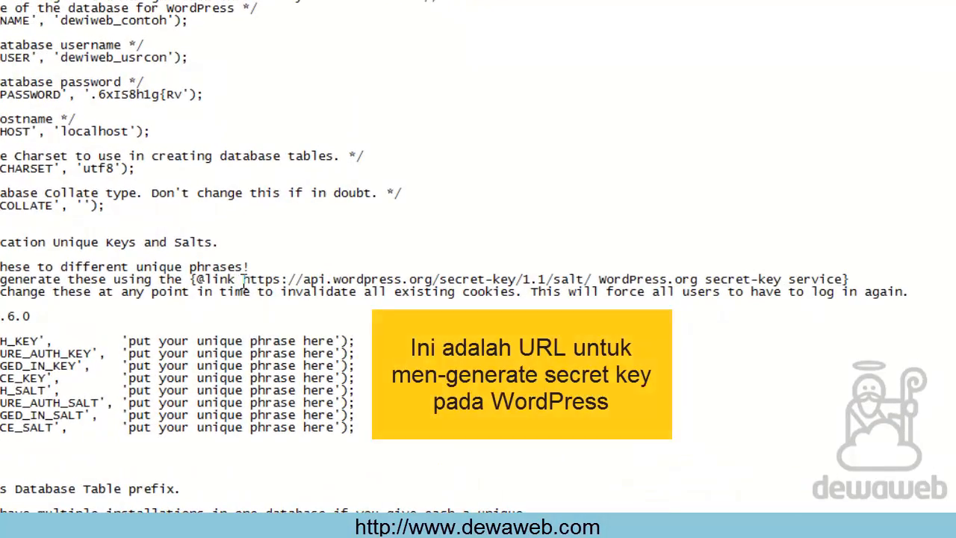
{"action": "left_click_drag", "start_coordinate": [242, 281], "coordinate": [592, 278]}
{"action": "key", "text": "ctrl+c"}
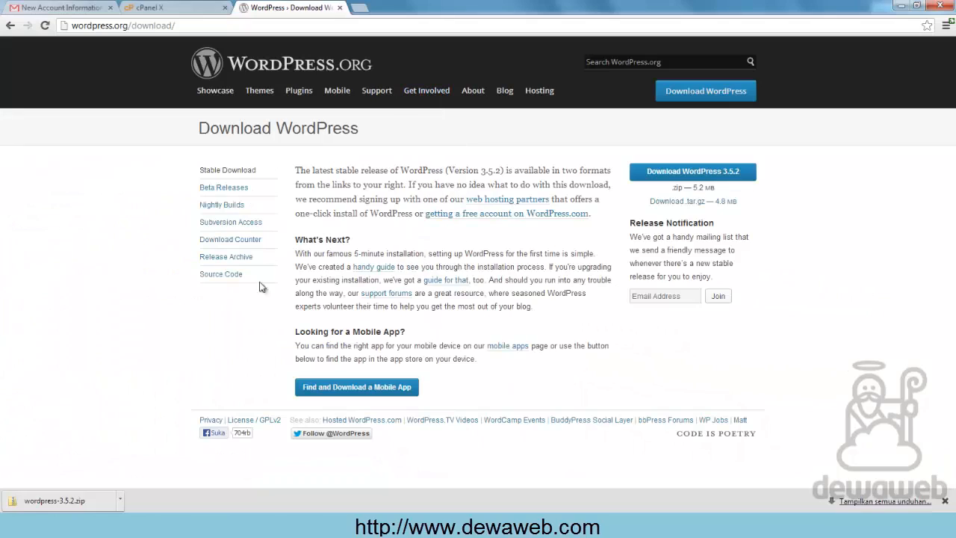
{"action": "left_click", "coordinate": [366, 13]}
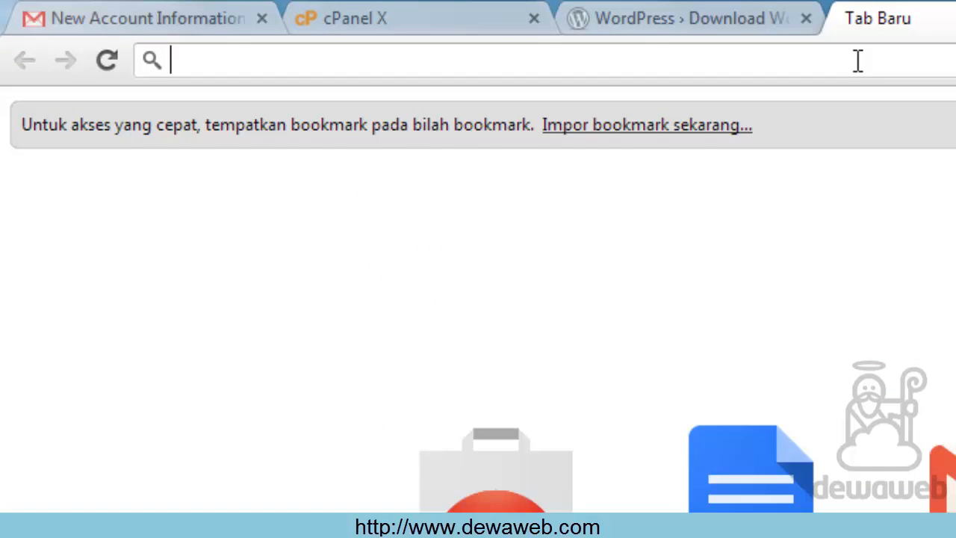
{"action": "key", "text": "ctrl+v"}
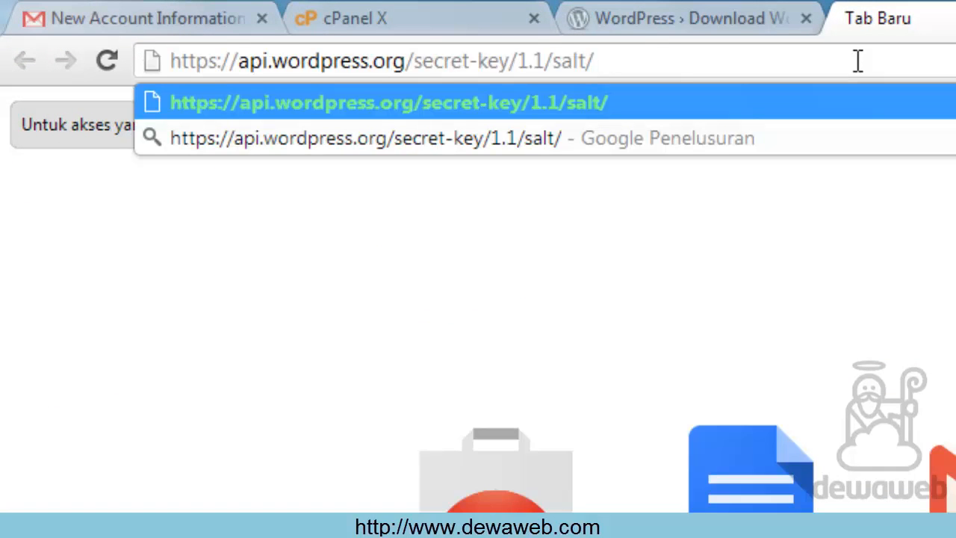
{"action": "key", "text": "Return"}
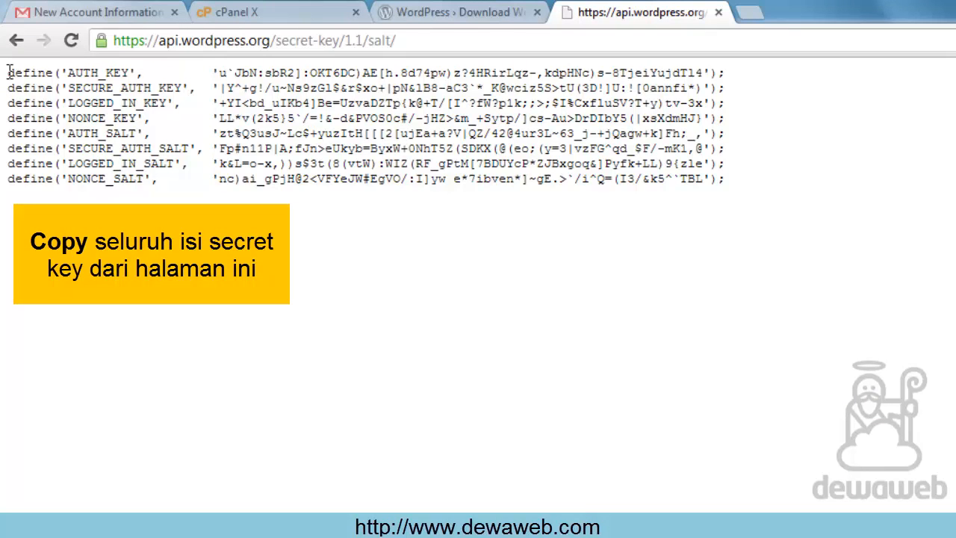
- Copy all eight generated secret-key lines from the web page and paste them over the placeholder key and salt lines in wp-config.php
{"action": "left_click_drag", "start_coordinate": [7, 75], "coordinate": [744, 183]}
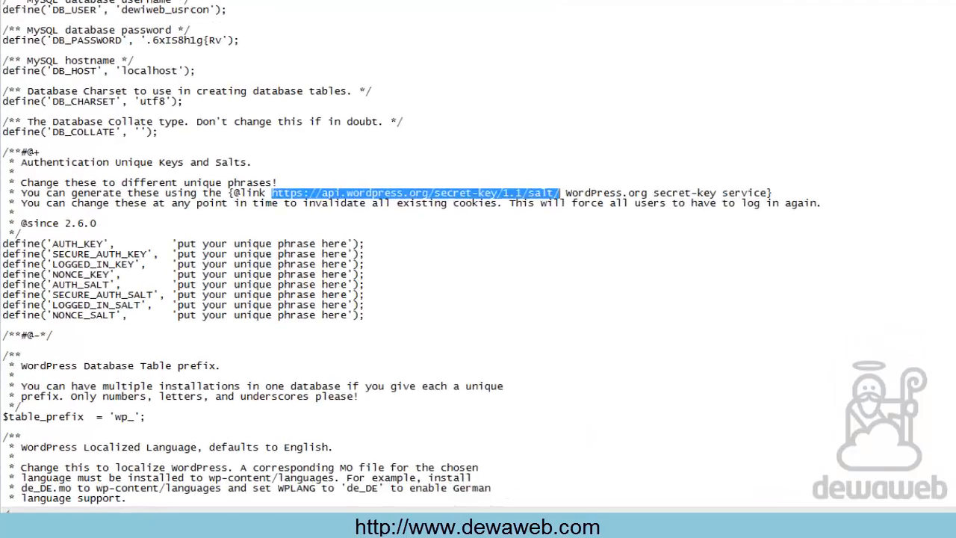
{"action": "left_click", "coordinate": [414, 305]}
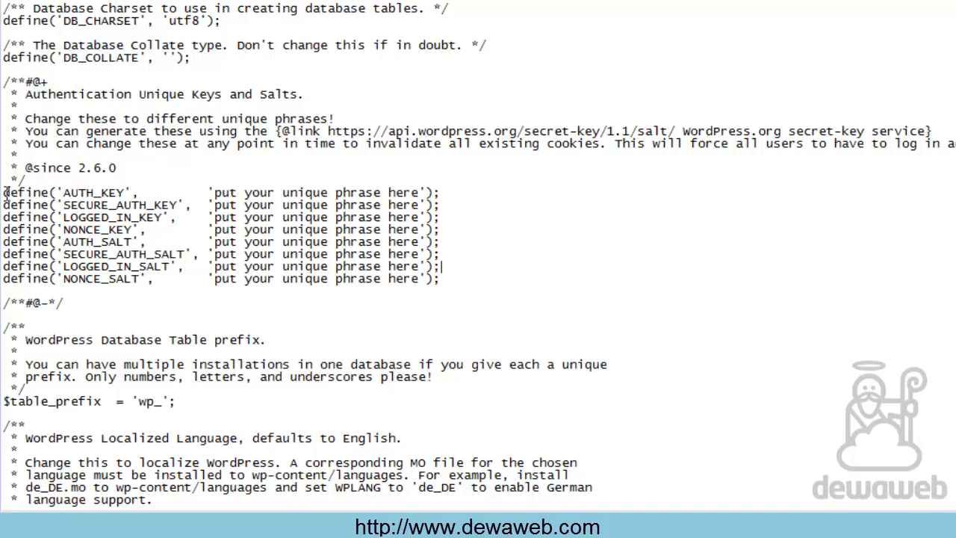
{"action": "left_click_drag", "start_coordinate": [3, 193], "coordinate": [471, 278]}
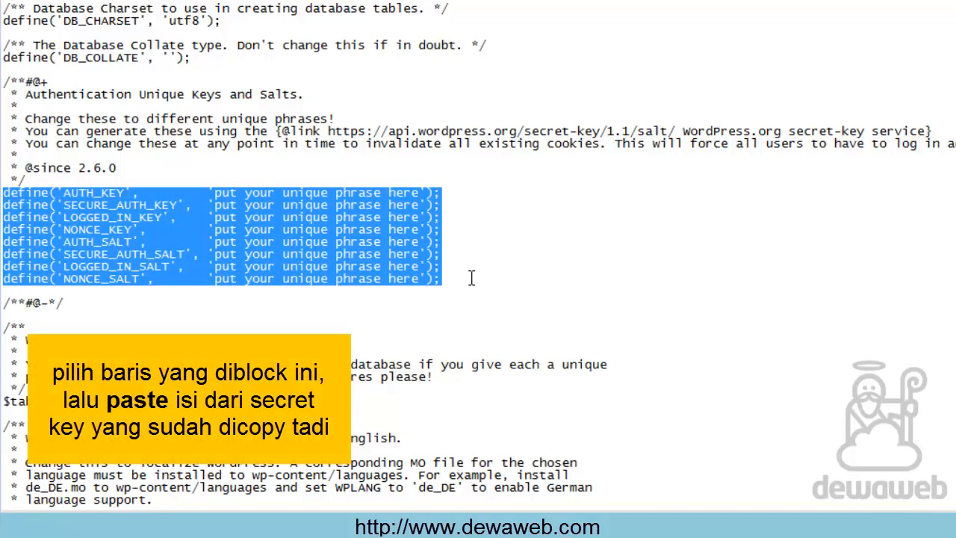
{"action": "key", "text": "ctrl+v"}
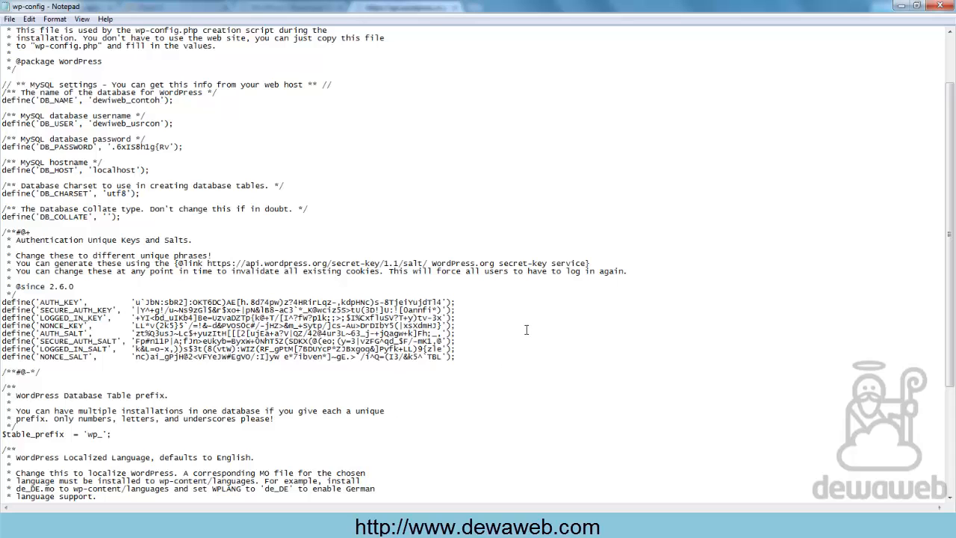
- Check the $table_prefix setting in wp-config.php, then save the file and close it
{"action": "scroll", "coordinate": [525, 329], "scroll_direction": "down", "scroll_amount": 1}
{"action": "scroll", "coordinate": [525, 329], "scroll_direction": "down", "scroll_amount": 6}
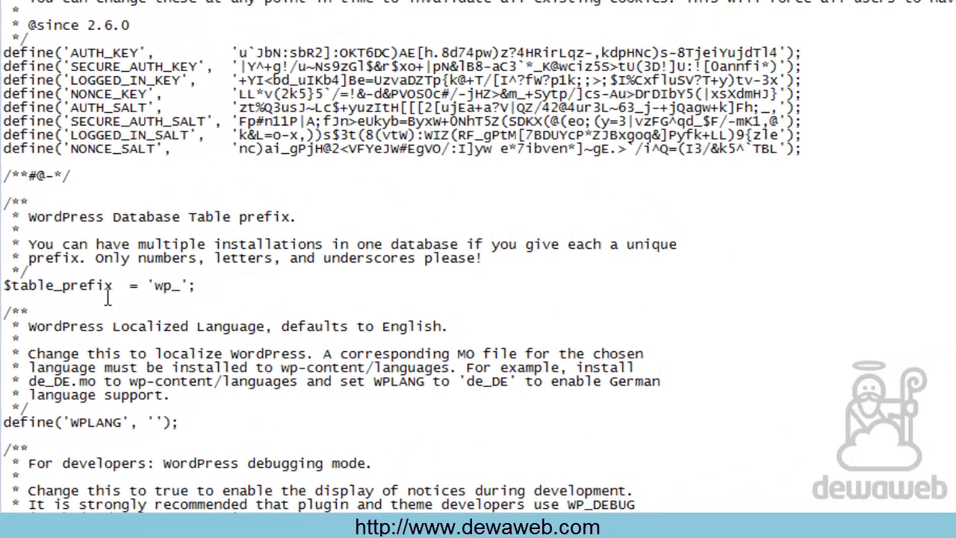
{"action": "left_click", "coordinate": [172, 288]}
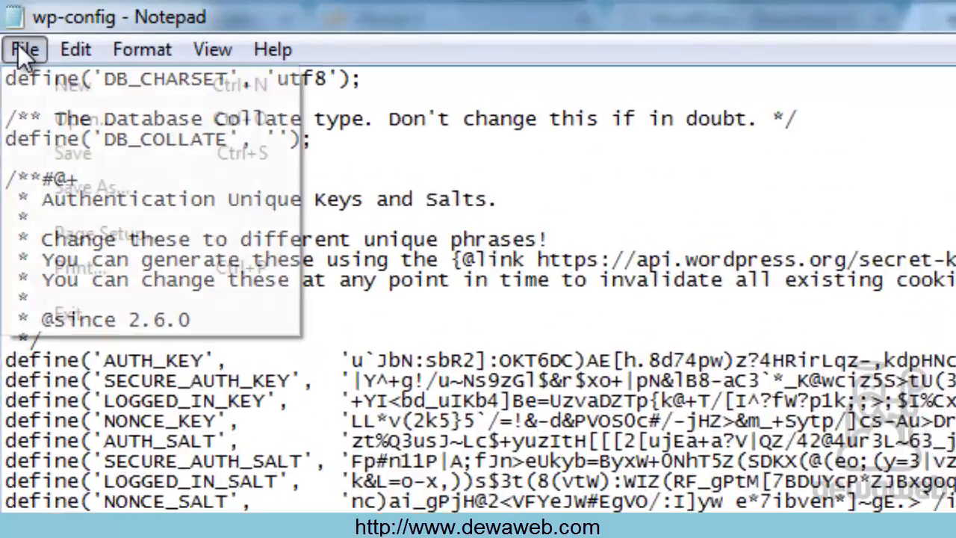
{"action": "left_click", "coordinate": [9, 20]}
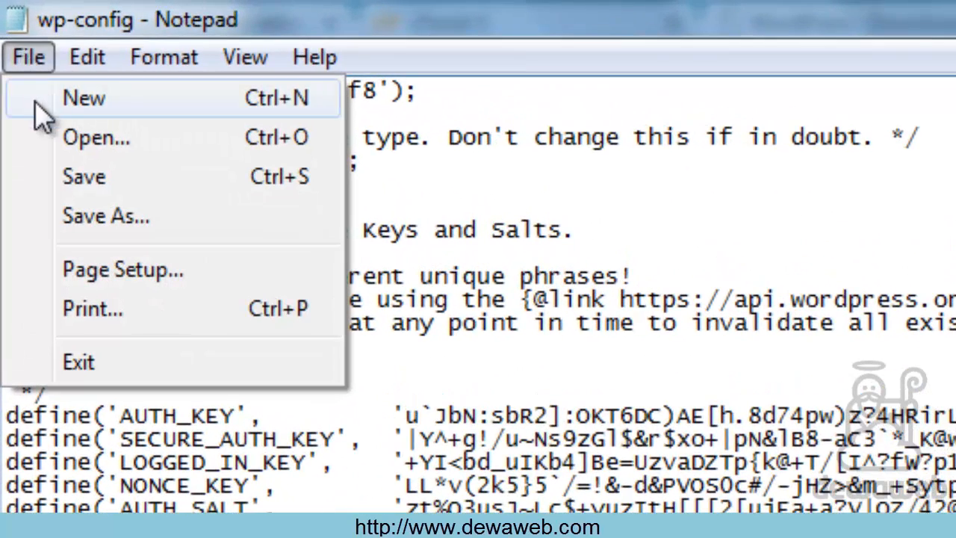
{"action": "left_click", "coordinate": [135, 185]}
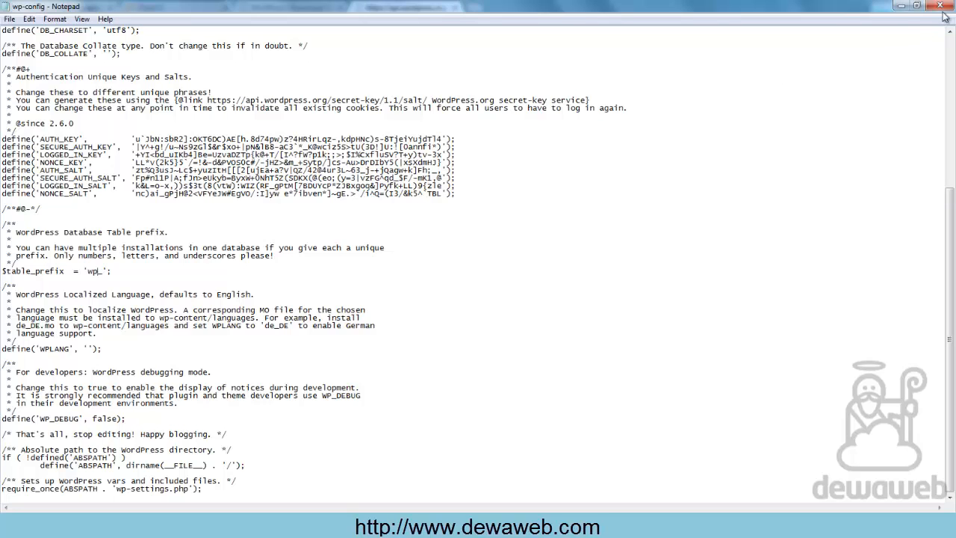
{"action": "left_click", "coordinate": [943, 7]}
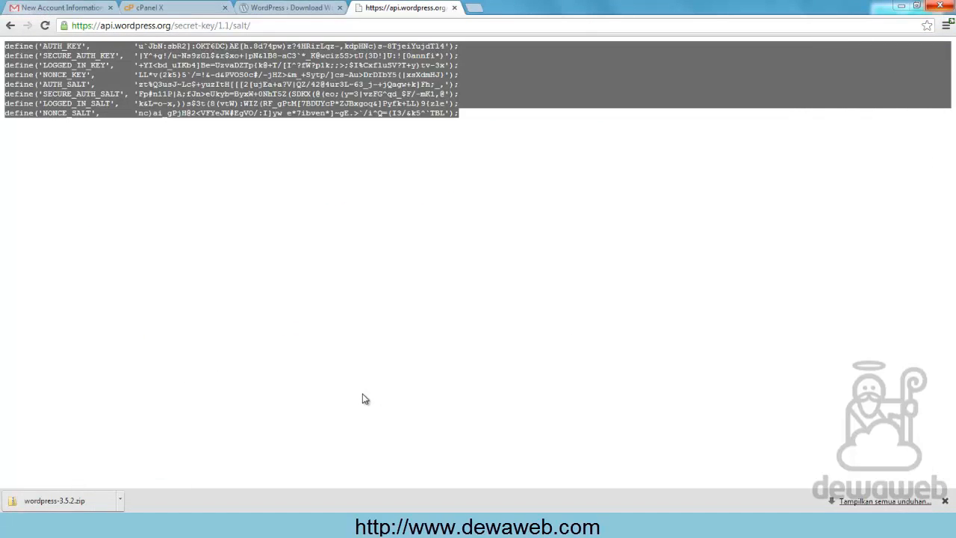
- Minimize the browser and the two windows behind it to reveal the desktop
{"action": "left_click", "coordinate": [332, 379]}
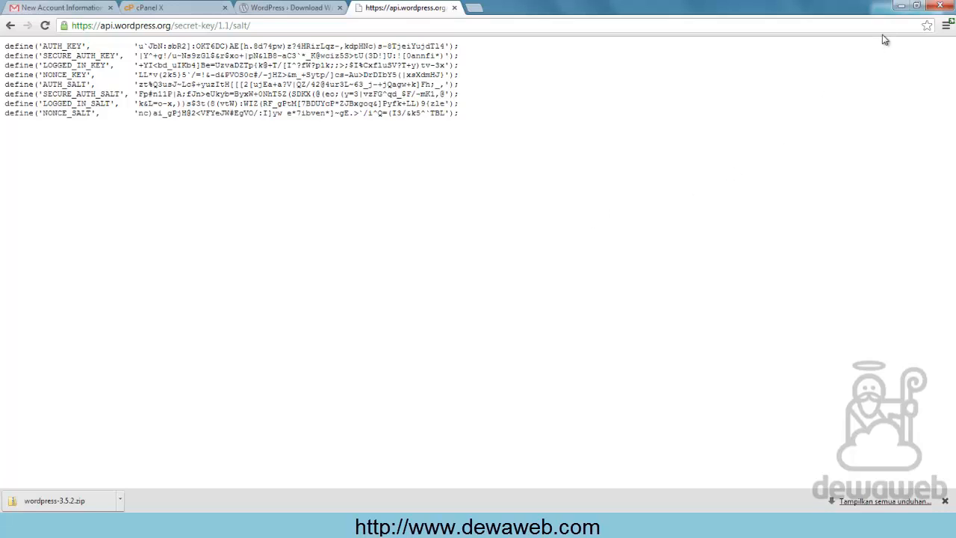
{"action": "left_click", "coordinate": [900, 5]}
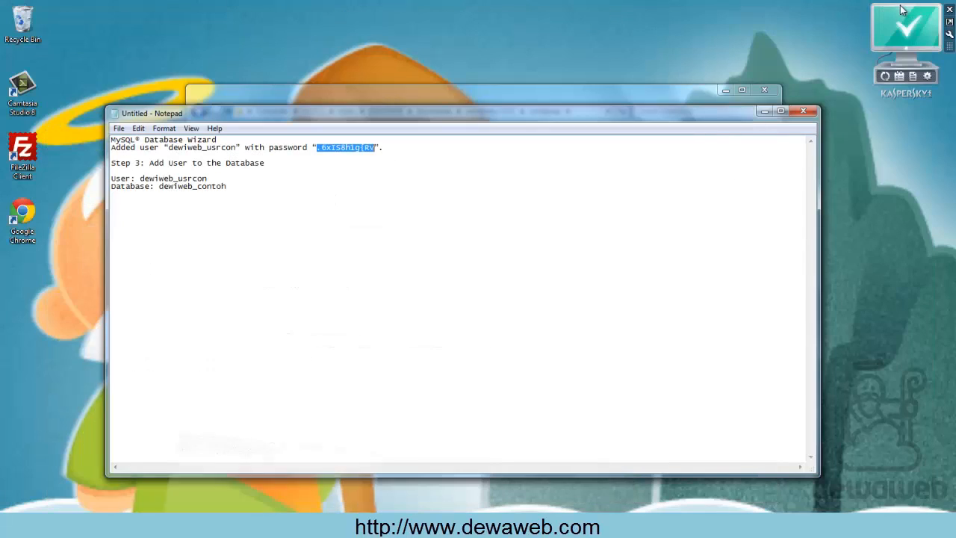
{"action": "left_click", "coordinate": [765, 112]}
{"action": "left_click", "coordinate": [725, 90]}
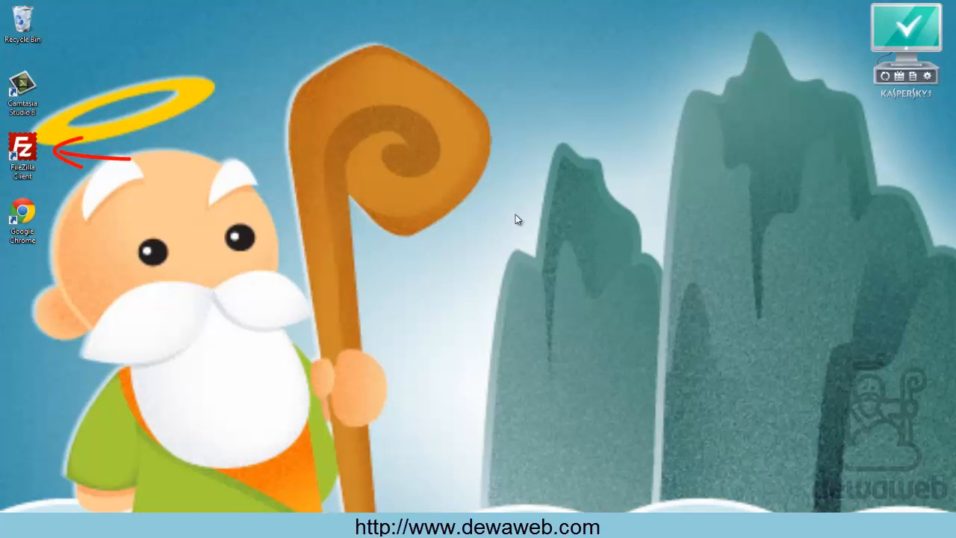
- Switch to FileZilla, dismiss its welcome message and maximize its window
{"action": "double_click", "coordinate": [25, 148]}
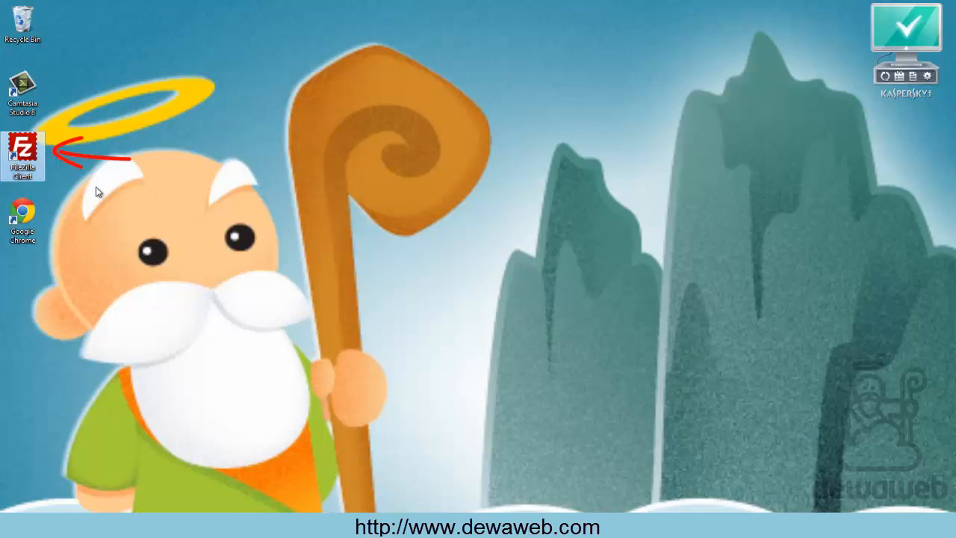
{"action": "double_click", "coordinate": [30, 153]}
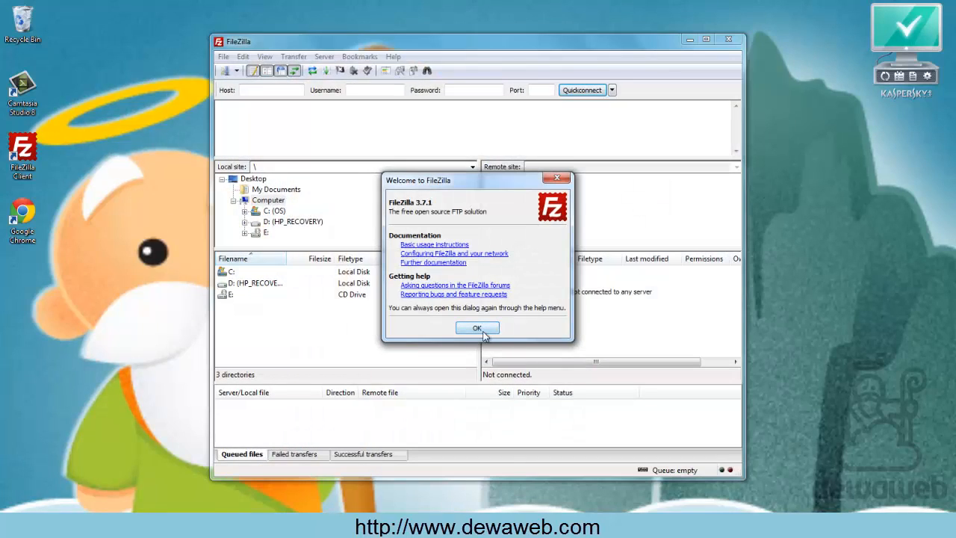
{"action": "left_click", "coordinate": [477, 328]}
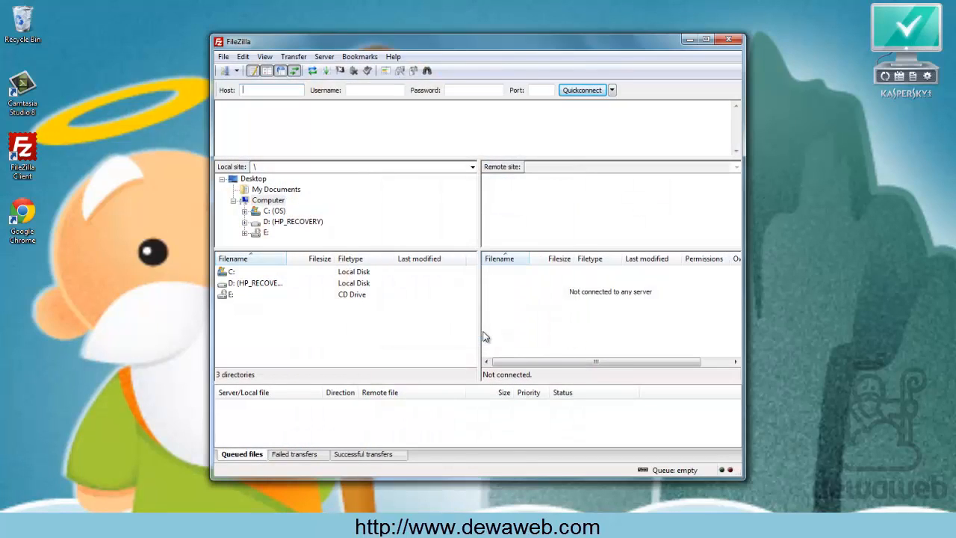
{"action": "left_click", "coordinate": [706, 40]}
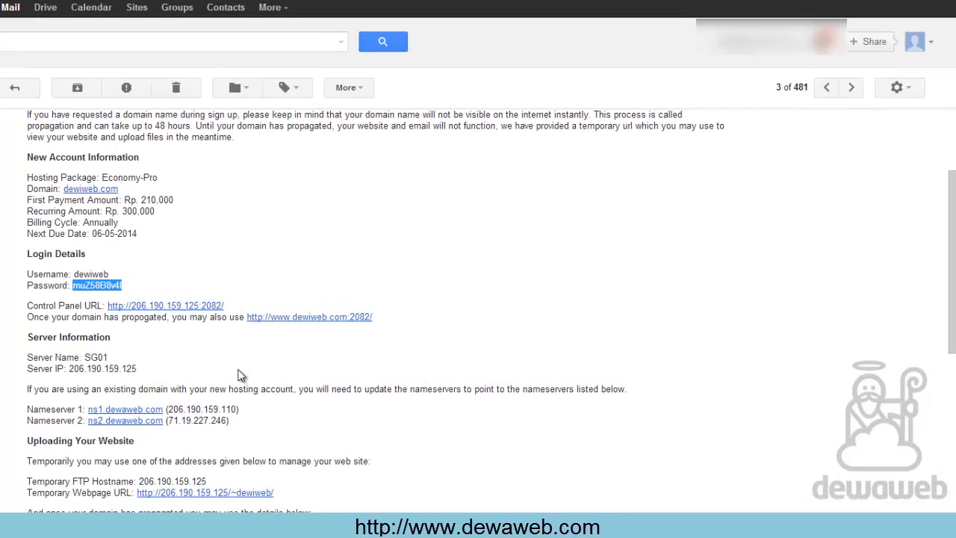
- Copy the FTP hostname dewiweb.com from the hosting account e-mail and paste it as the FileZilla host
{"action": "left_click", "coordinate": [280, 377]}
{"action": "scroll", "coordinate": [280, 377], "scroll_direction": "down", "scroll_amount": 4}
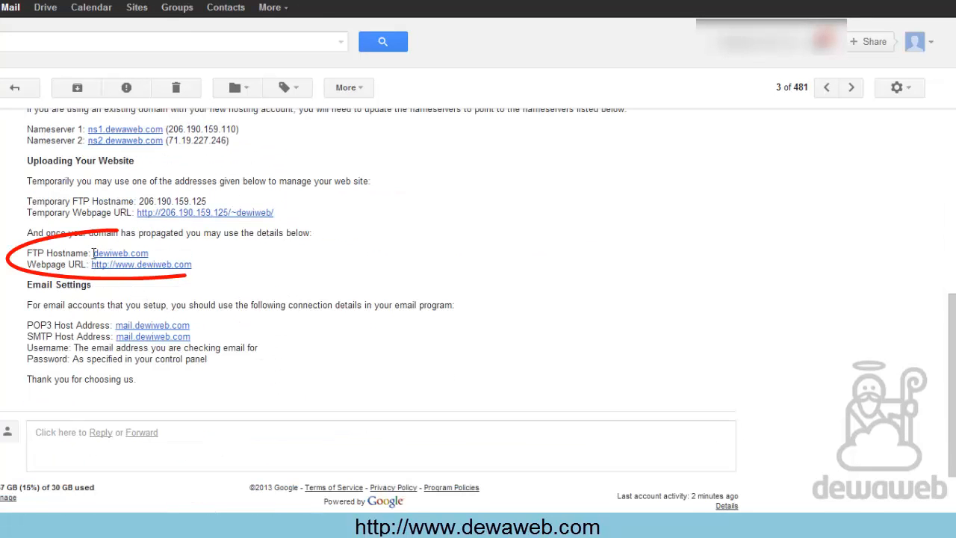
{"action": "left_click_drag", "start_coordinate": [92, 253], "coordinate": [176, 254]}
{"action": "key", "text": "ctrl+c"}
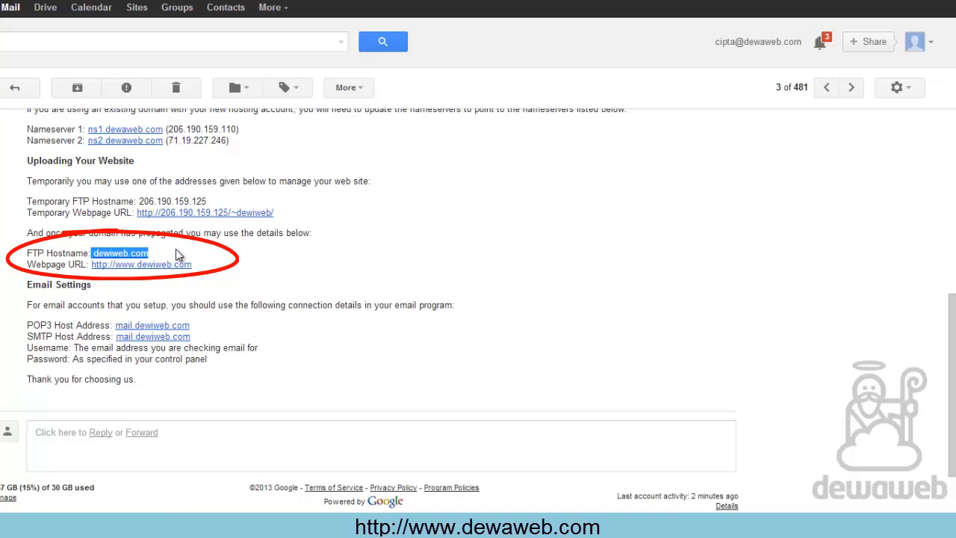
{"action": "left_click", "coordinate": [179, 256]}
{"action": "left_click_drag", "start_coordinate": [94, 254], "coordinate": [157, 252]}
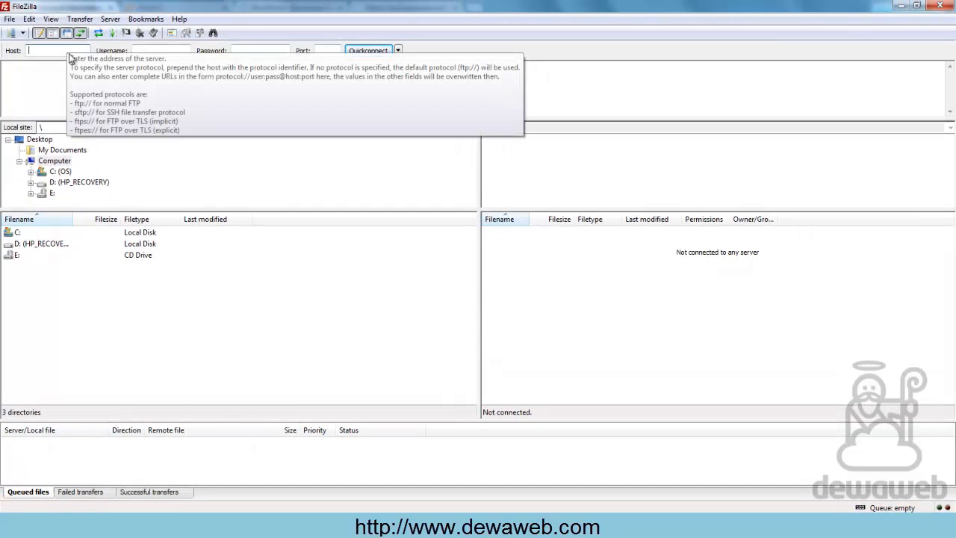
{"action": "key", "text": "ctrl+v"}
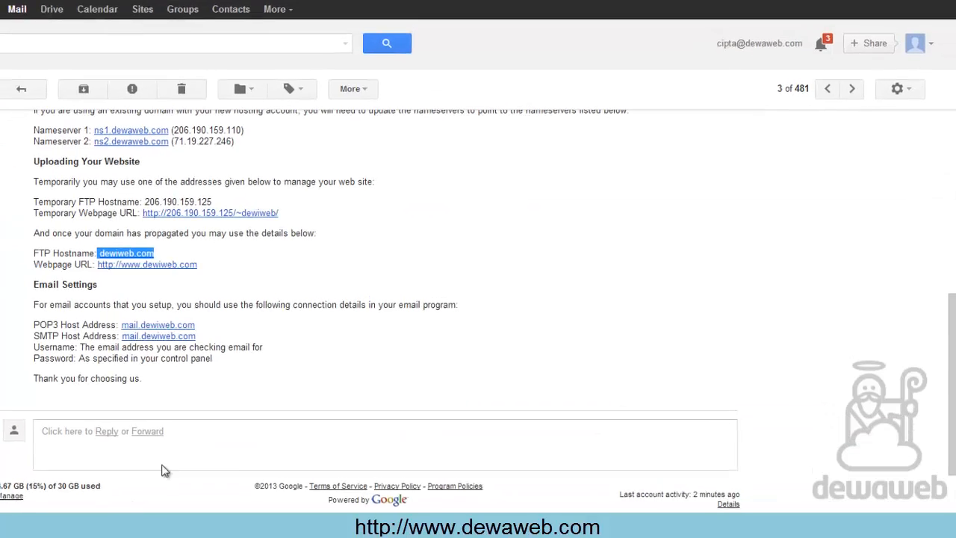
- Copy the login username from the hosting account e-mail and set the FileZilla username to dewiweb
{"action": "scroll", "coordinate": [170, 356], "scroll_direction": "up", "scroll_amount": 5}
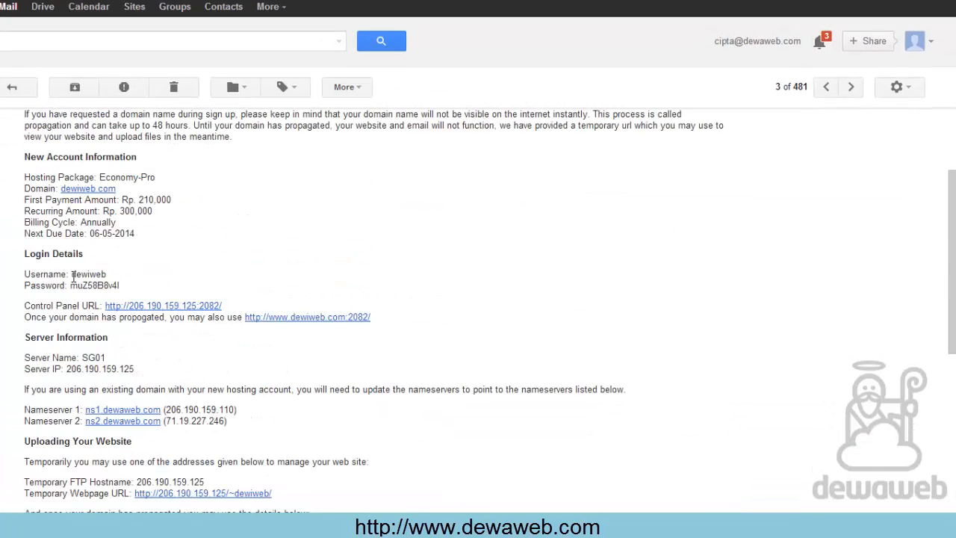
{"action": "left_click_drag", "start_coordinate": [71, 274], "coordinate": [112, 275]}
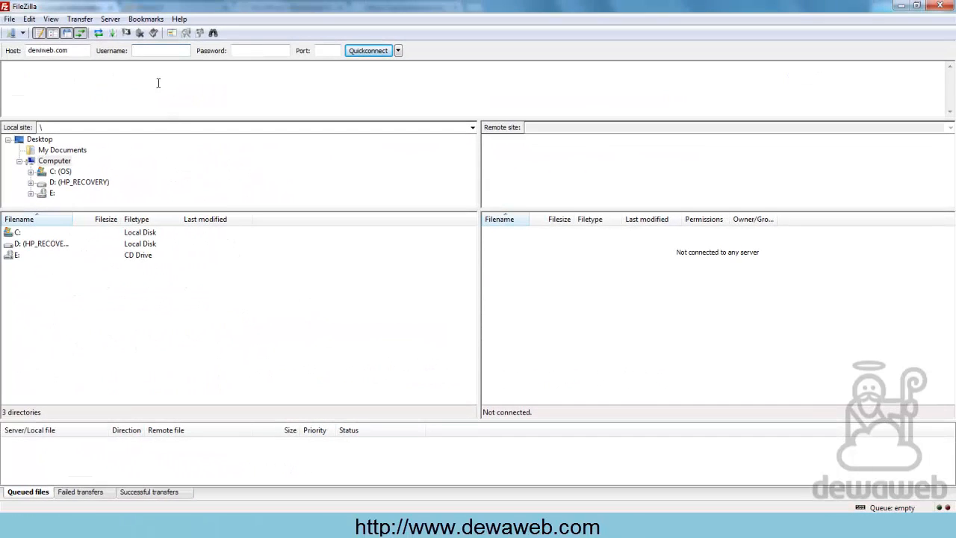
{"action": "type", "text": "dewiweb"}
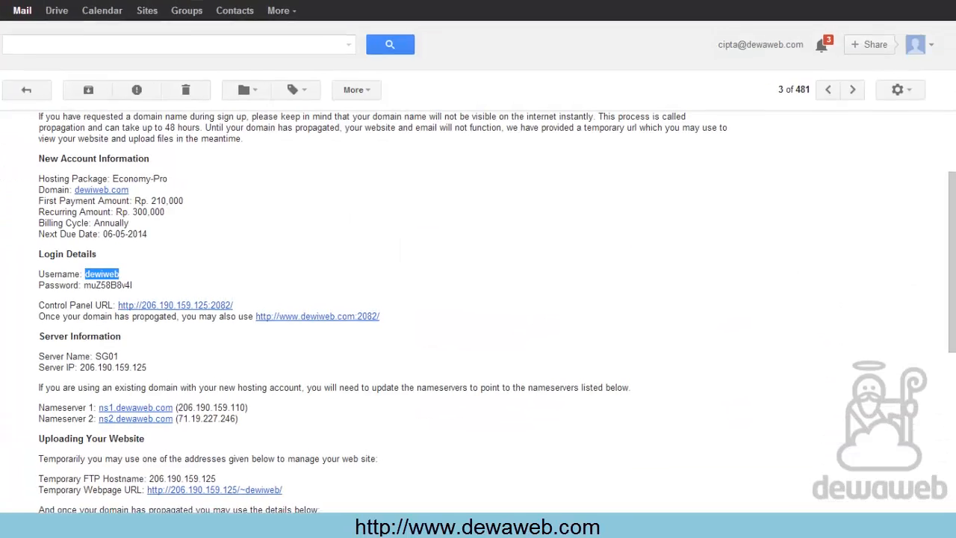
- Paste the account password from the hosting e-mail into FileZilla's password field and connect, allowing FileZilla to remember passwords
{"action": "left_click_drag", "start_coordinate": [84, 284], "coordinate": [152, 285]}
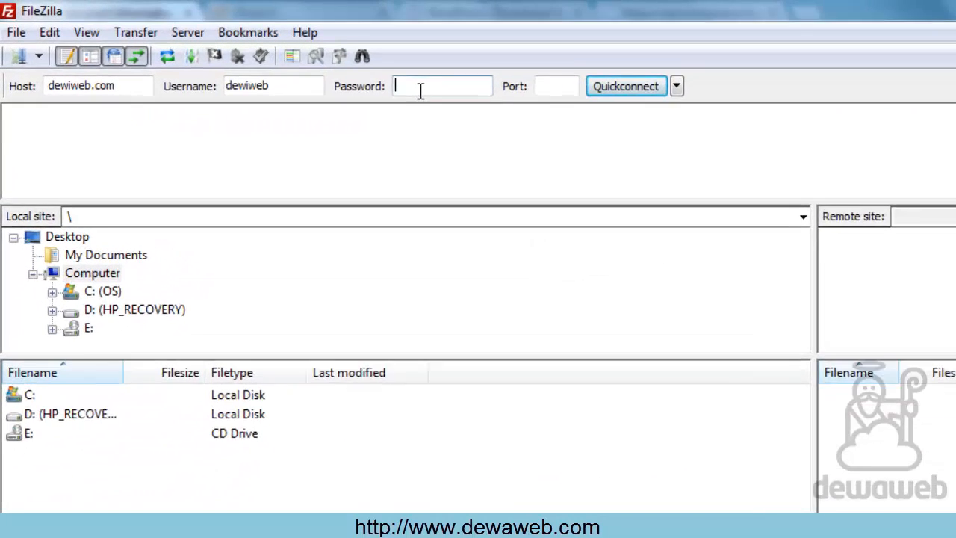
{"action": "key", "text": "ctrl+v"}
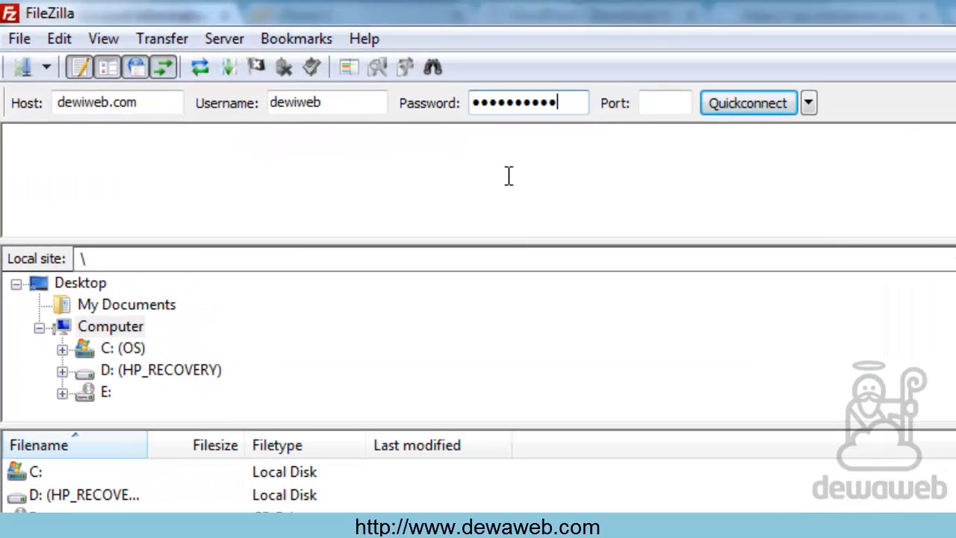
{"action": "left_click", "coordinate": [749, 105]}
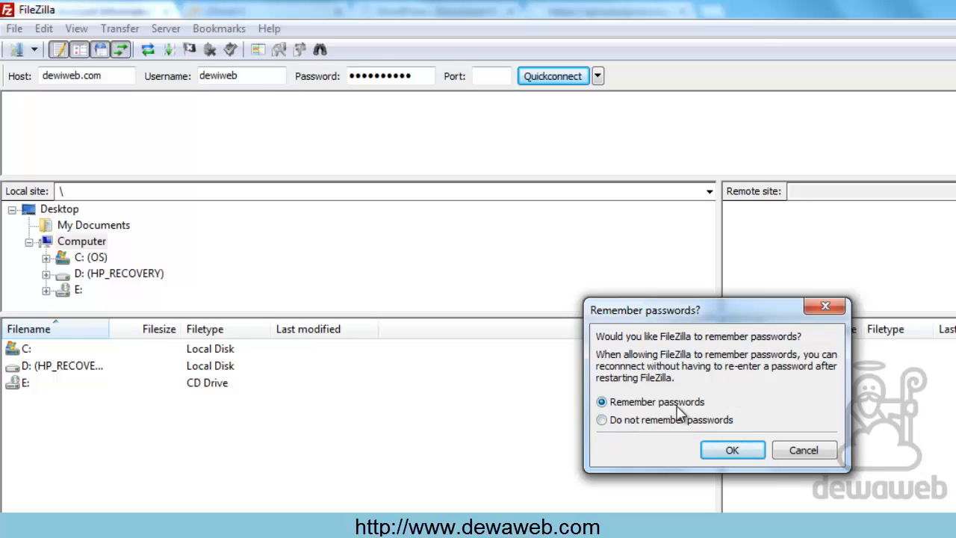
{"action": "left_click", "coordinate": [732, 451]}
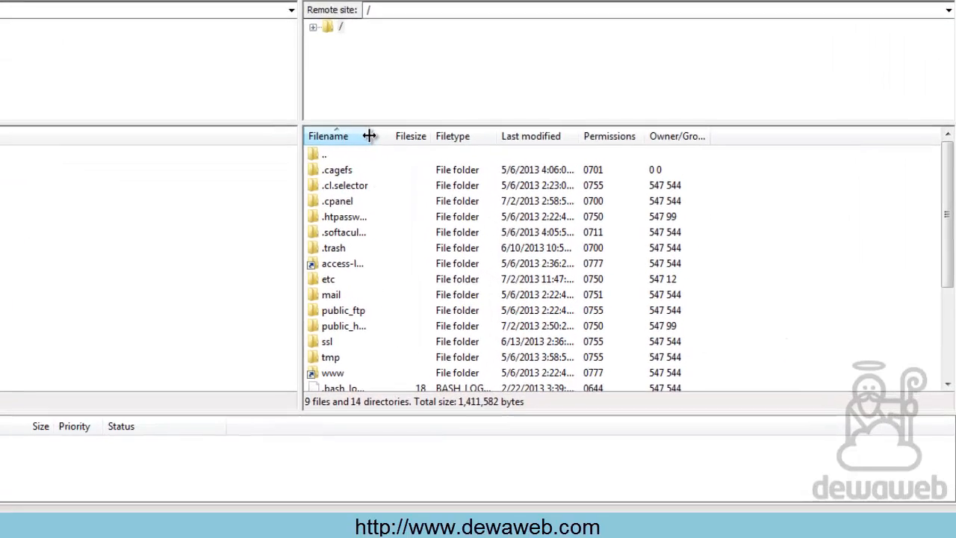
- Widen the remote file list's Filename column and open the public_html folder on the server
{"action": "left_click_drag", "start_coordinate": [344, 115], "coordinate": [373, 116]}
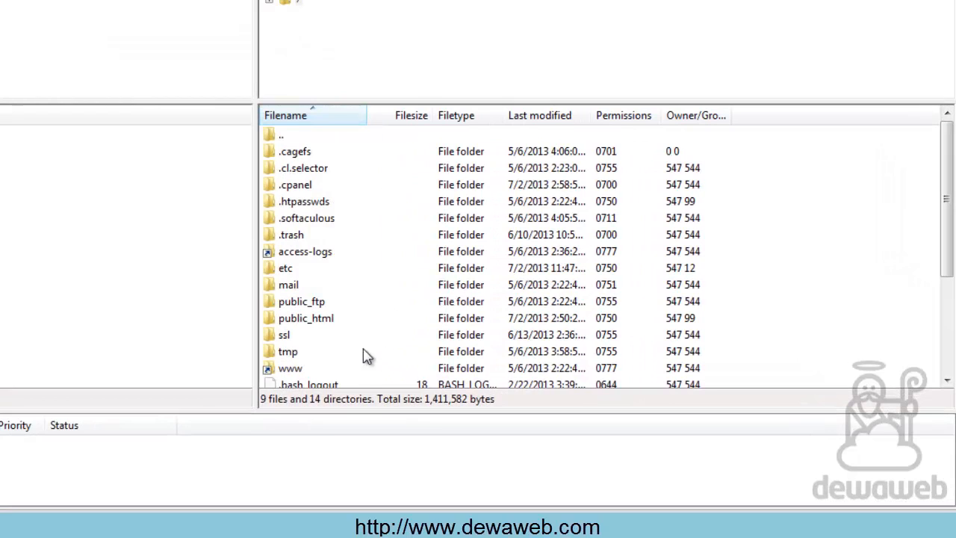
{"action": "left_click", "coordinate": [307, 324]}
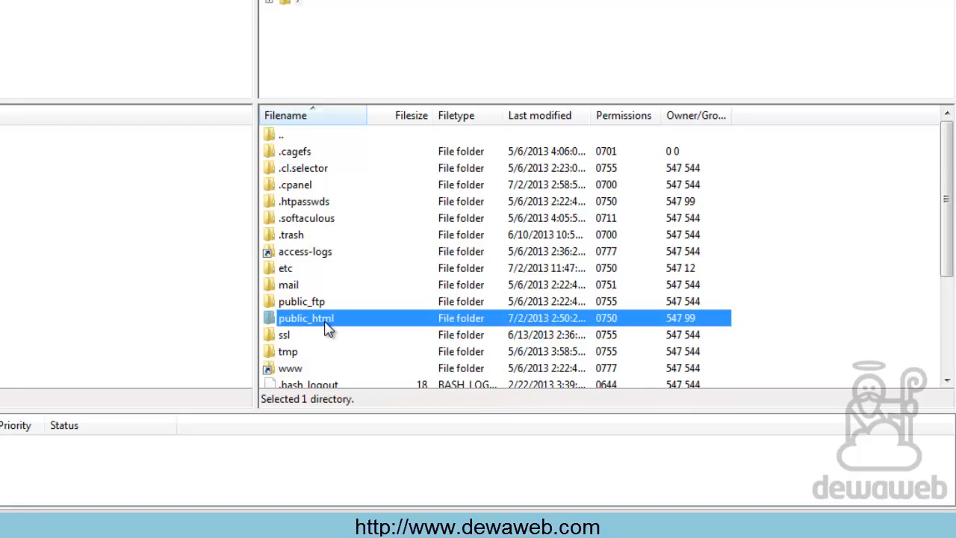
{"action": "double_click", "coordinate": [327, 321]}
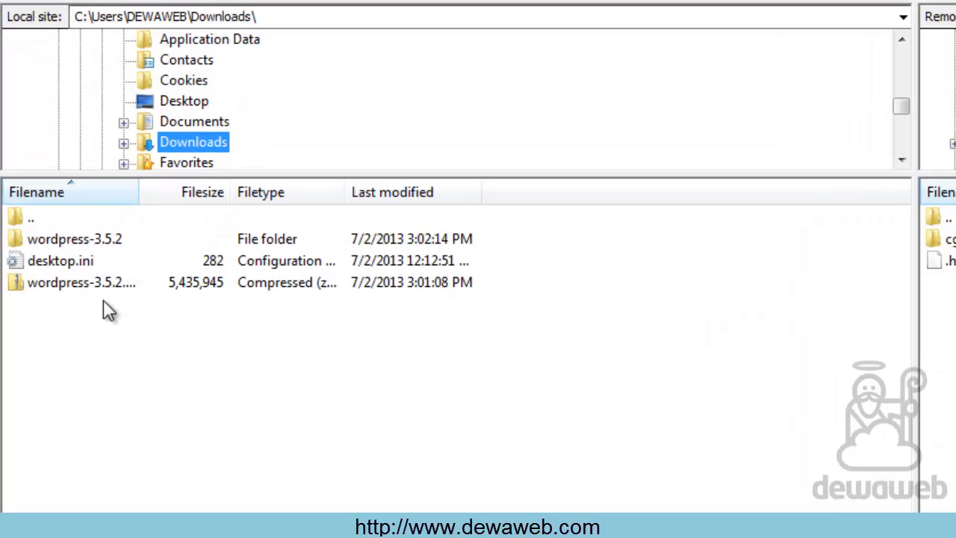
- Open the local folder Downloads\wordpress-3.5.2\wordpress and select its wp-admin folder
{"action": "left_click", "coordinate": [68, 284]}
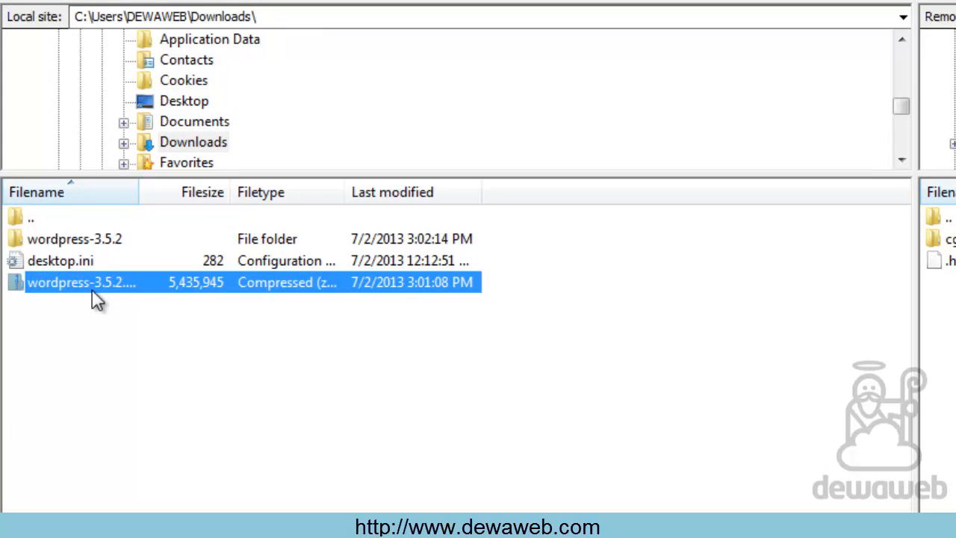
{"action": "left_click", "coordinate": [103, 246]}
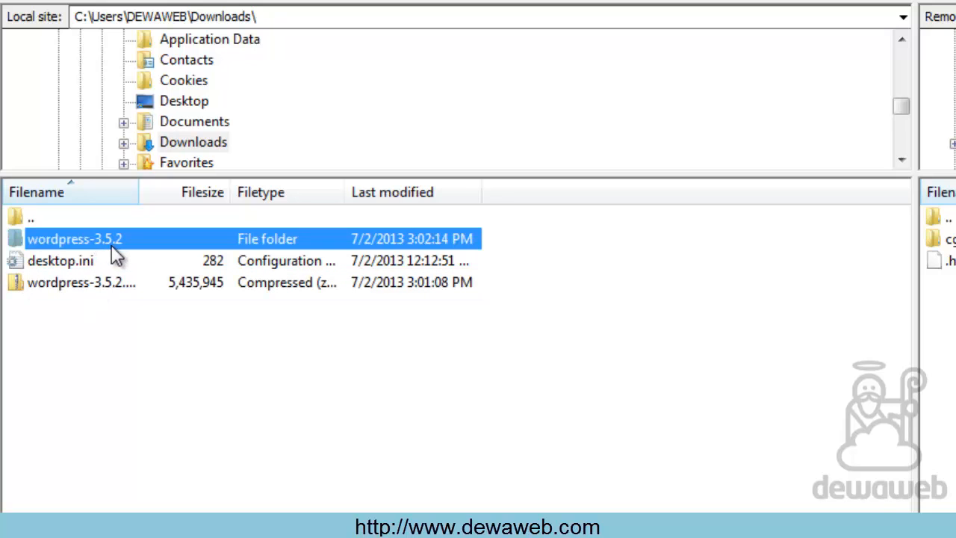
{"action": "double_click", "coordinate": [110, 240]}
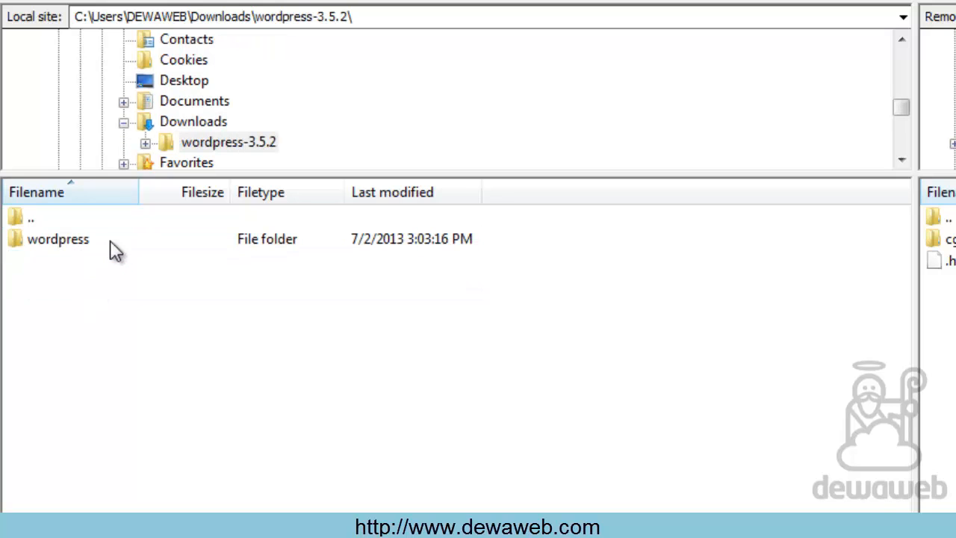
{"action": "double_click", "coordinate": [71, 245]}
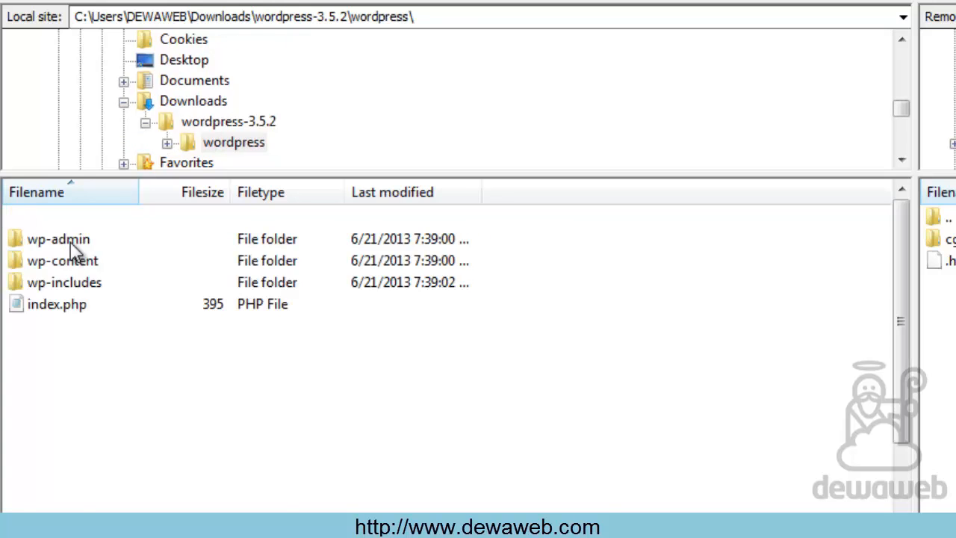
{"action": "left_click", "coordinate": [90, 246]}
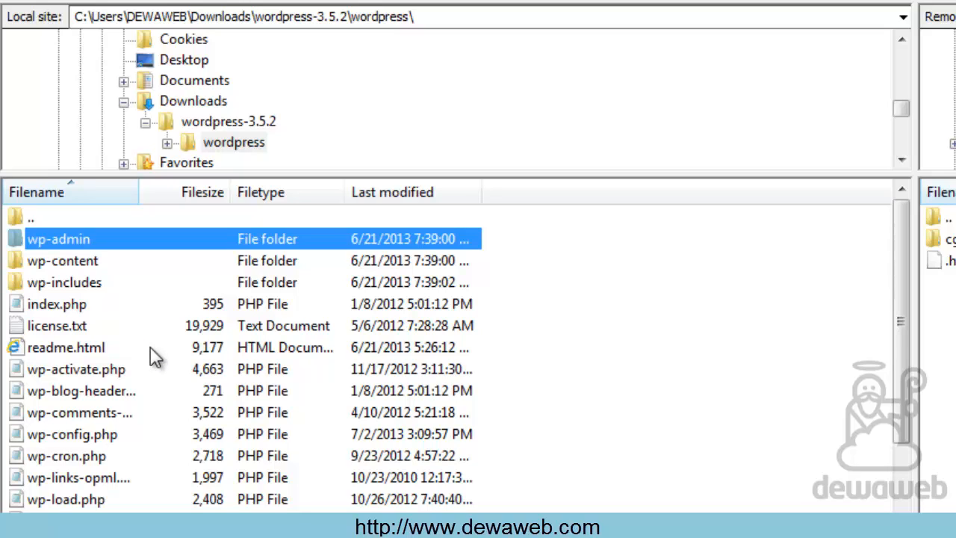
- Select all files and folders in the local wordpress folder and upload them to public_html on the server
{"action": "key", "text": "ctrl+a"}
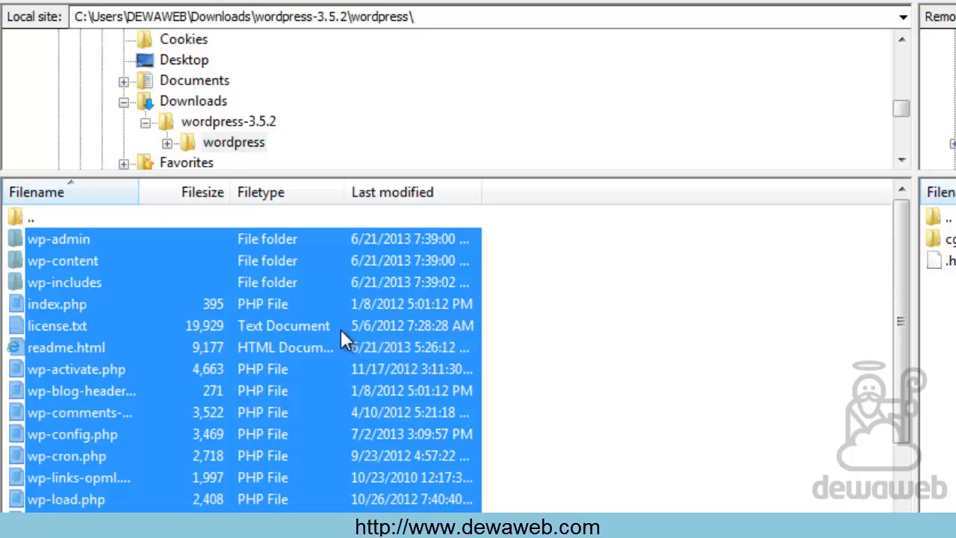
{"action": "left_click_drag", "start_coordinate": [340, 321], "coordinate": [955, 406]}
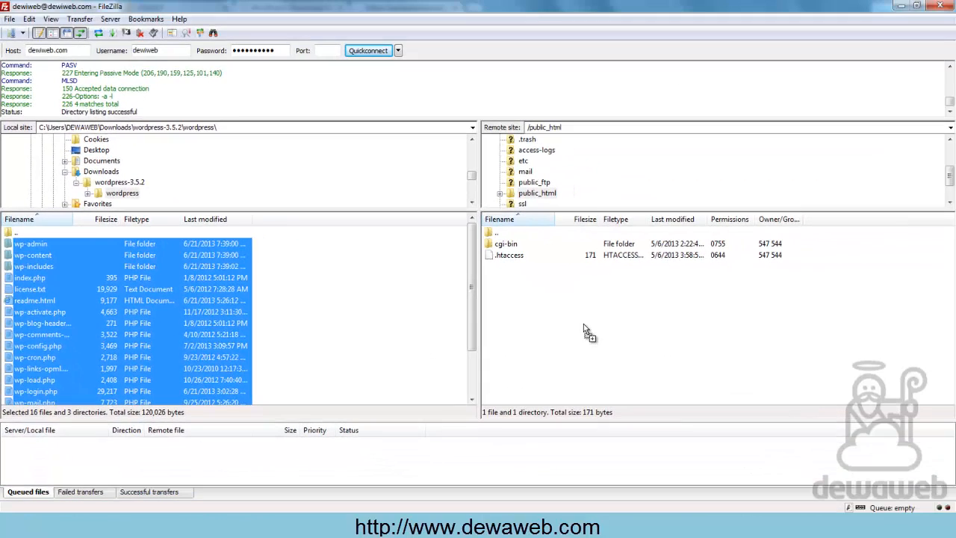
{"action": "left_click_drag", "start_coordinate": [584, 324], "coordinate": [188, 321]}
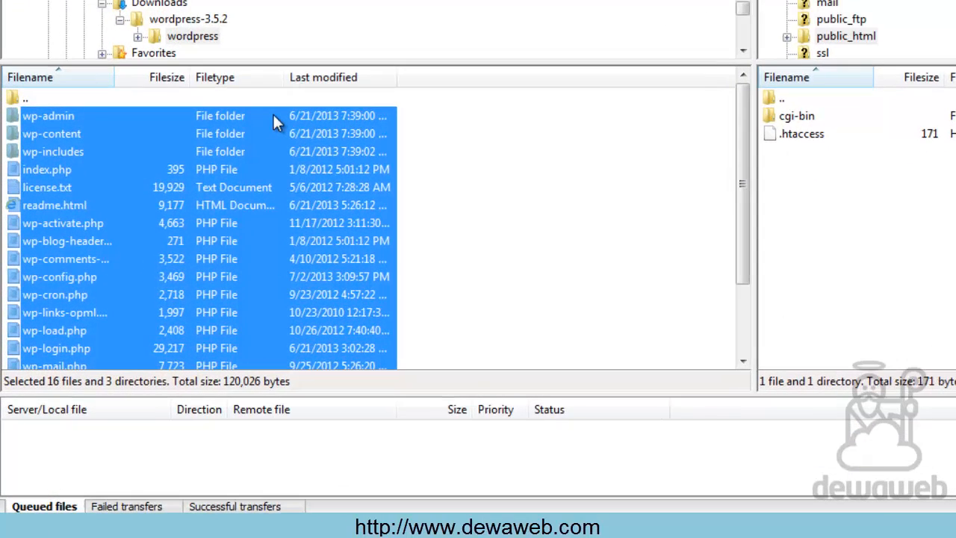
{"action": "right_click", "coordinate": [238, 167]}
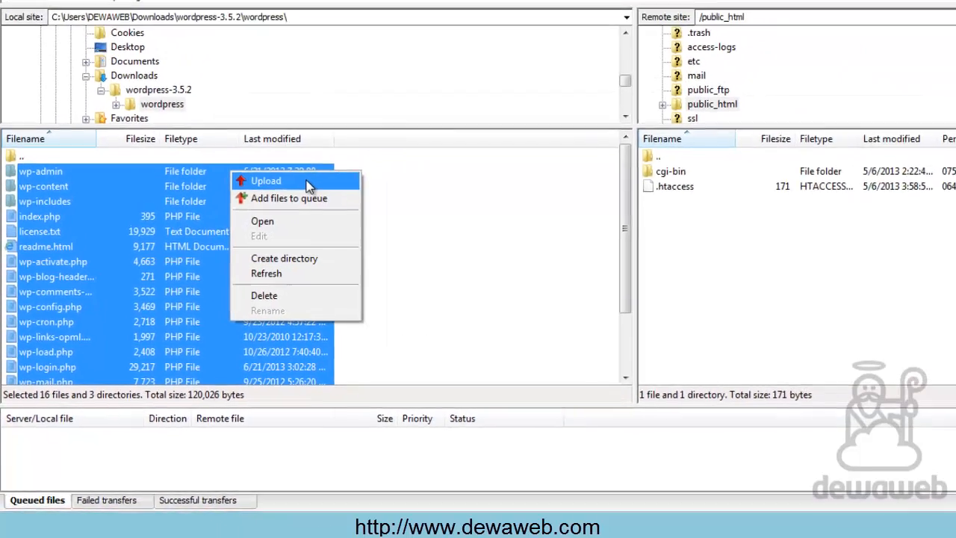
{"action": "left_click", "coordinate": [368, 128]}
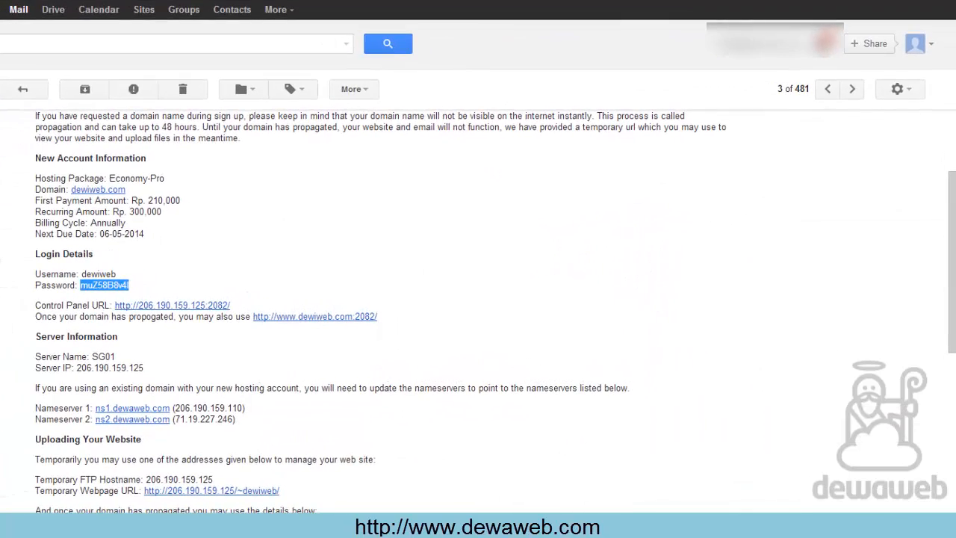
- Switch to Chrome, load dewiweb.com in a new tab to reach the WordPress installation page, and decline the page translation
{"action": "left_click", "coordinate": [473, 7]}
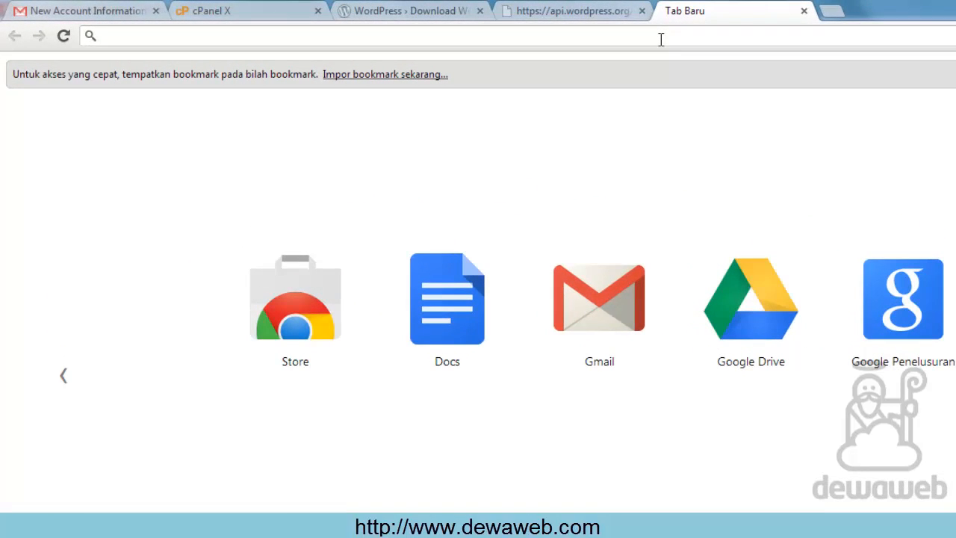
{"action": "type", "text": "dewi"}
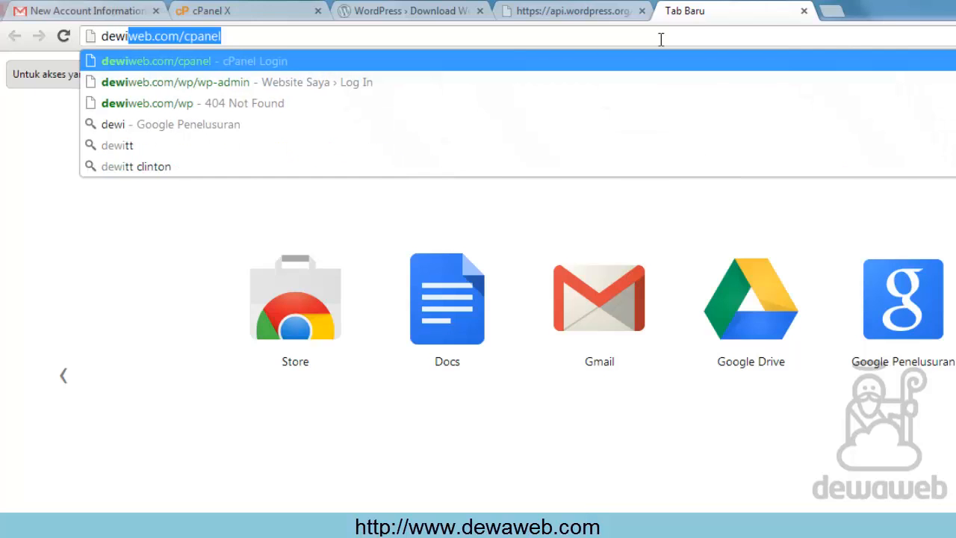
{"action": "type", "text": "web.com"}
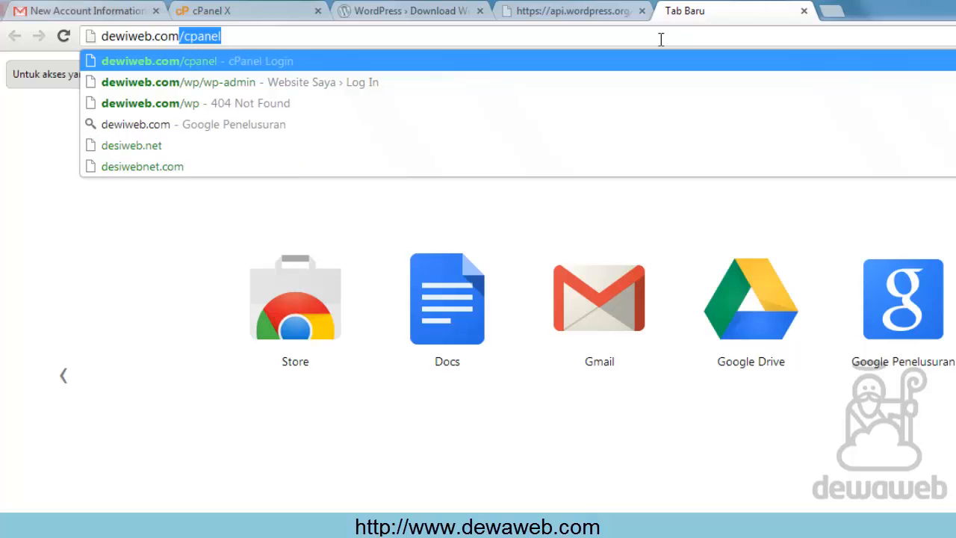
{"action": "key", "text": "Delete"}
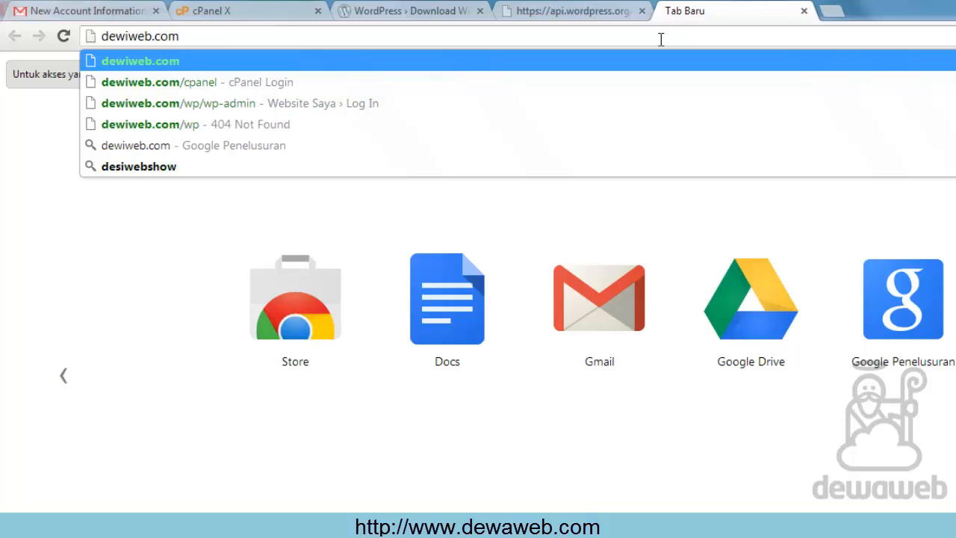
{"action": "key", "text": "Return"}
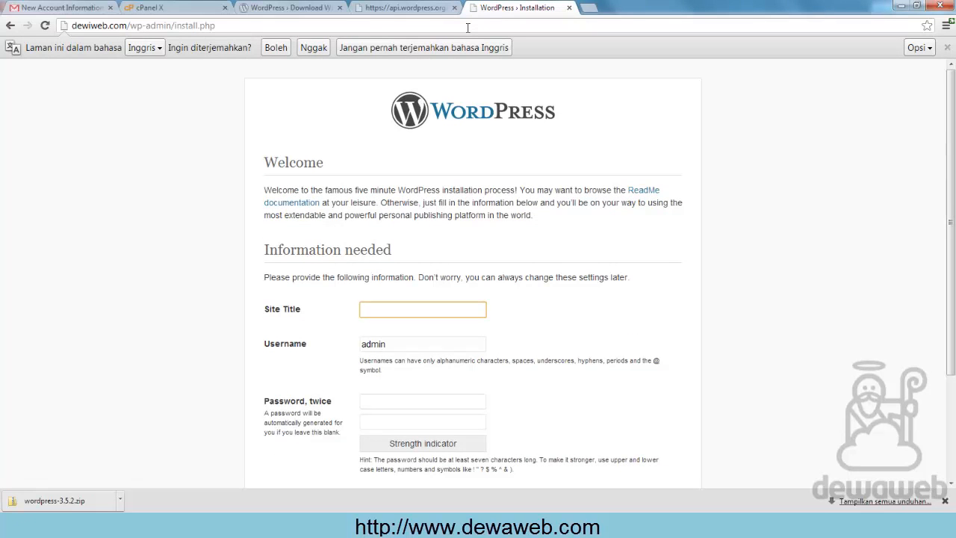
{"action": "left_click", "coordinate": [313, 47]}
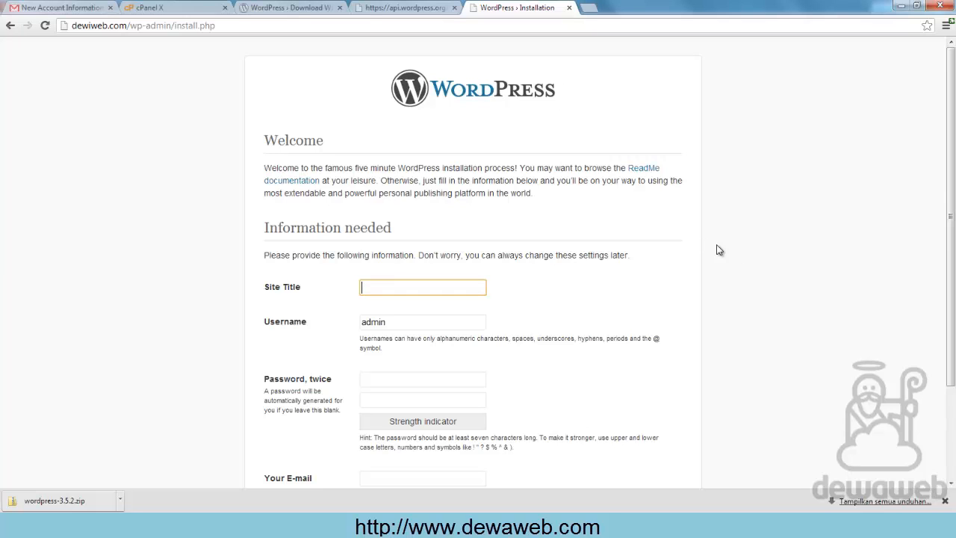
- Set the site title to DewiWeb.com and the username to admindewi in the WordPress installation form
{"action": "scroll", "coordinate": [716, 250], "scroll_direction": "down", "scroll_amount": 3}
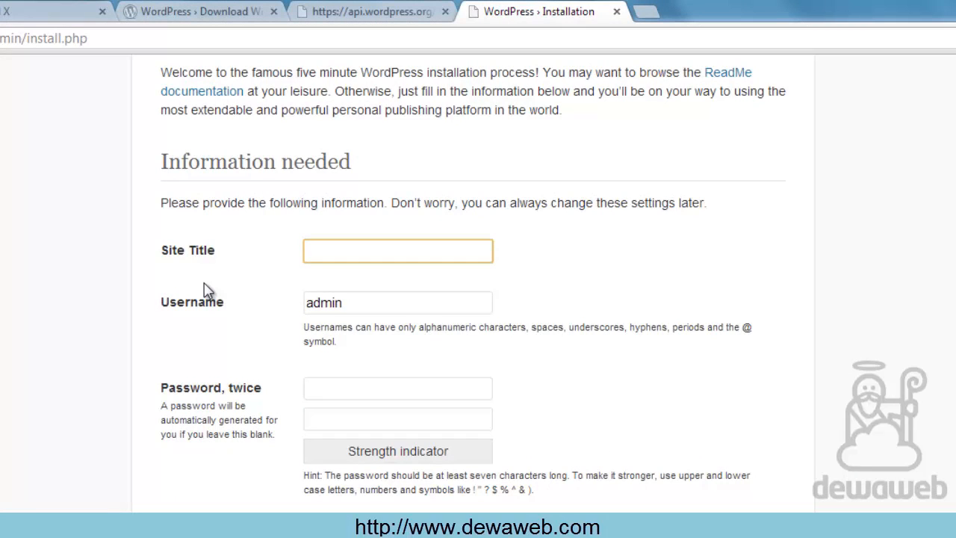
{"action": "type", "text": "DewiWeb.com"}
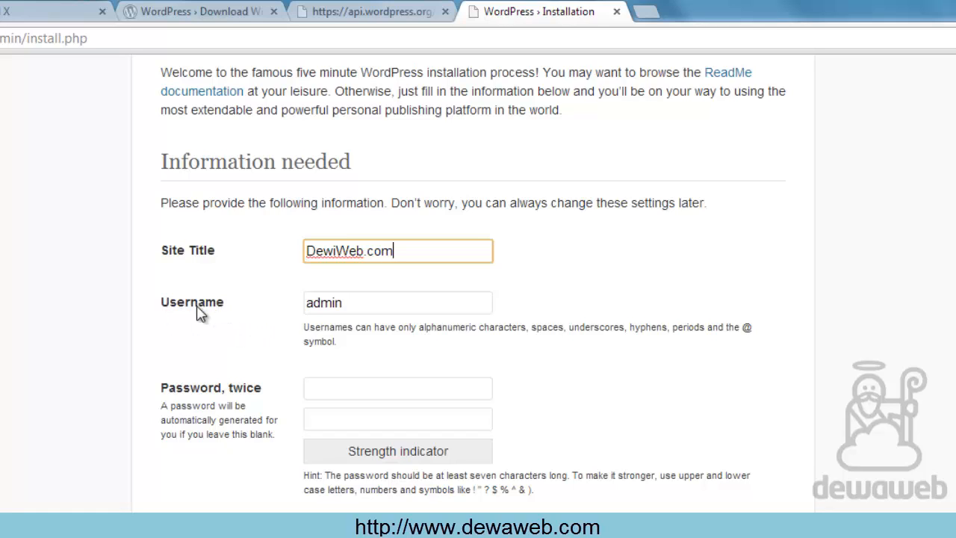
{"action": "left_click", "coordinate": [247, 361]}
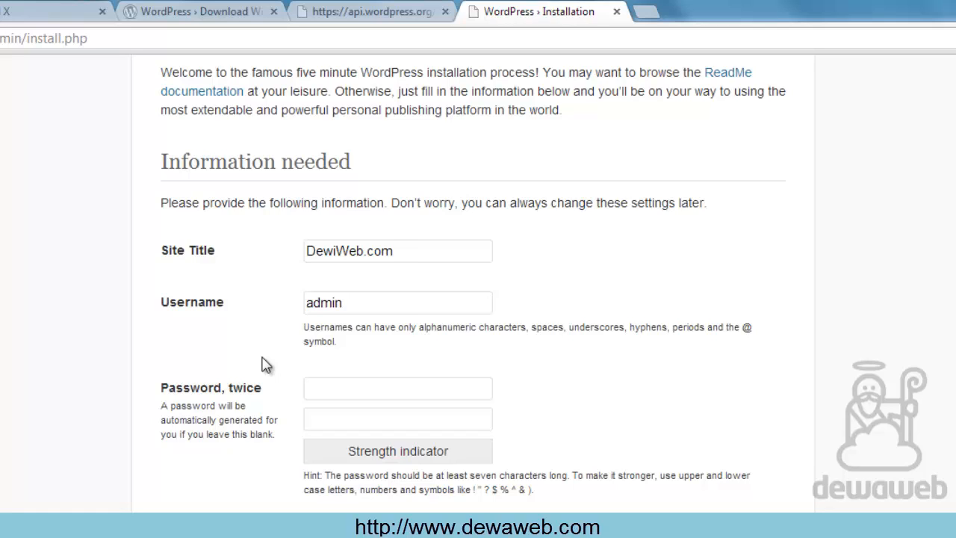
{"action": "left_click_drag", "start_coordinate": [365, 301], "coordinate": [254, 301]}
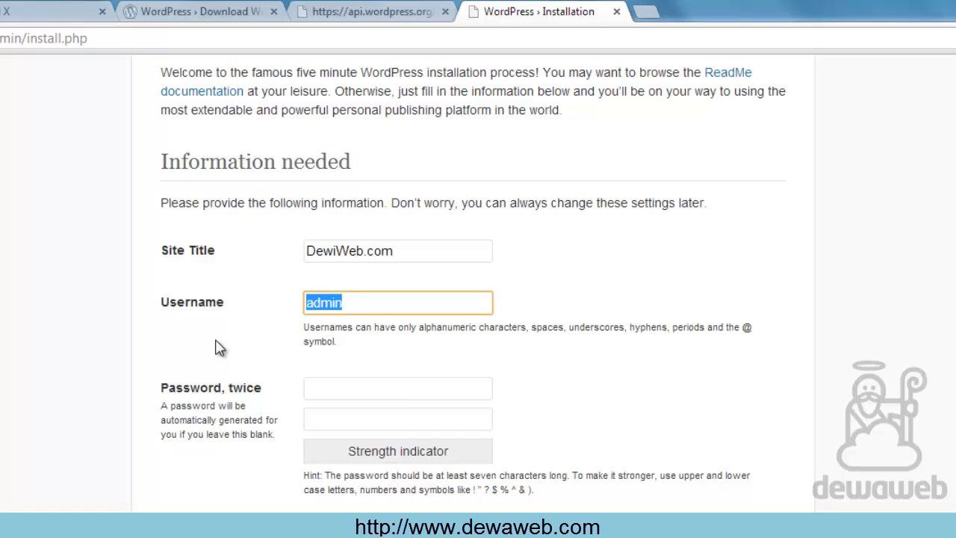
{"action": "type", "text": "admi"}
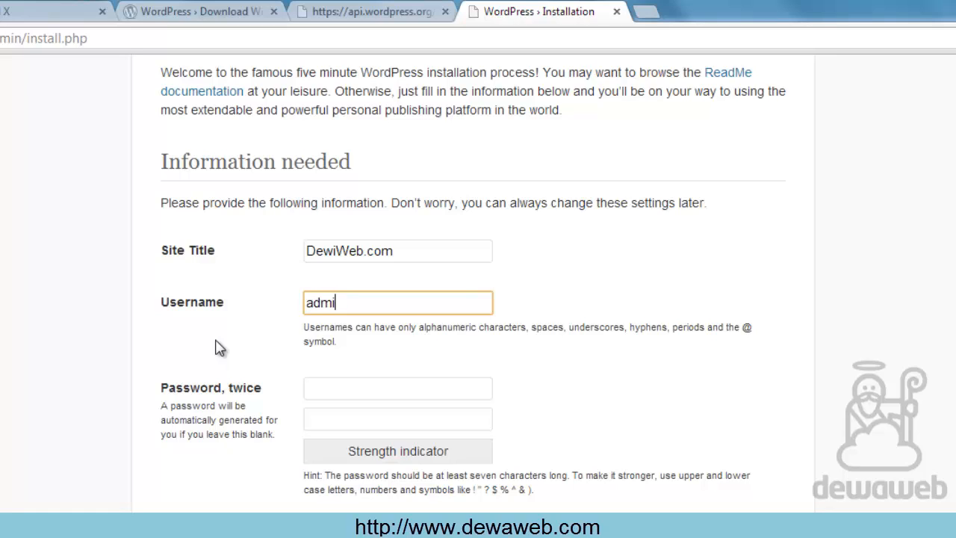
{"action": "type", "text": "ndewi"}
- Enter the chosen admin password in both password fields of the installation form
{"action": "left_click", "coordinate": [320, 394]}
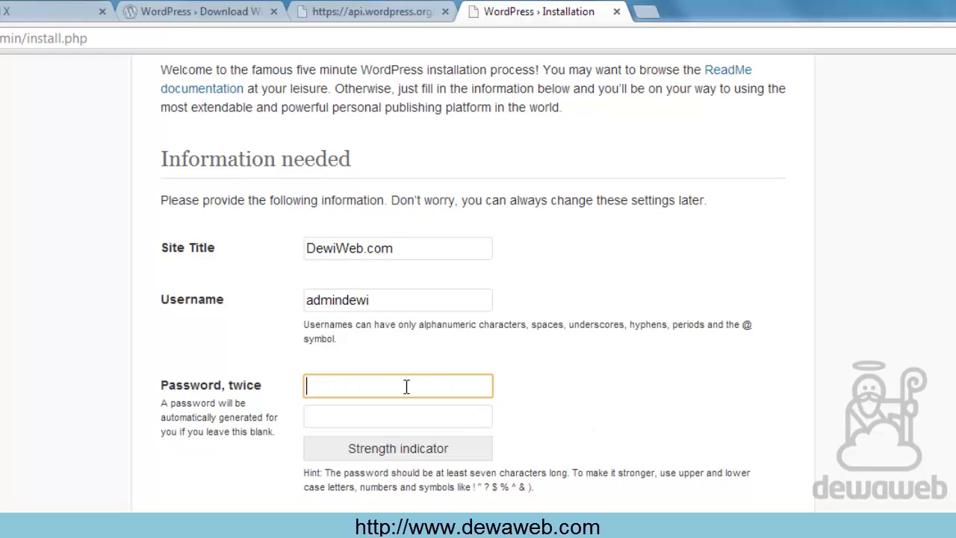
{"action": "left_click", "coordinate": [312, 420]}
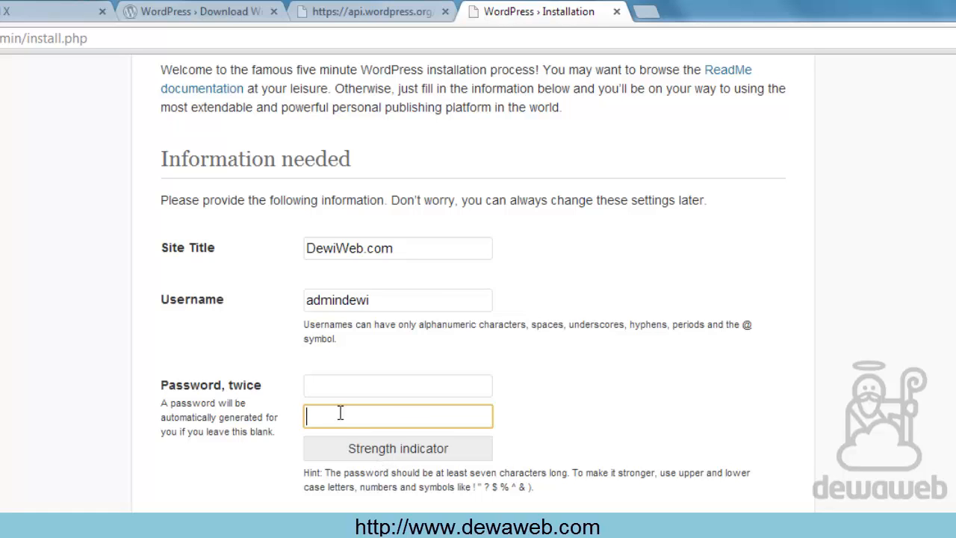
{"action": "left_click", "coordinate": [328, 386]}
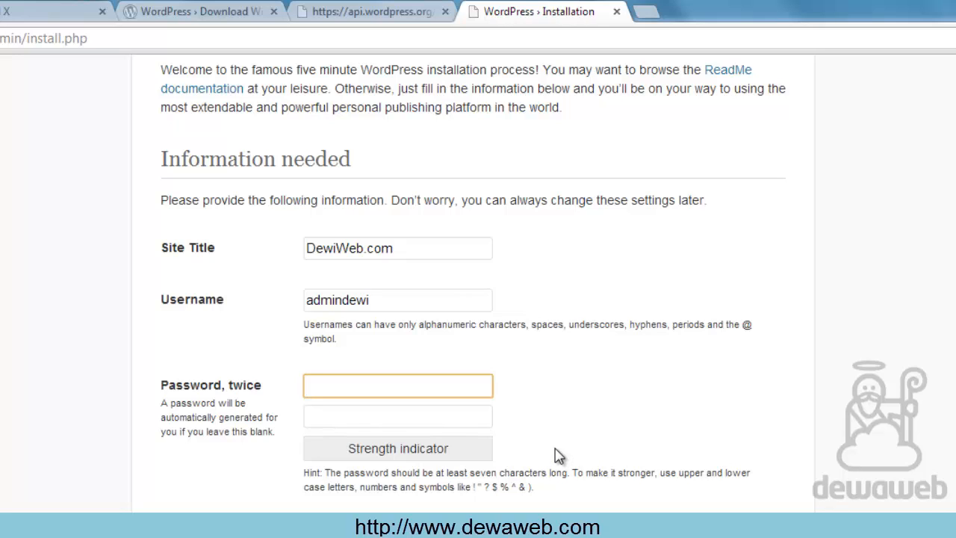
{"action": "type", "text": "•••••"}
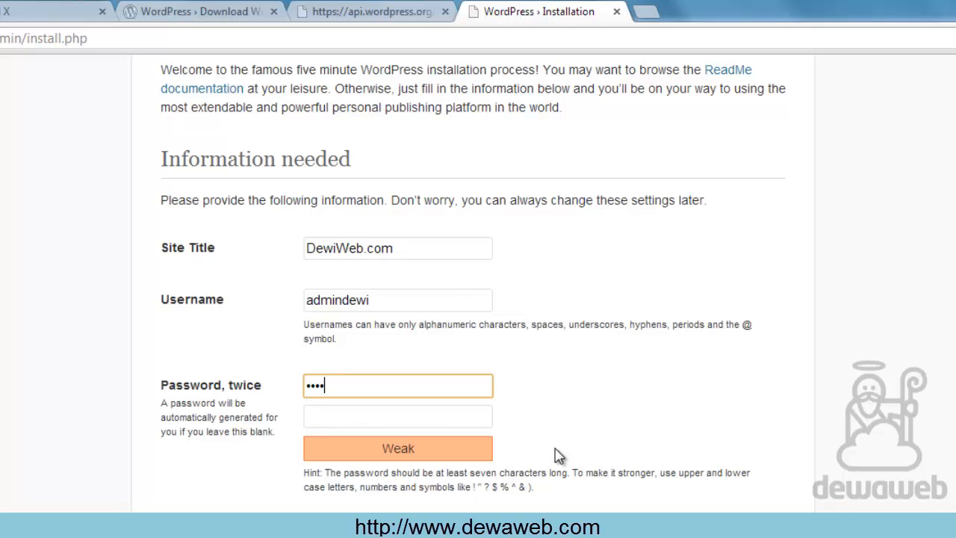
{"action": "type", "text": "••••"}
{"action": "key", "text": "Tab"}
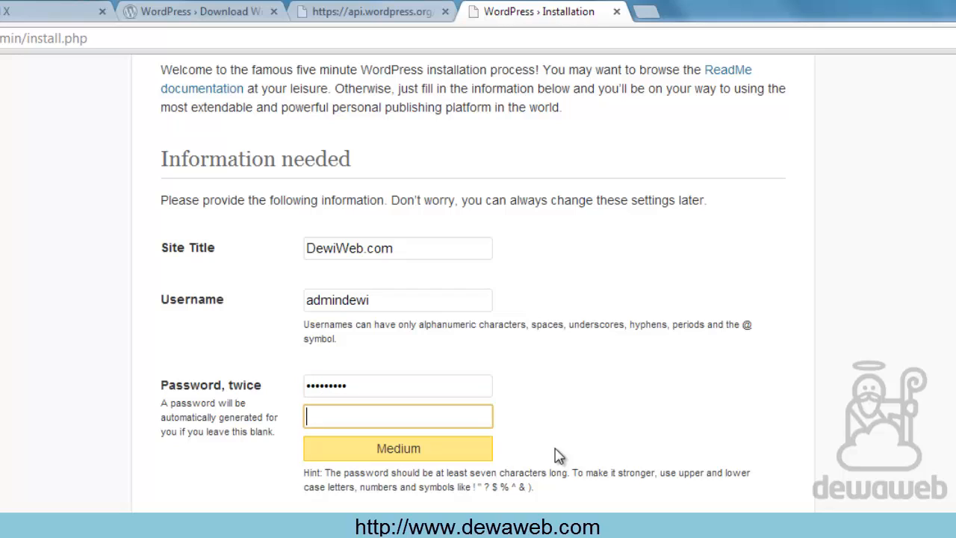
{"action": "type", "text": "••••••"}
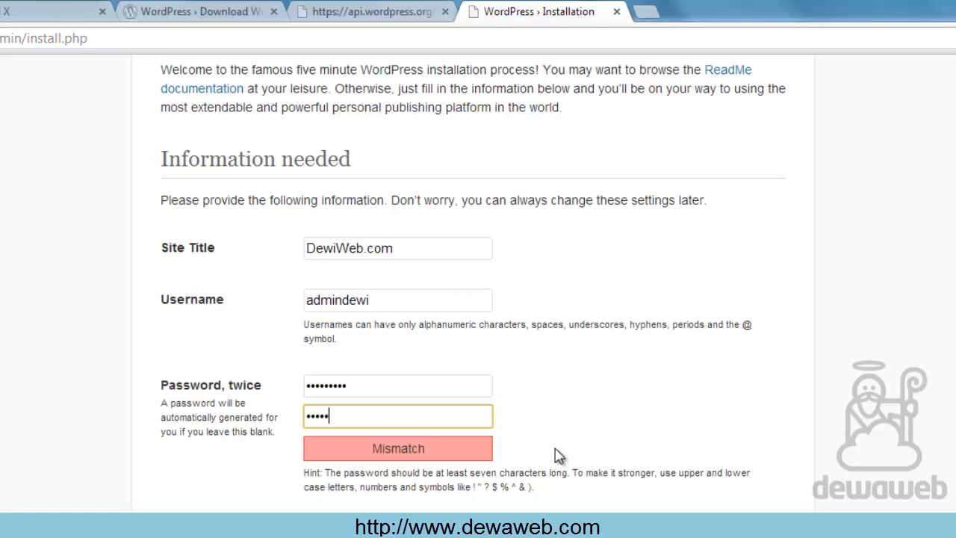
{"action": "type", "text": "•••"}
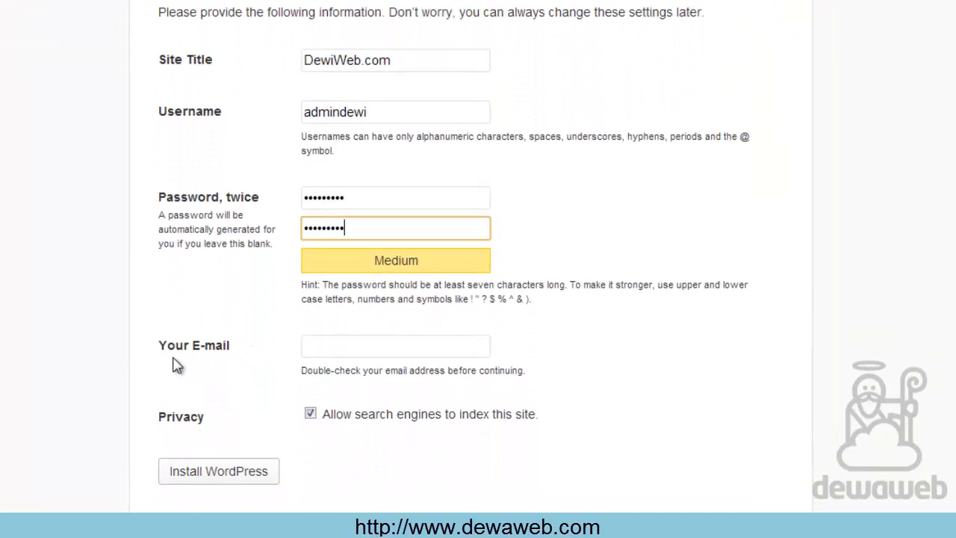
- Fill in the administrator's e-mail address, install WordPress, and decline the translation of the resulting page
{"action": "left_click", "coordinate": [319, 350]}
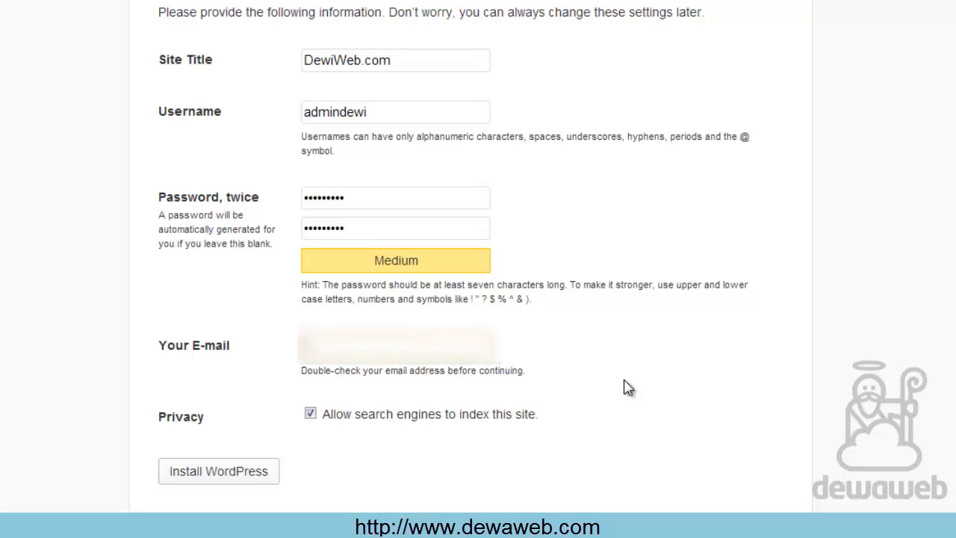
{"action": "type", "text": "*****"}
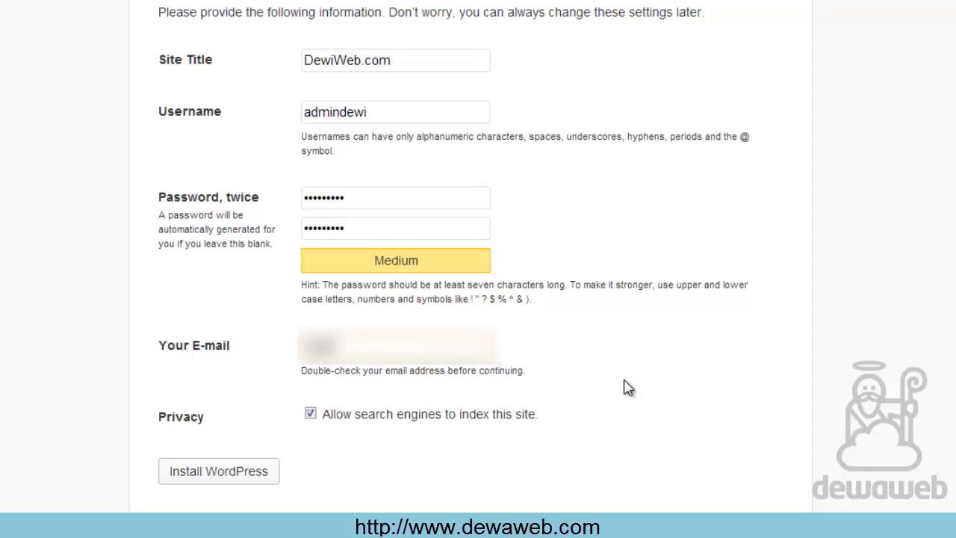
{"action": "type", "text": "*******"}
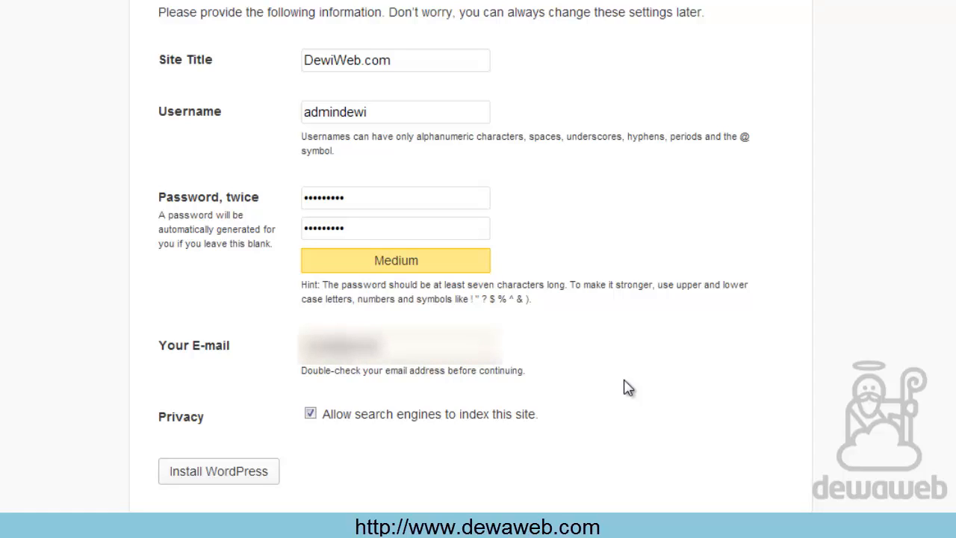
{"action": "type", "text": "*********"}
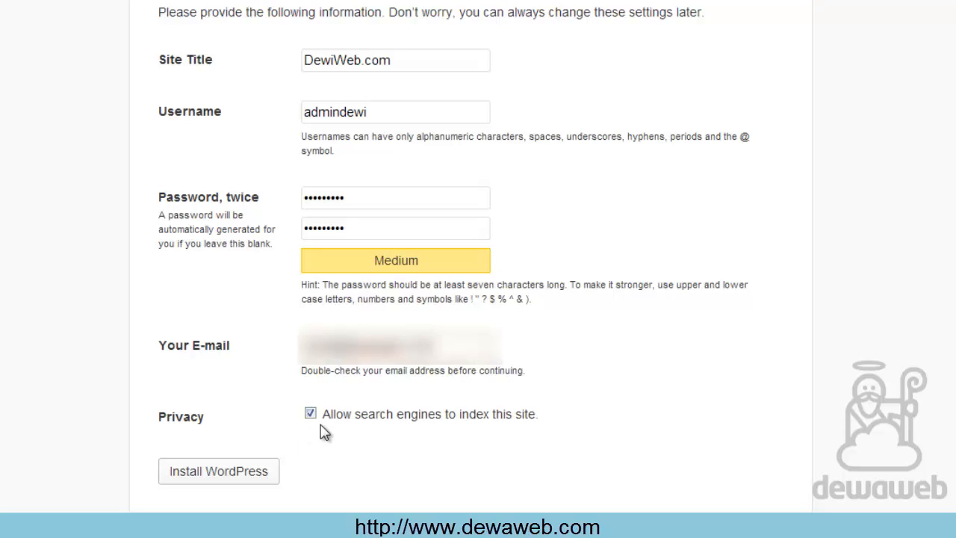
{"action": "left_click", "coordinate": [218, 473]}
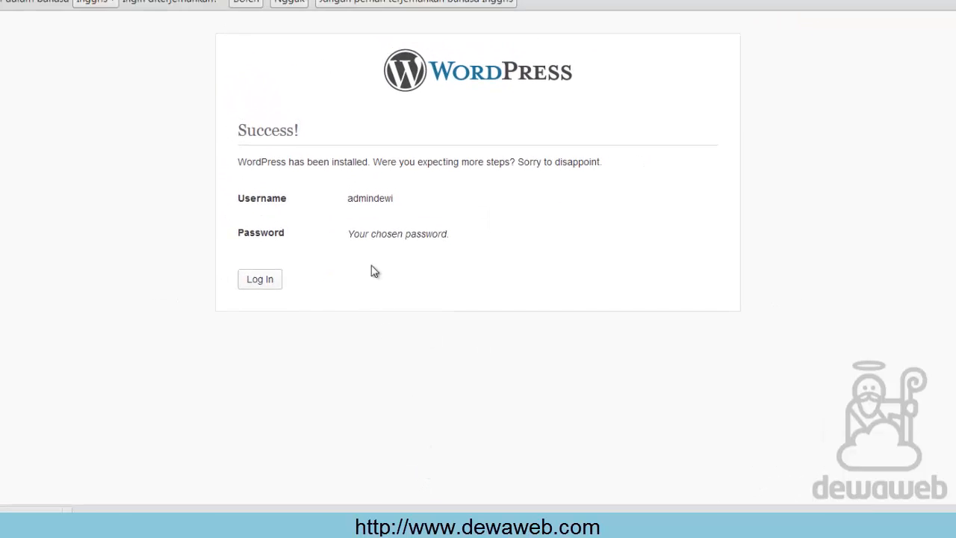
{"action": "left_click", "coordinate": [289, 2]}
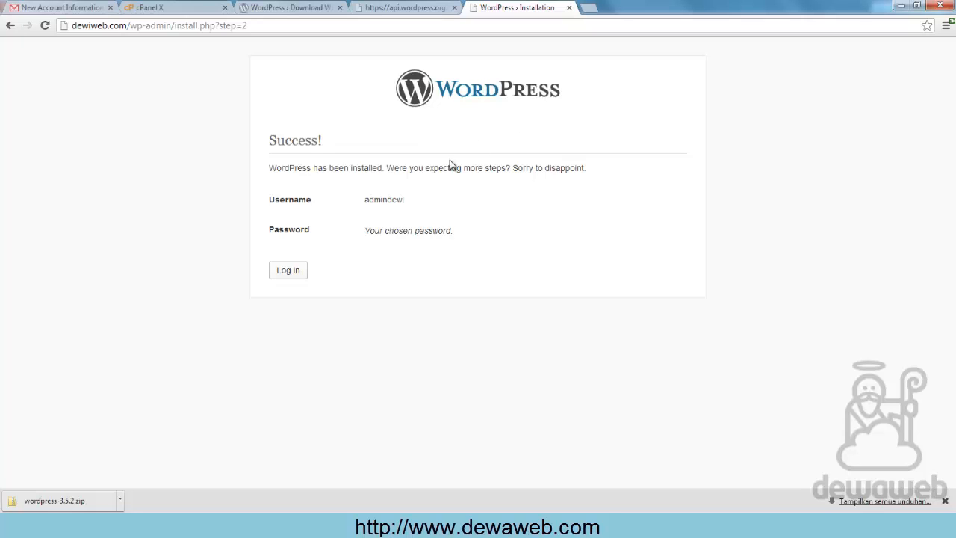
- Log in to WordPress as admindewi with the account password and decline translation of the Dashboard
{"action": "left_click", "coordinate": [288, 273]}
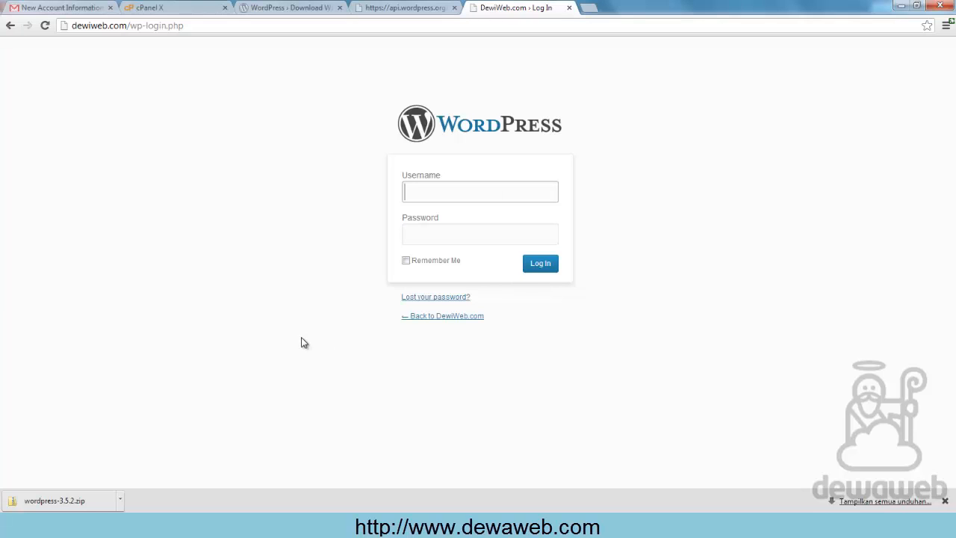
{"action": "type", "text": "admin"}
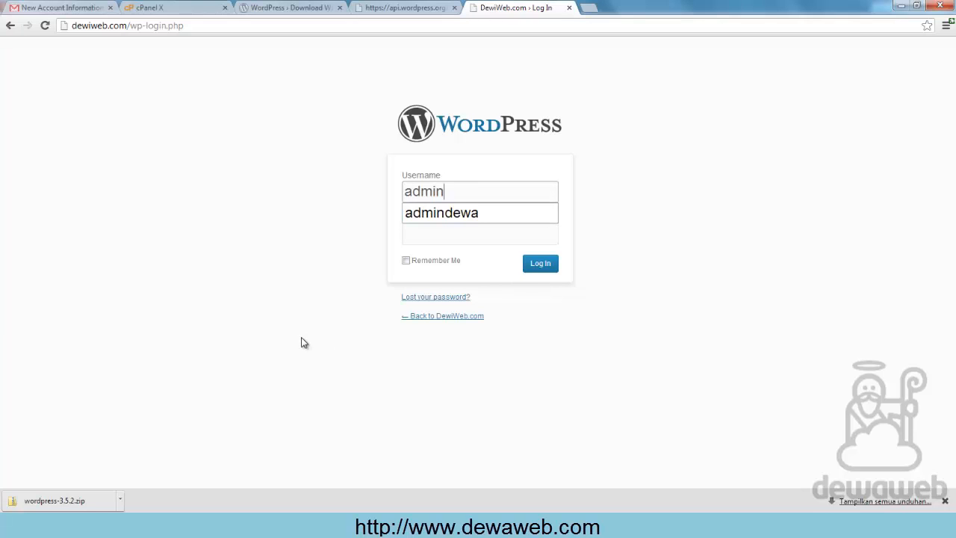
{"action": "type", "text": "dewi"}
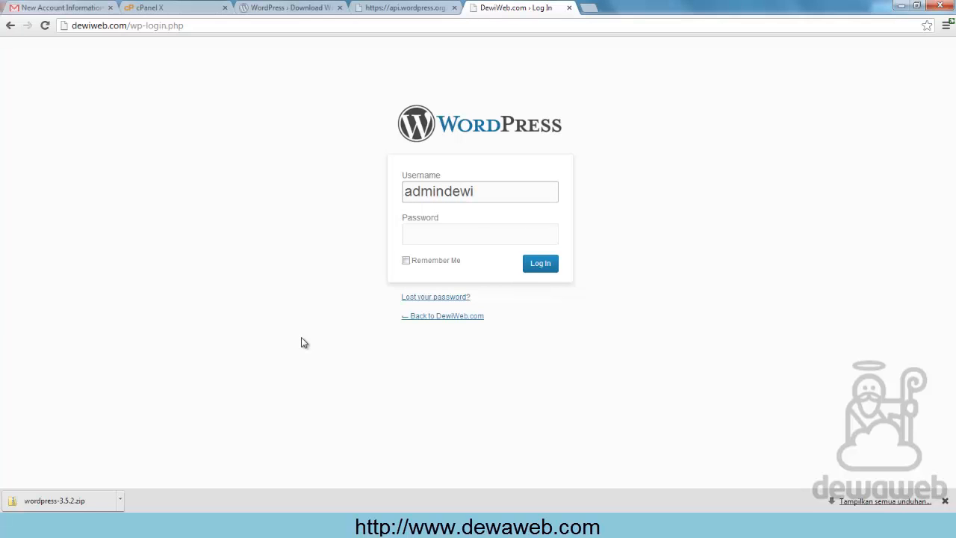
{"action": "key", "text": "Tab"}
{"action": "type", "text": "•••••"}
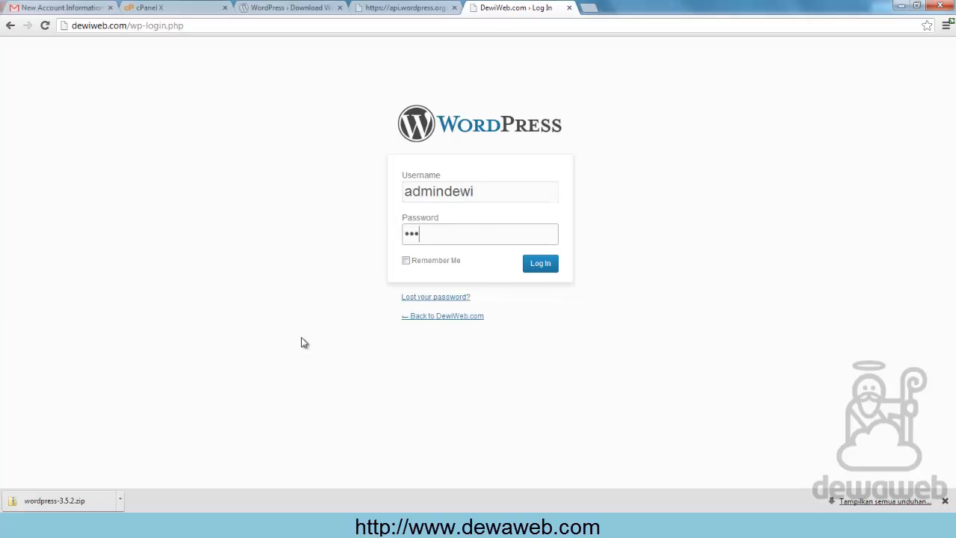
{"action": "type", "text": "••••"}
{"action": "left_click", "coordinate": [540, 265]}
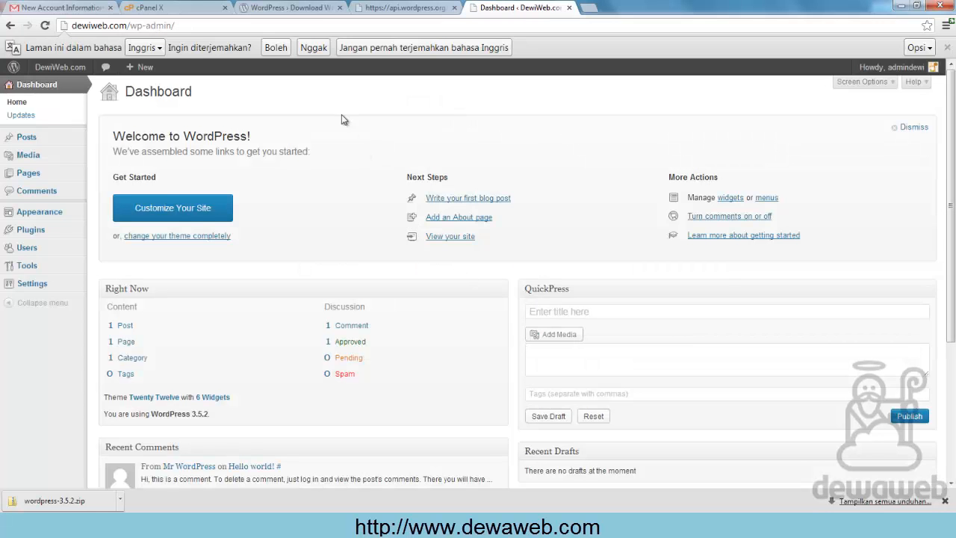
{"action": "left_click", "coordinate": [313, 49]}
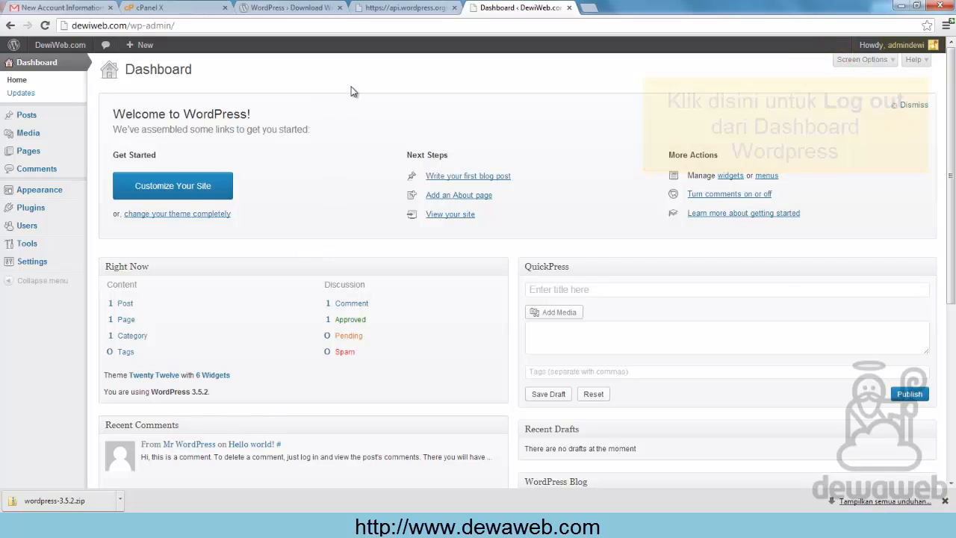
- Open the site's front page at dewiweb.com in a new tab and decline its translation
{"action": "left_click", "coordinate": [590, 9]}
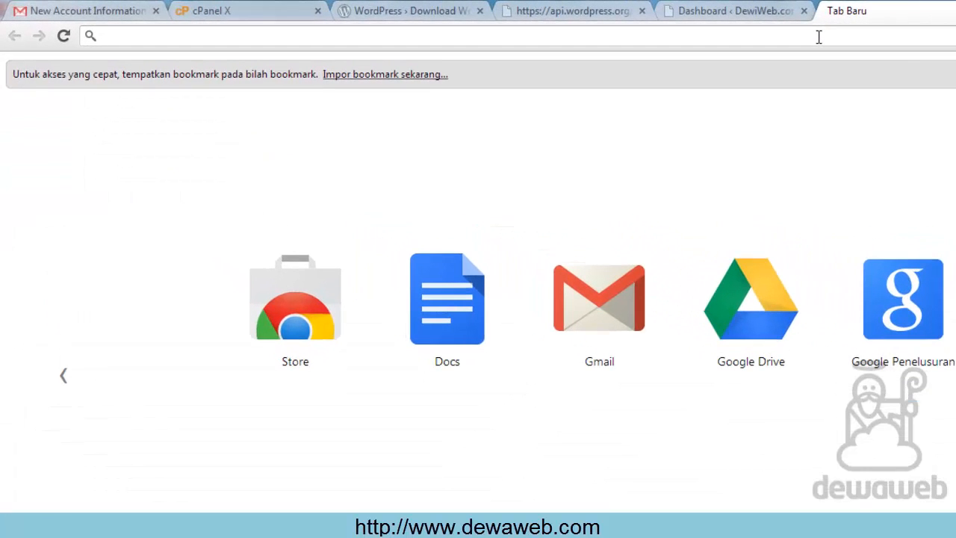
{"action": "type", "text": "dewi"}
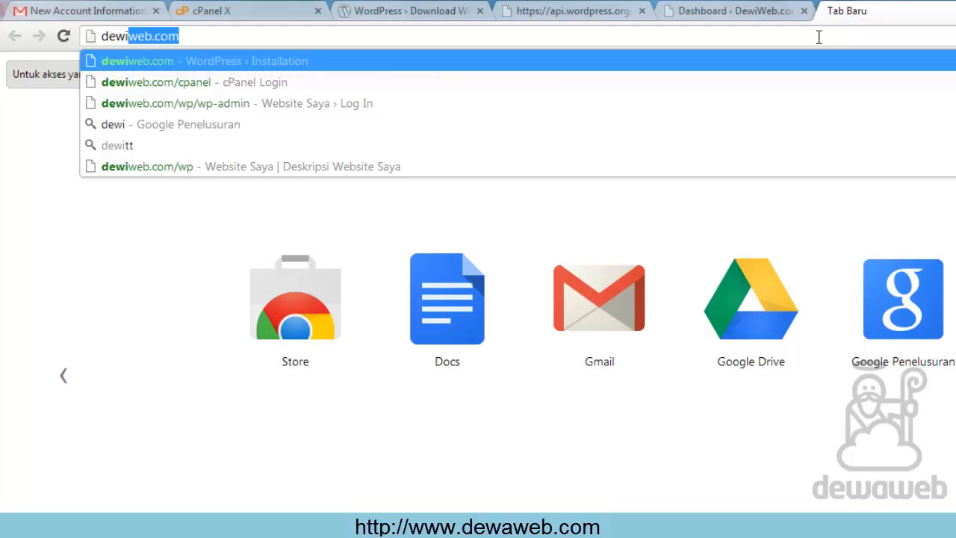
{"action": "type", "text": "web.com"}
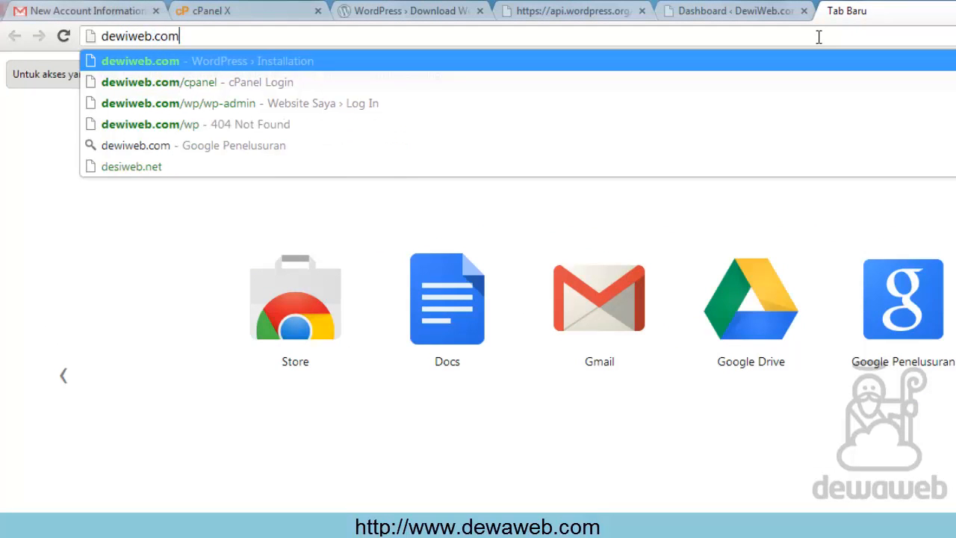
{"action": "key", "text": "Return"}
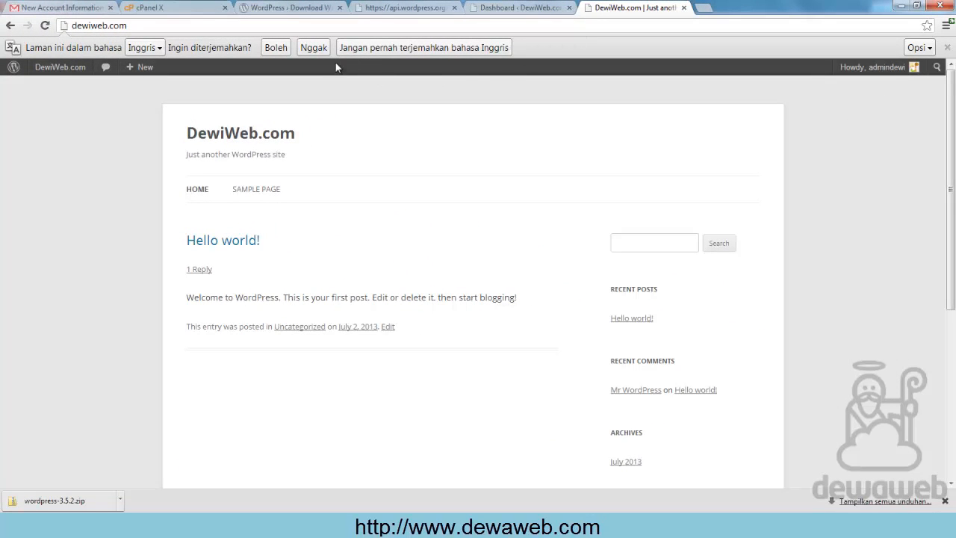
{"action": "left_click", "coordinate": [314, 48]}
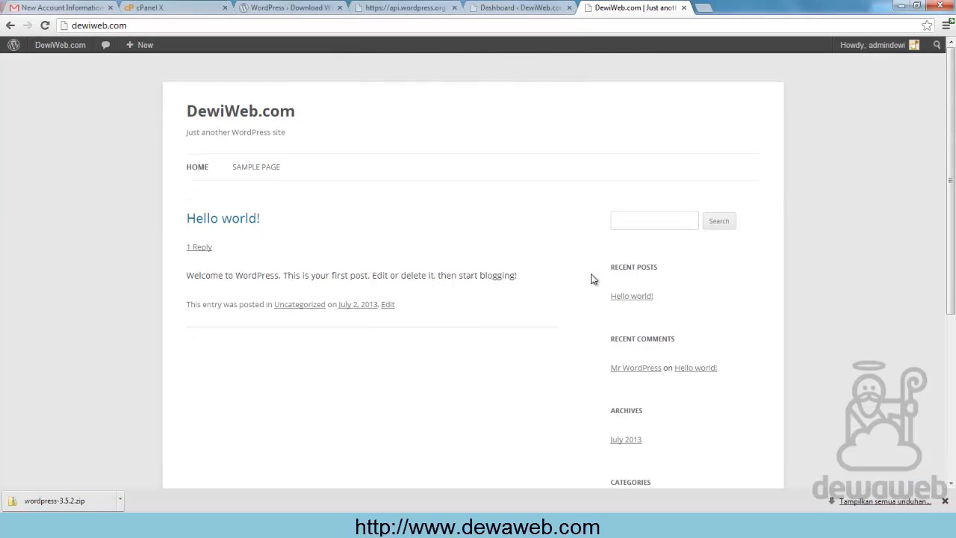